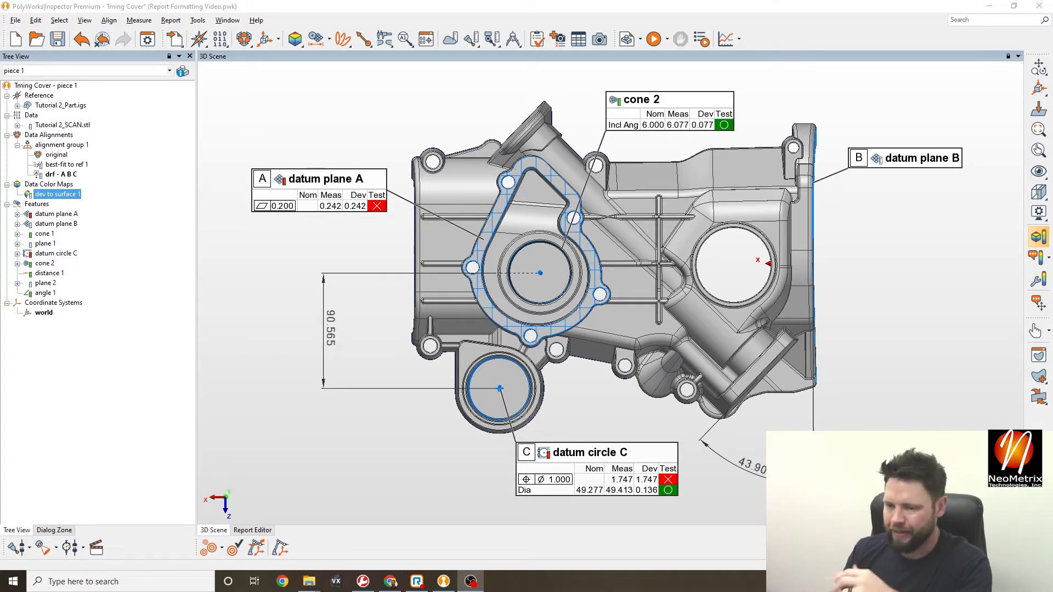
- Nudge the part, shift the cone 2 label right, and capture the 3D scene into a new report
click(345, 126)
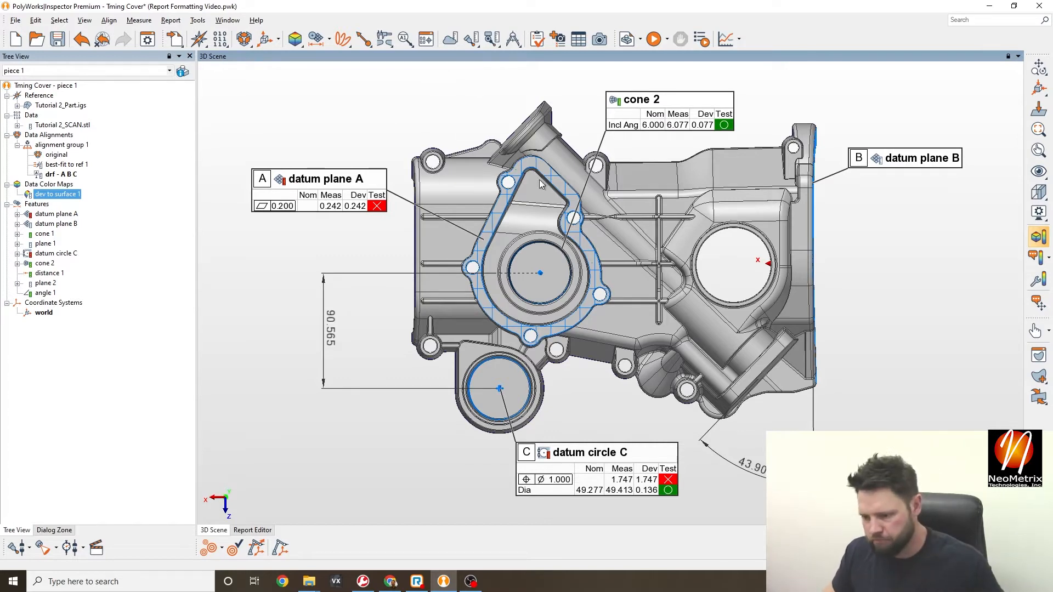
middle_drag(565, 211, 572, 209)
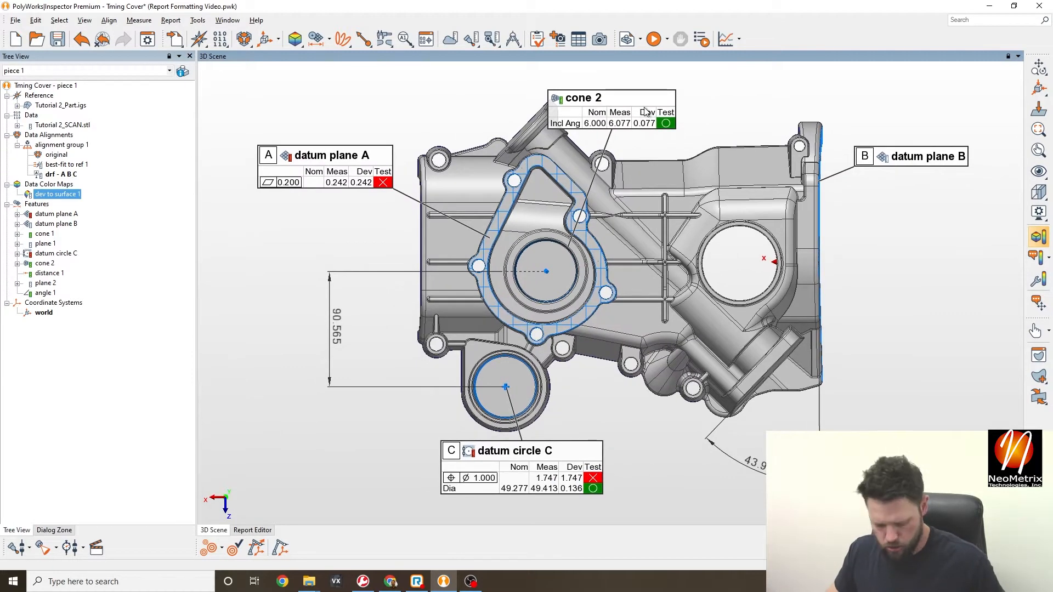
drag(646, 111, 675, 111)
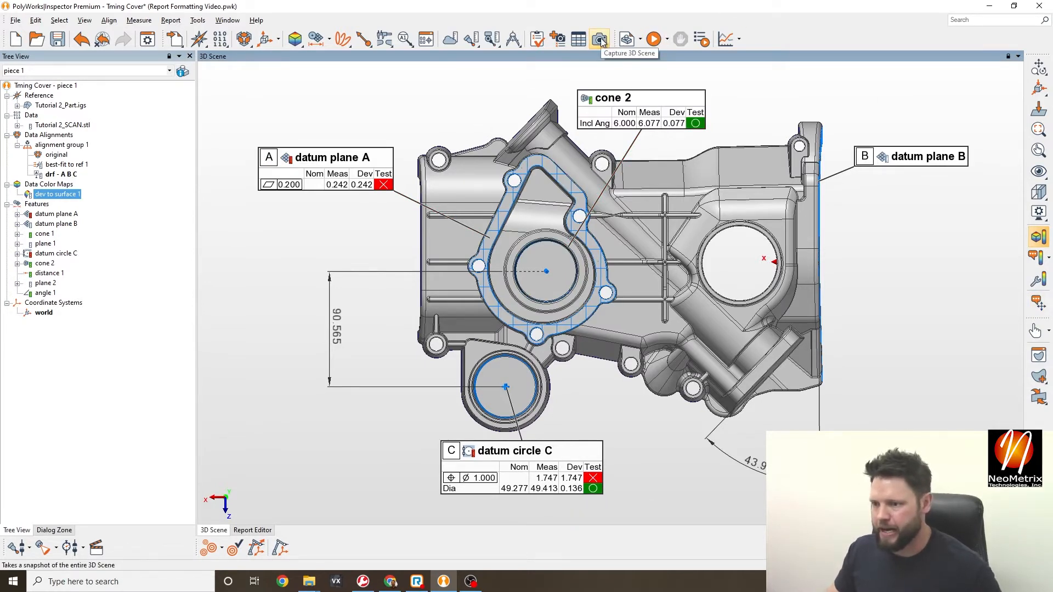
key(ctrl)
key(ctrl)
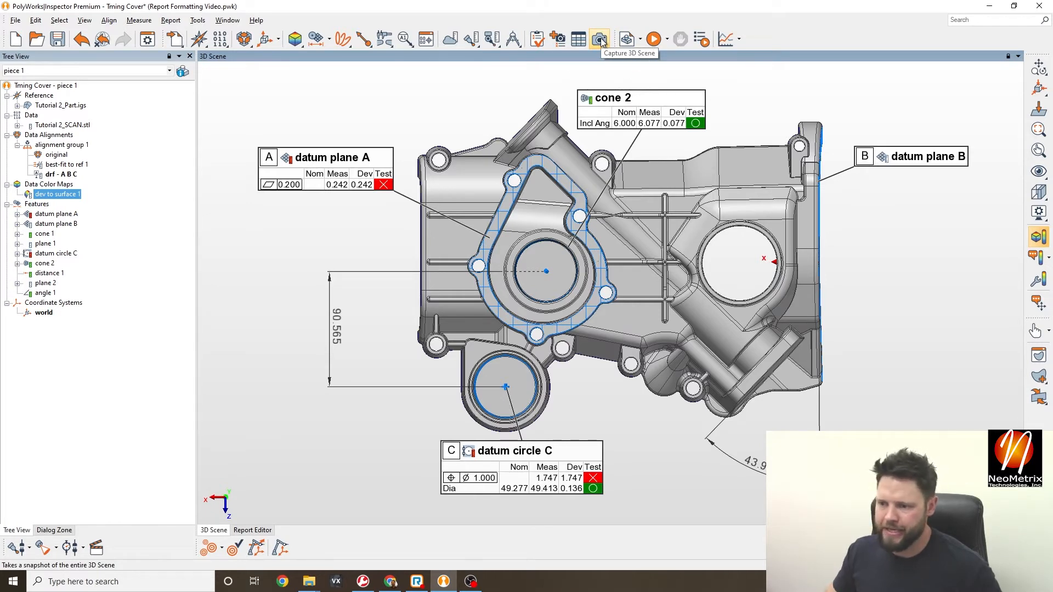
click(601, 40)
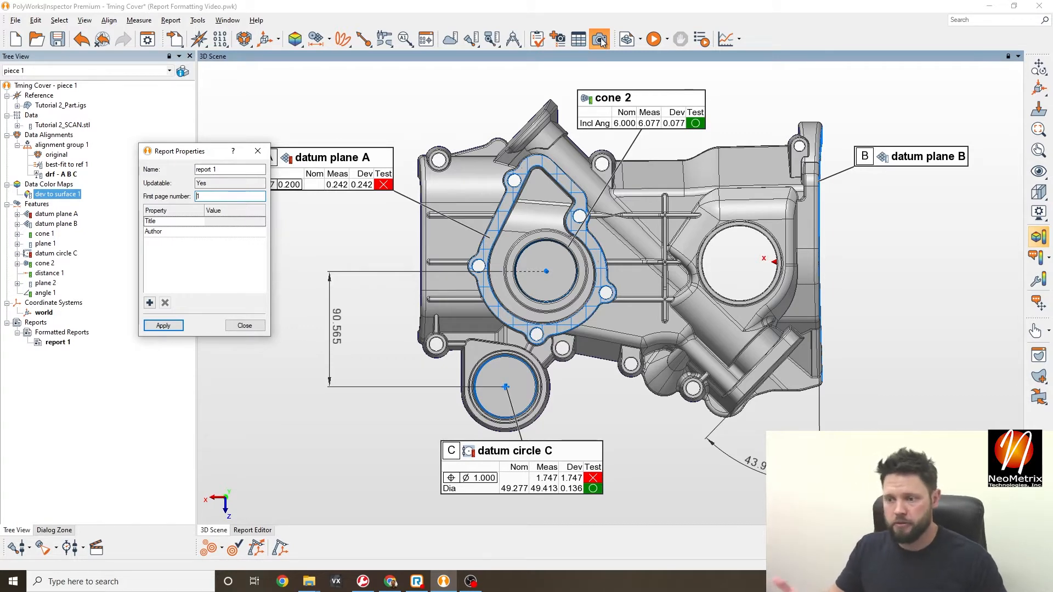
- Title the report 'Timing Cover Inspection', enter the author's name, and apply the properties
click(224, 220)
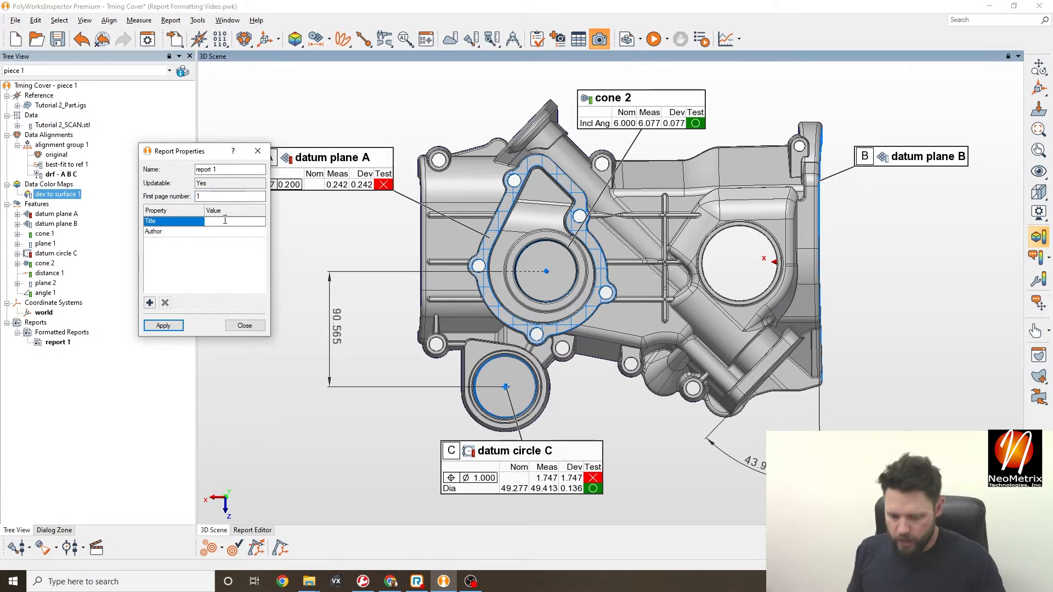
text(Timing Cov)
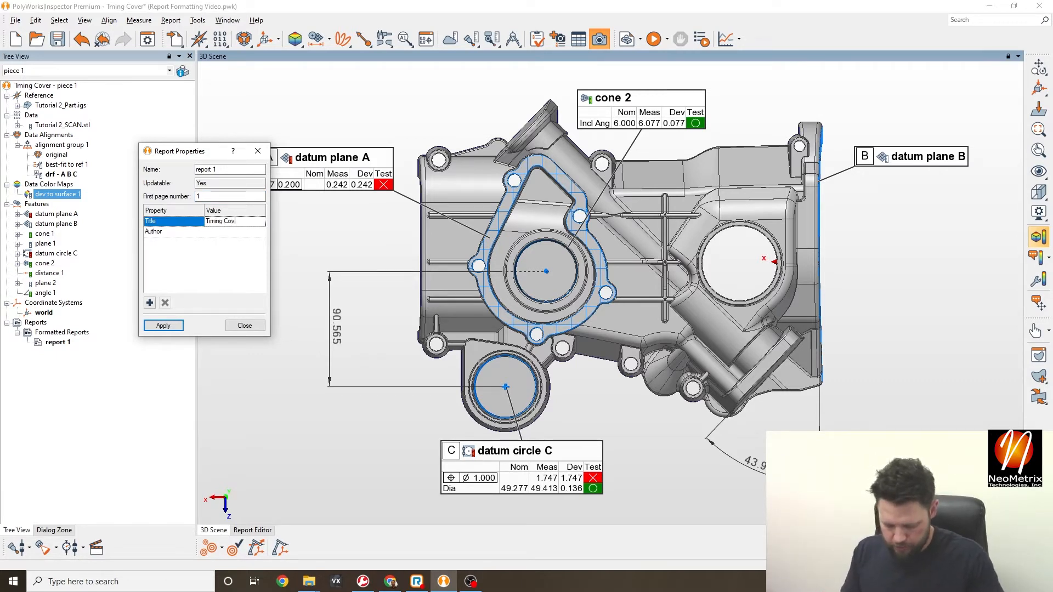
text(er Inspection)
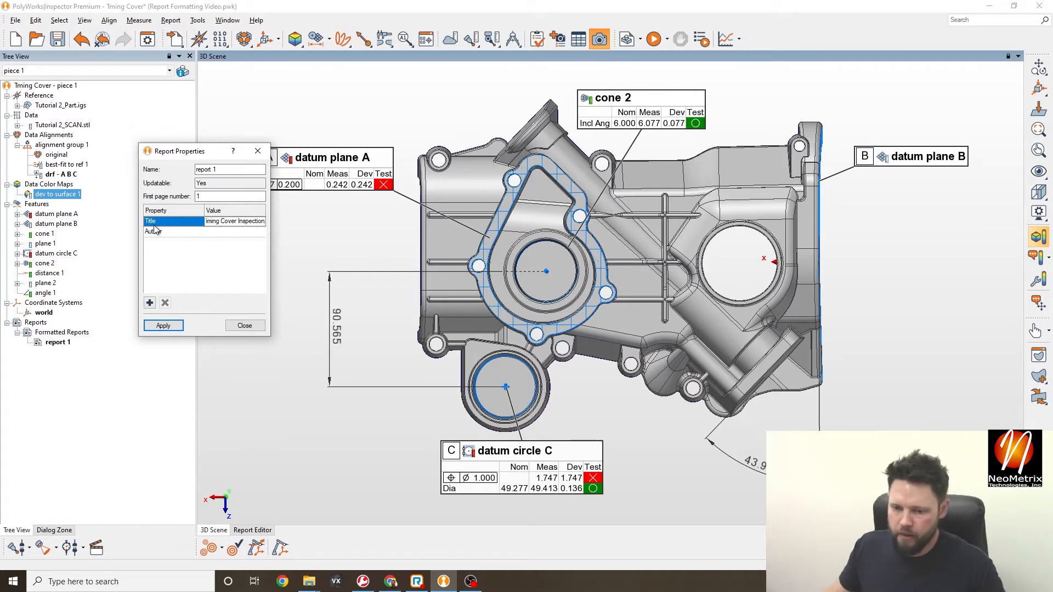
click(223, 231)
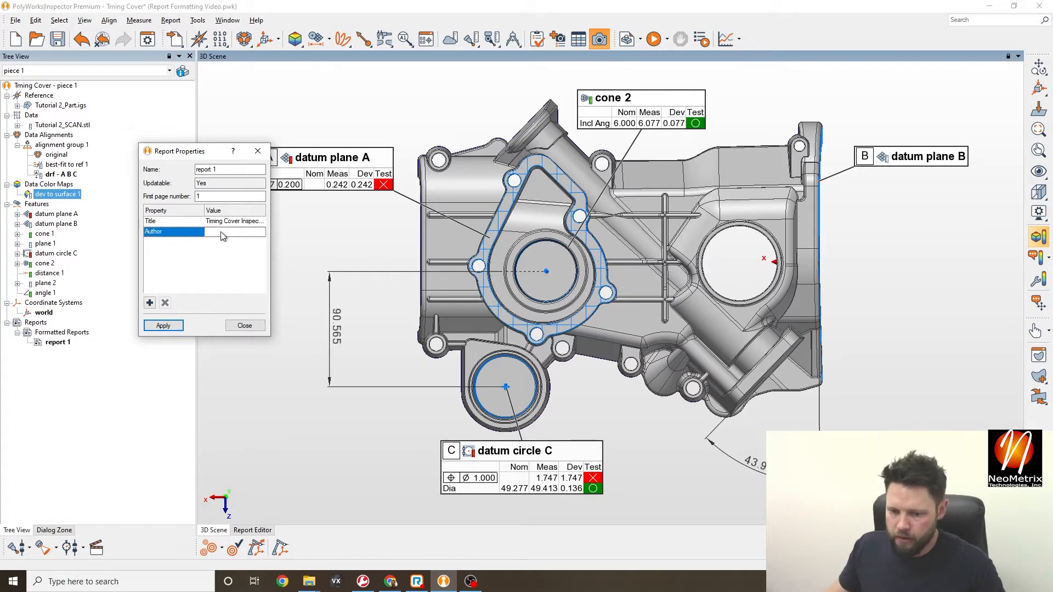
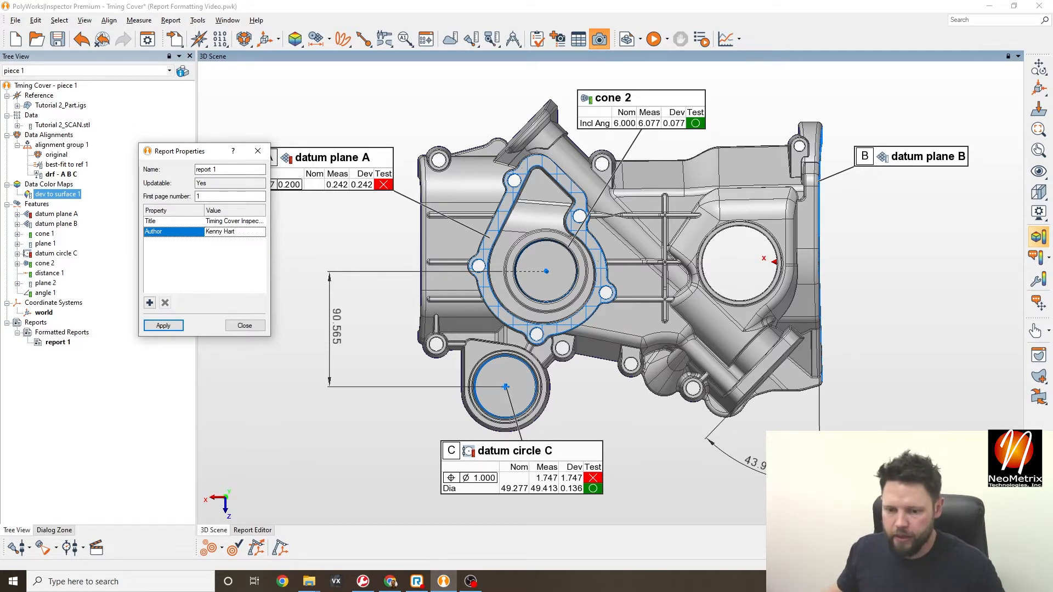
click(231, 289)
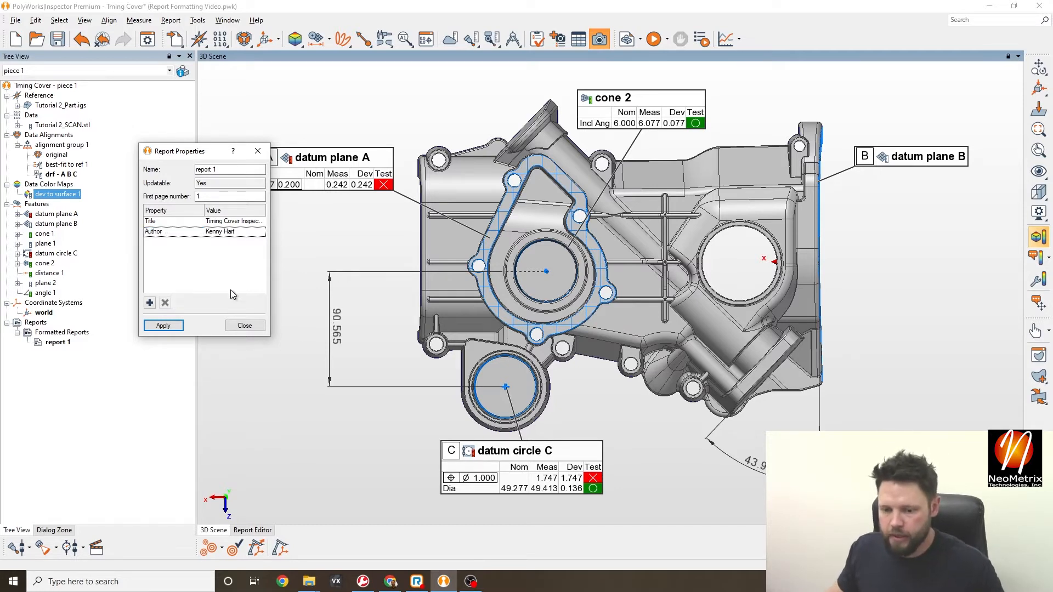
click(164, 327)
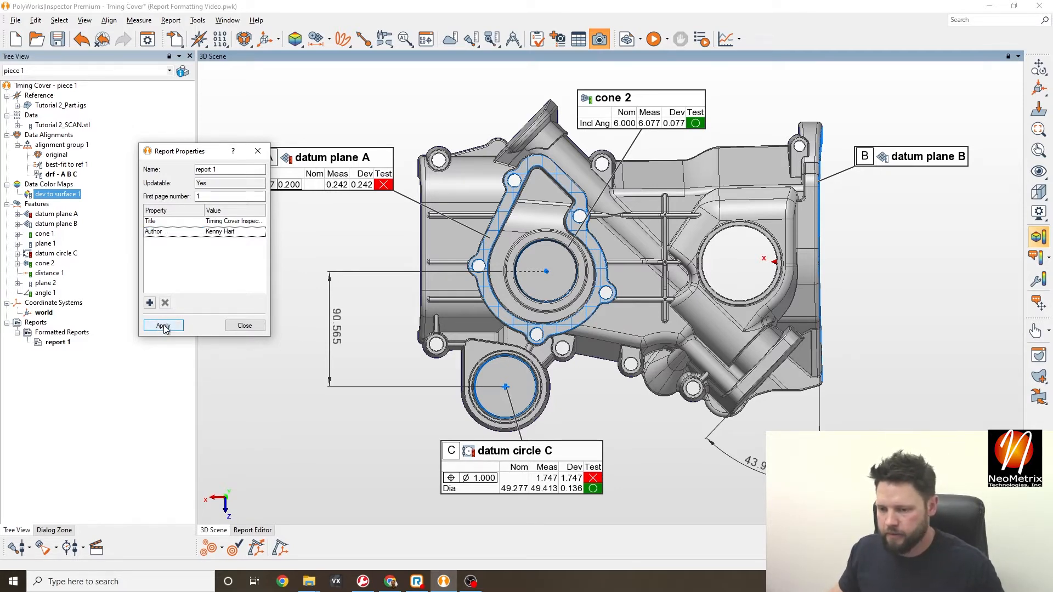
click(241, 326)
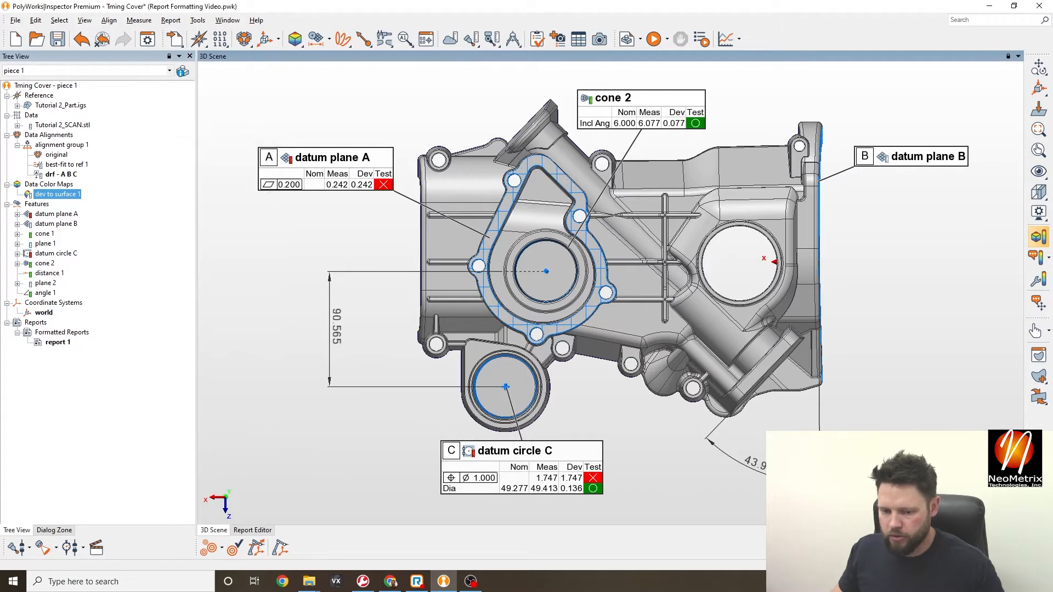
- Open report 1 from the Tree View in the Report Editor
click(64, 344)
key(ctrl)
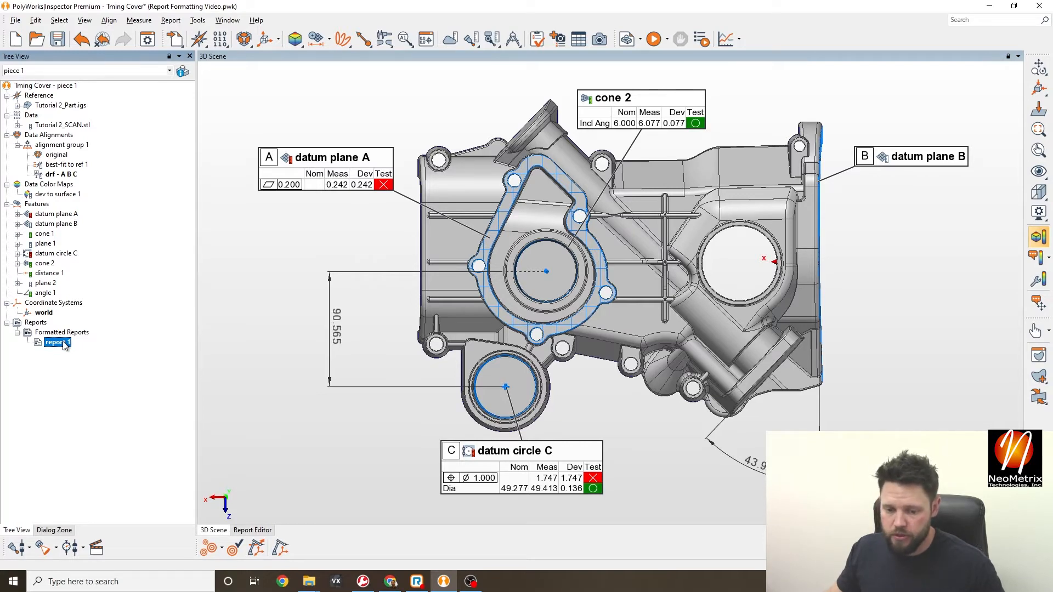
double_click(64, 344)
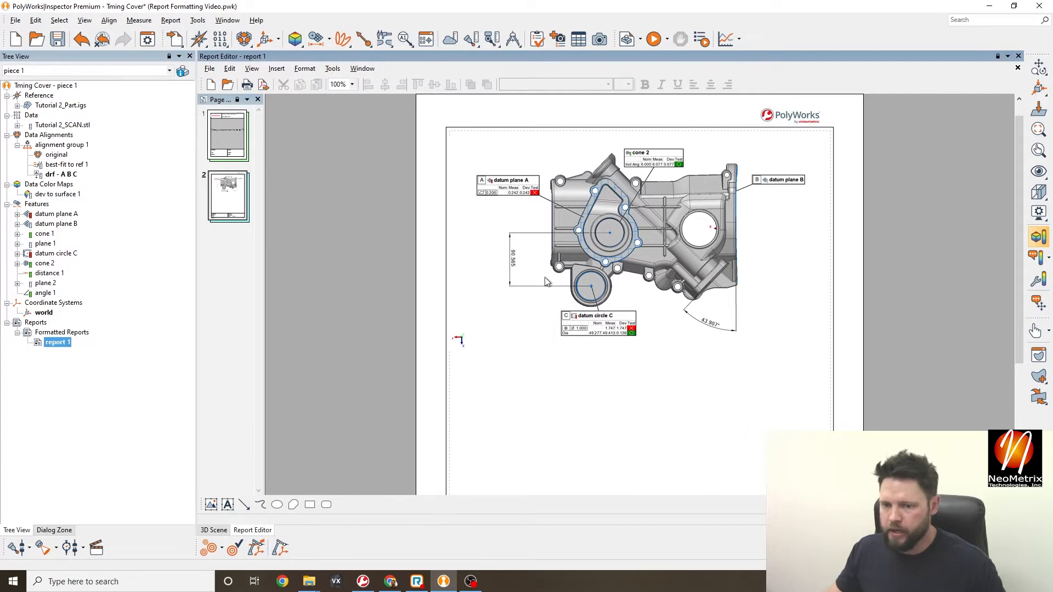
scroll(581, 234, up, 1)
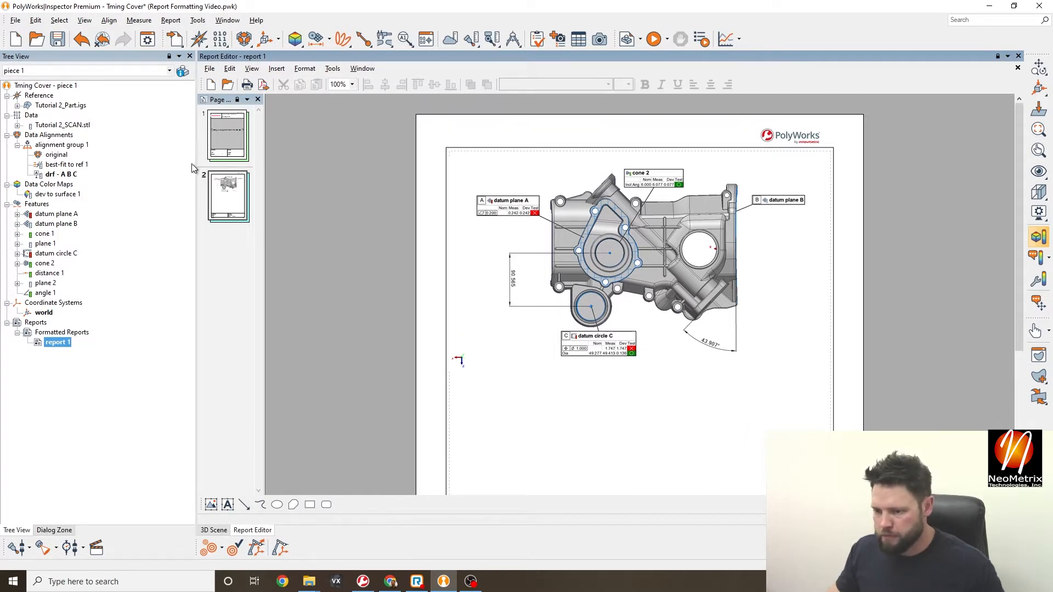
- Review the cover page's title, author and date, then go to page 2
click(228, 135)
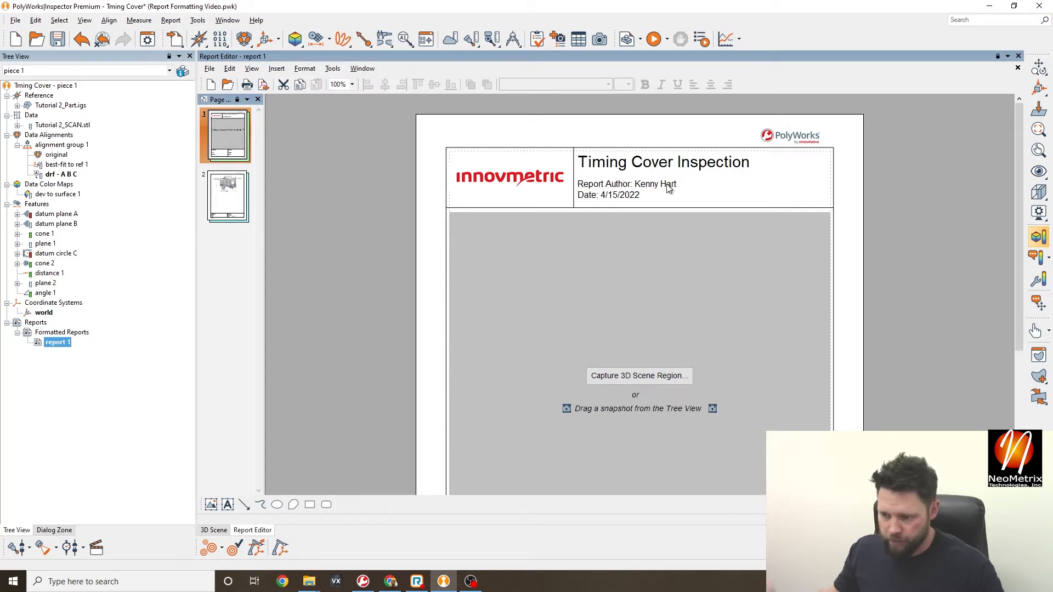
scroll(613, 206, down, 1)
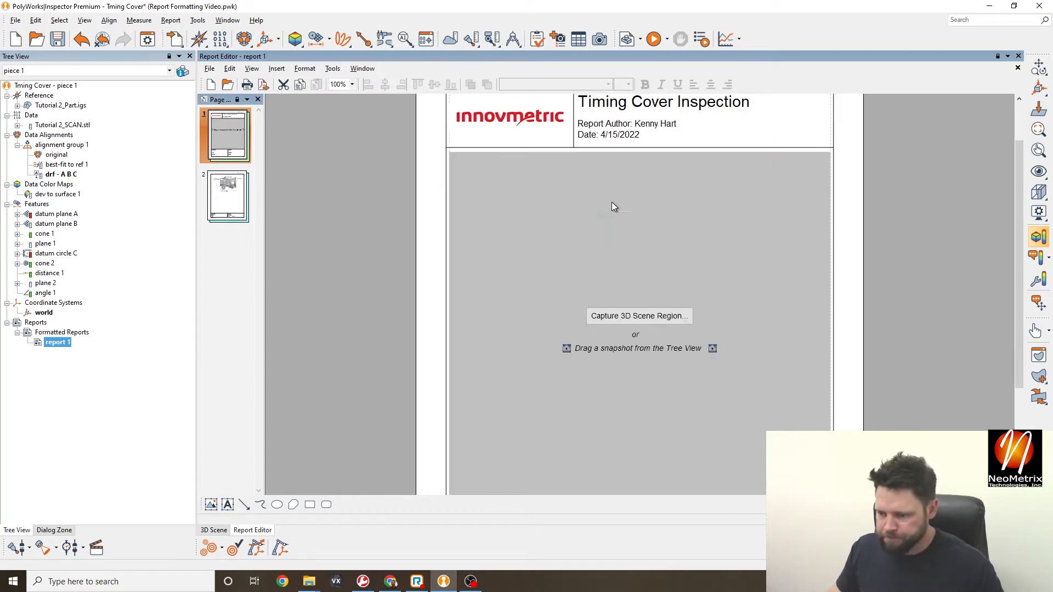
scroll(640, 267, down, 1)
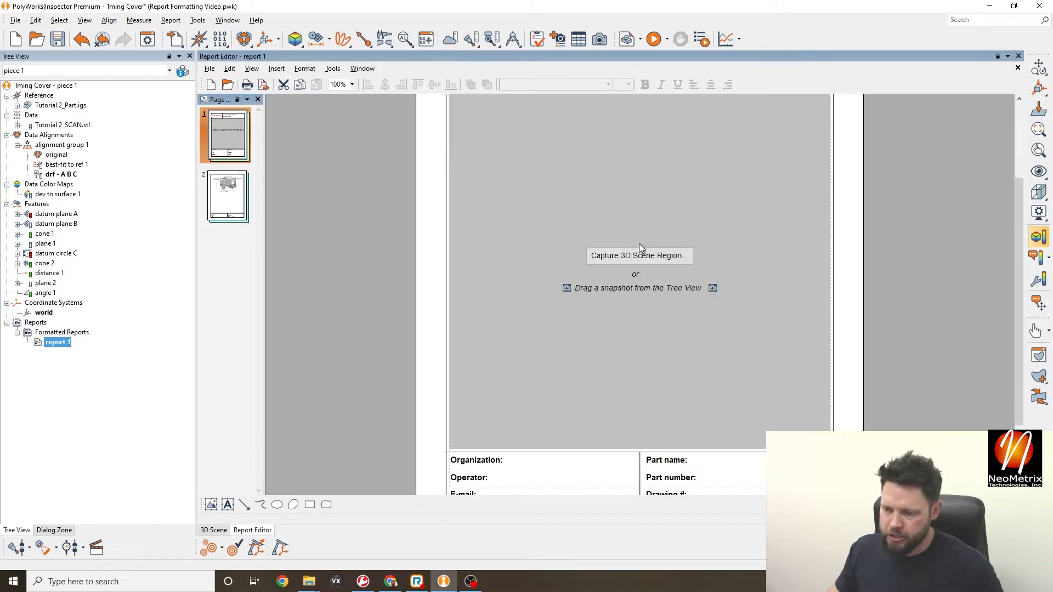
scroll(640, 246, up, 2)
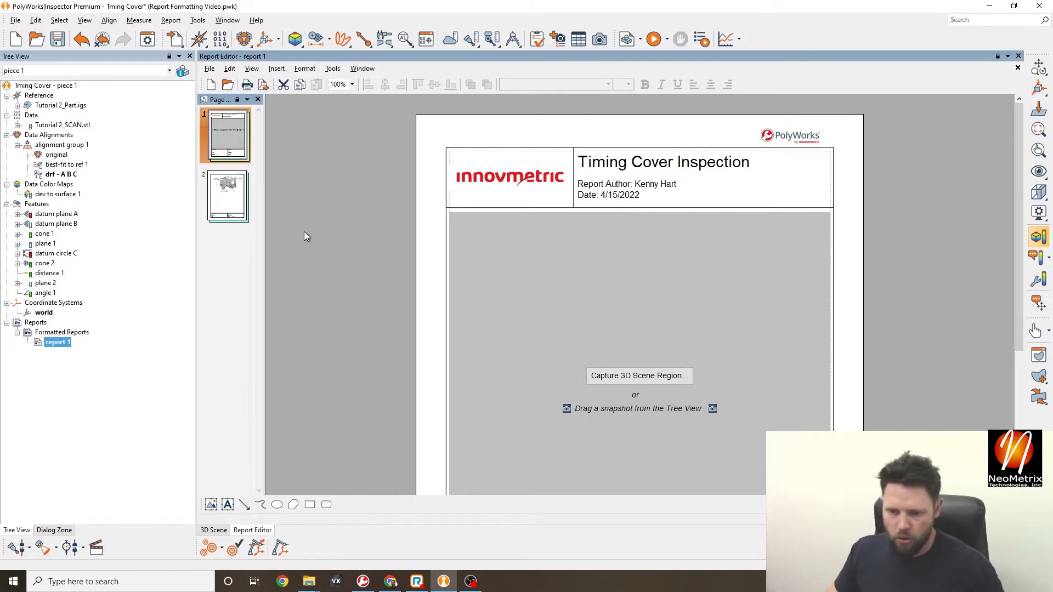
click(227, 197)
- Trim the page 2 capture's left and right margins, move it up-left, and enlarge it across the page
scroll(649, 181, down, 1)
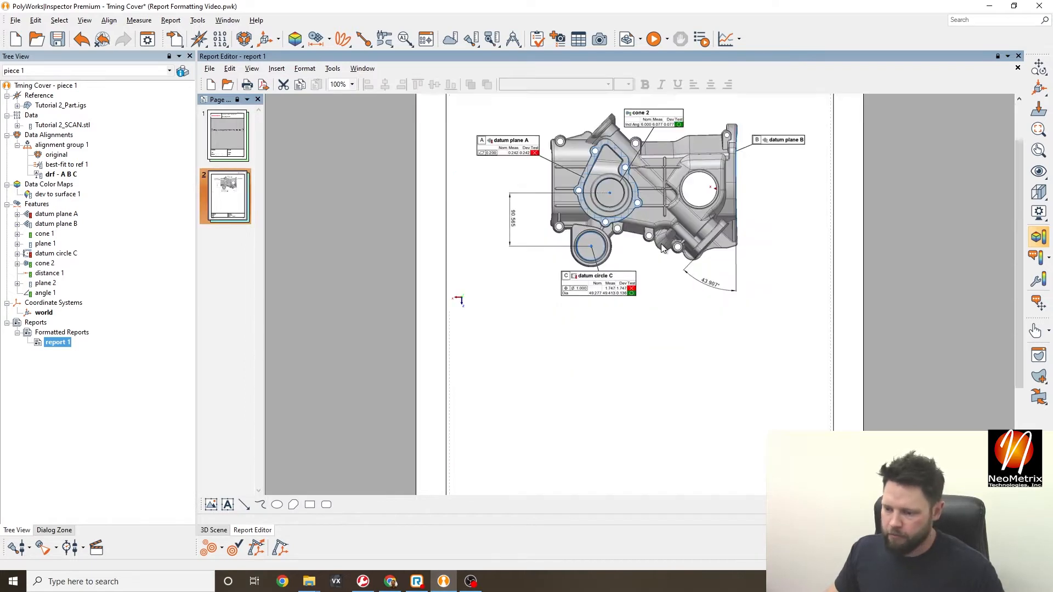
click(649, 181)
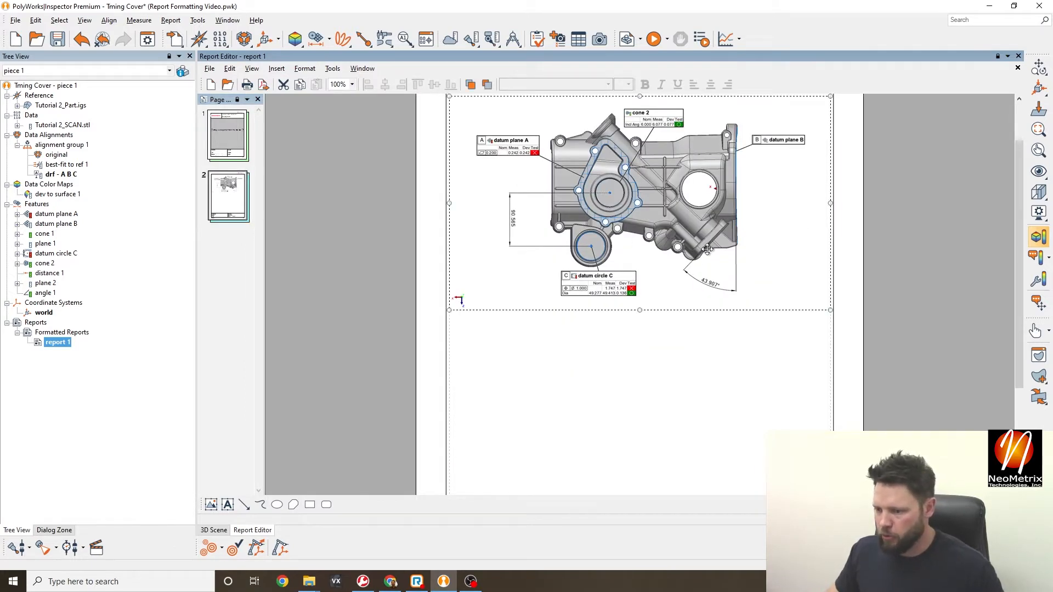
scroll(707, 250, up, 1)
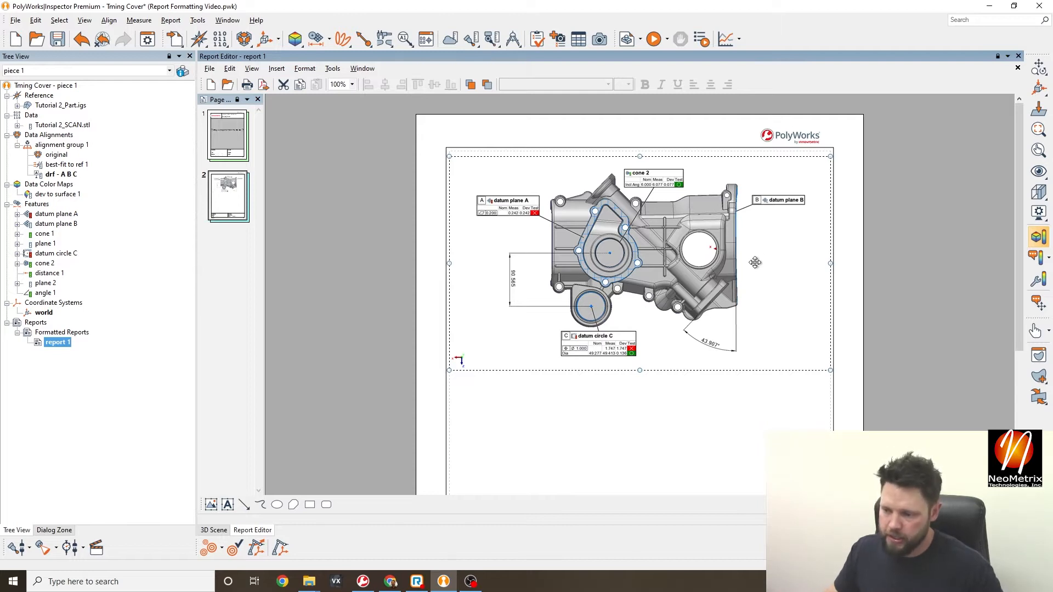
right_click(761, 245)
click(783, 253)
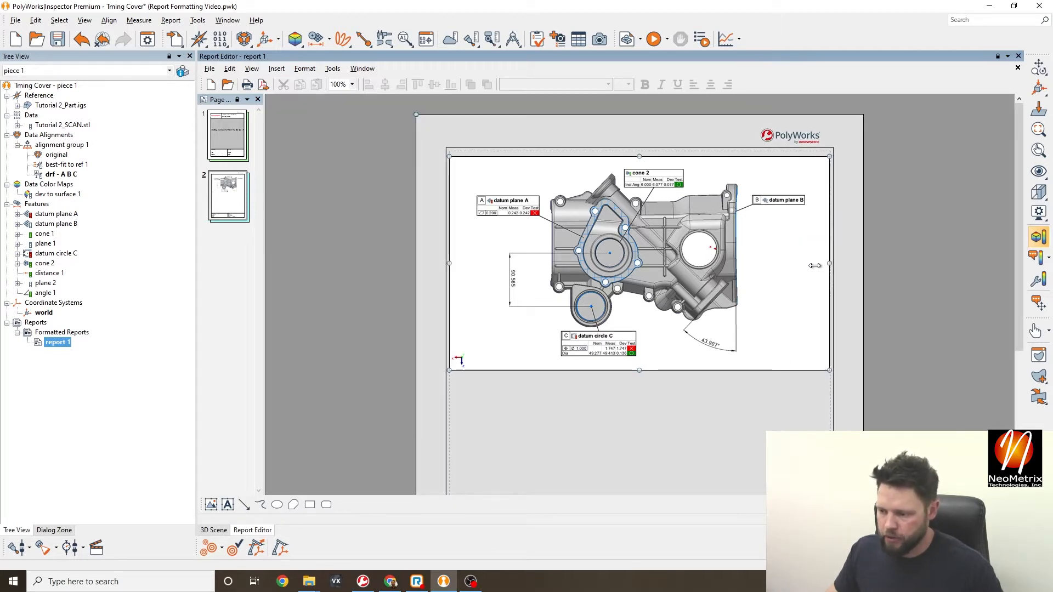
drag(815, 266, 808, 266)
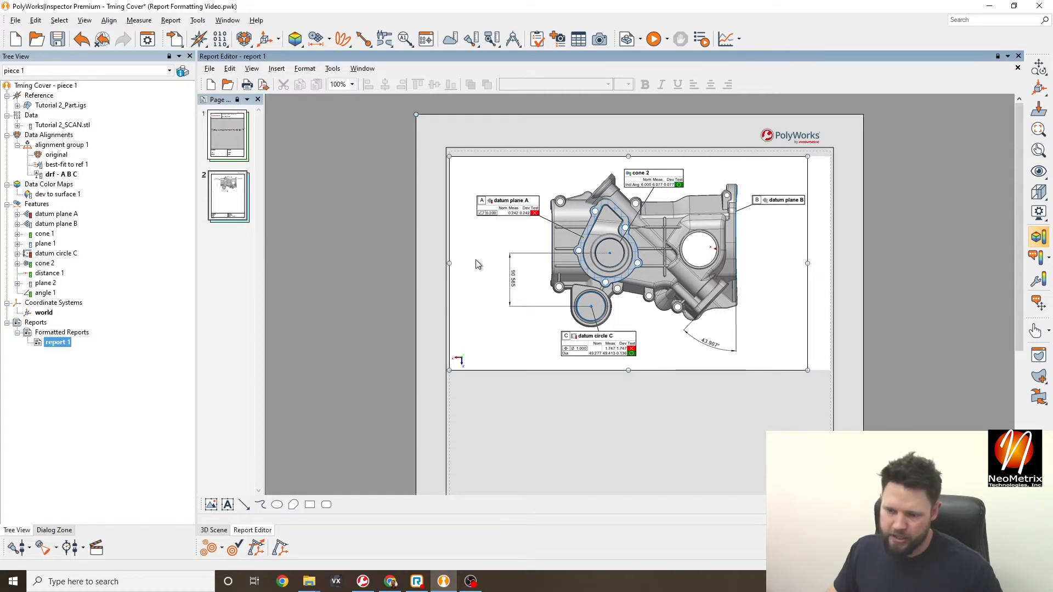
drag(449, 263, 477, 263)
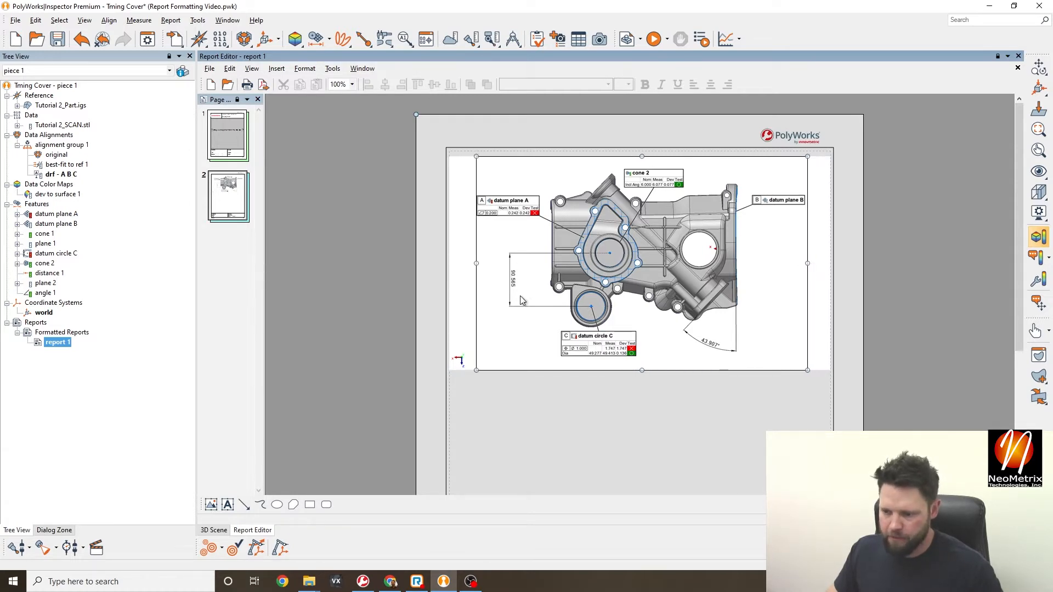
click(694, 372)
drag(582, 255, 554, 248)
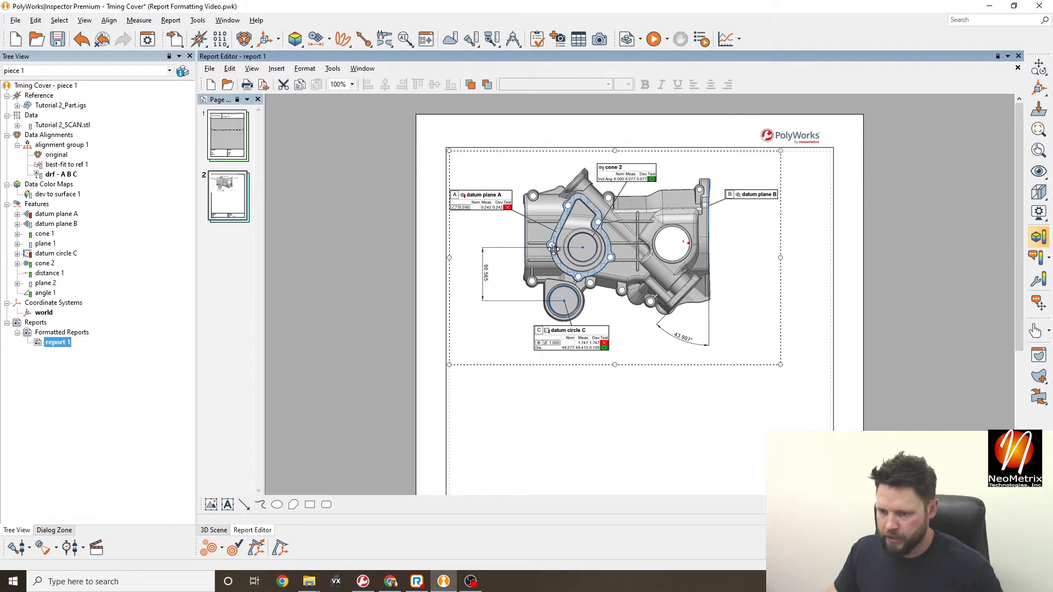
drag(781, 365, 826, 399)
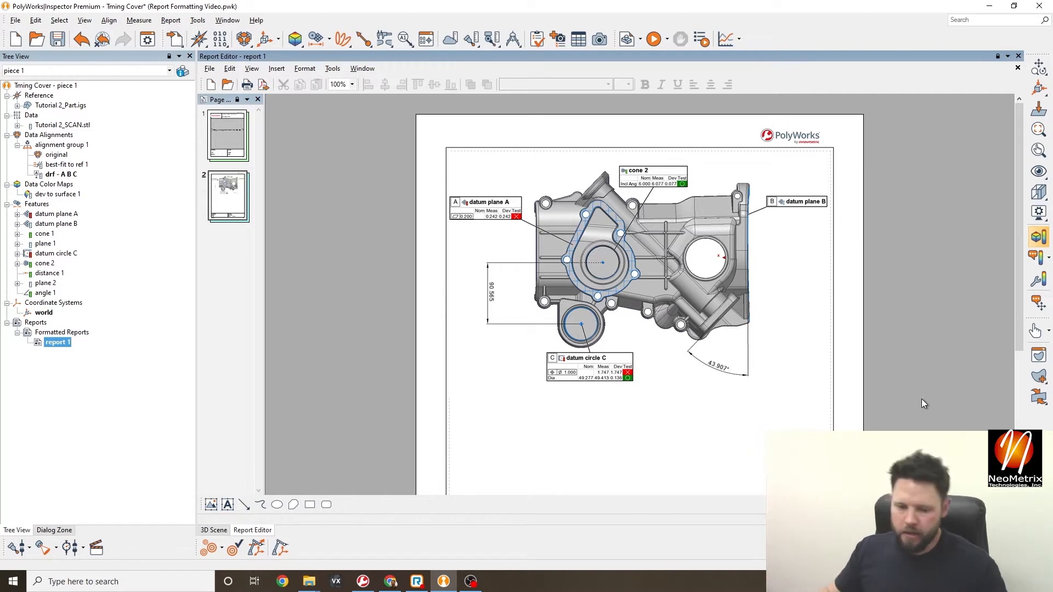
- Select datum planes A and B, datum circle C, cone 2, distance 1 and angle 1, then return to report 1
click(214, 530)
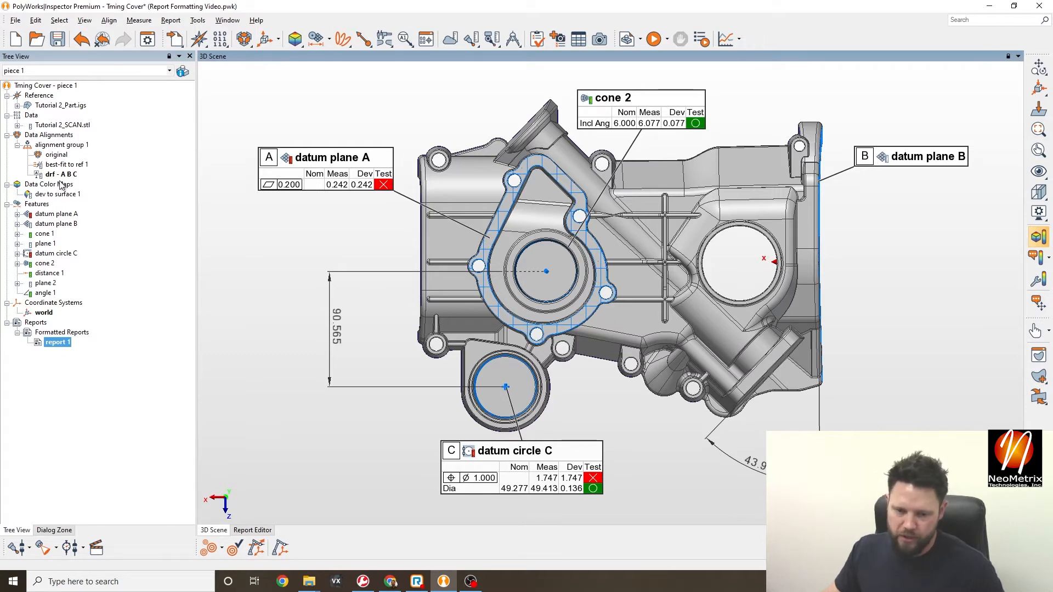
click(58, 215)
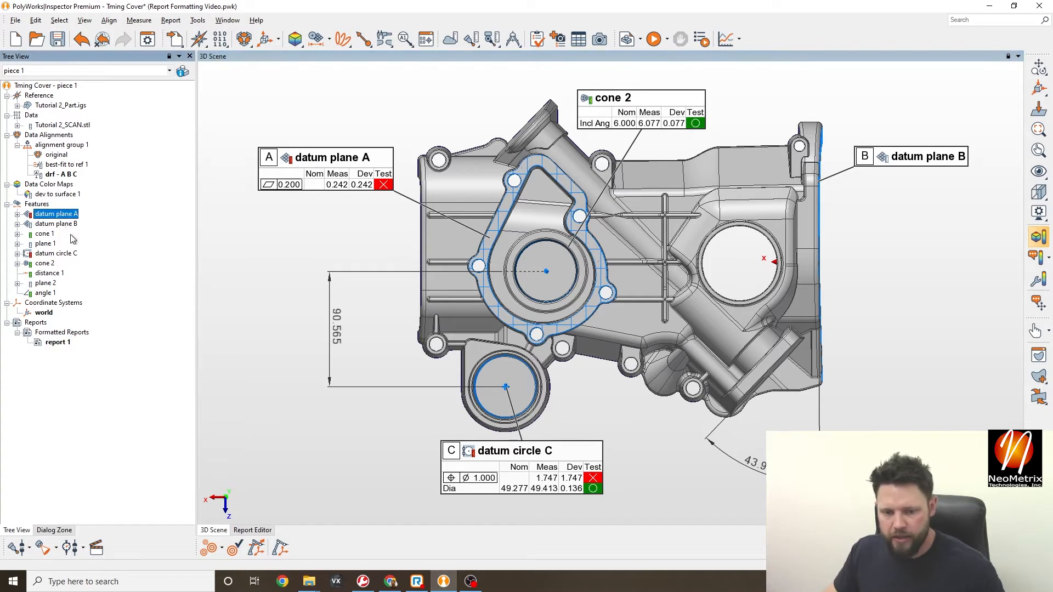
ctrl+click(54, 225)
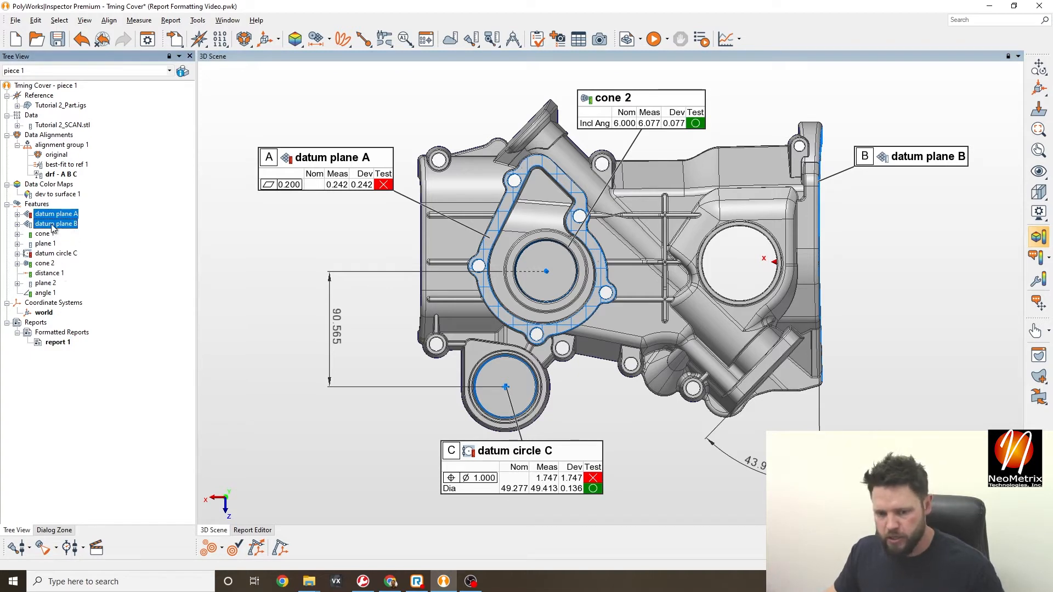
ctrl+click(55, 253)
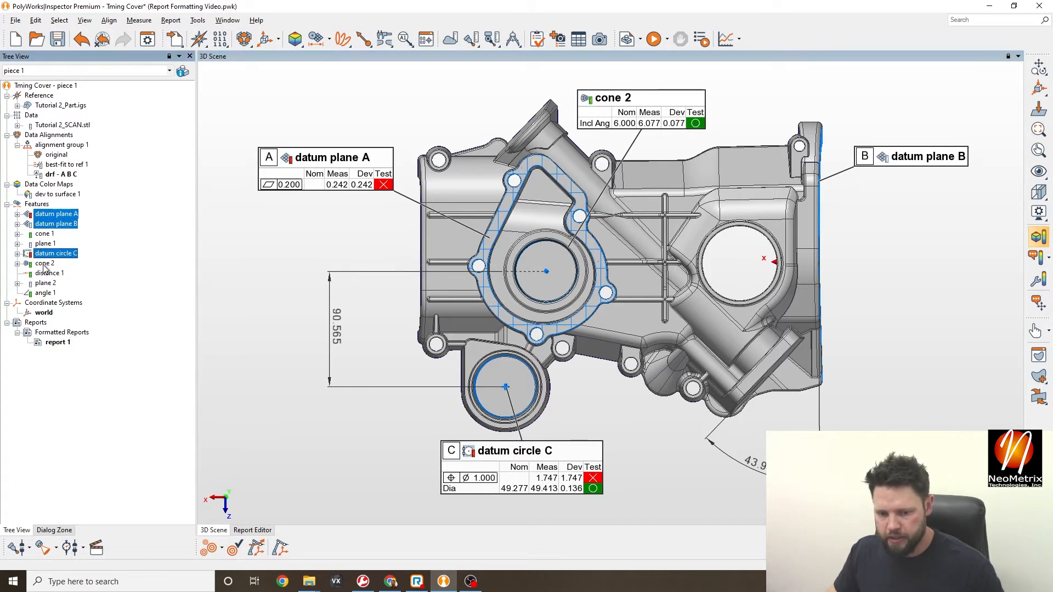
ctrl+click(44, 264)
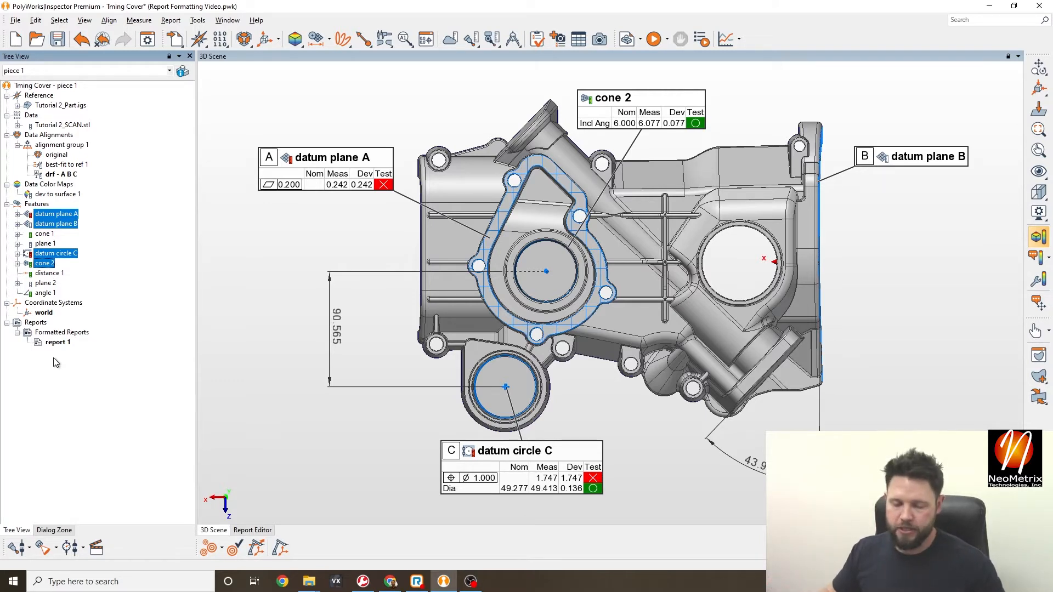
ctrl+click(49, 273)
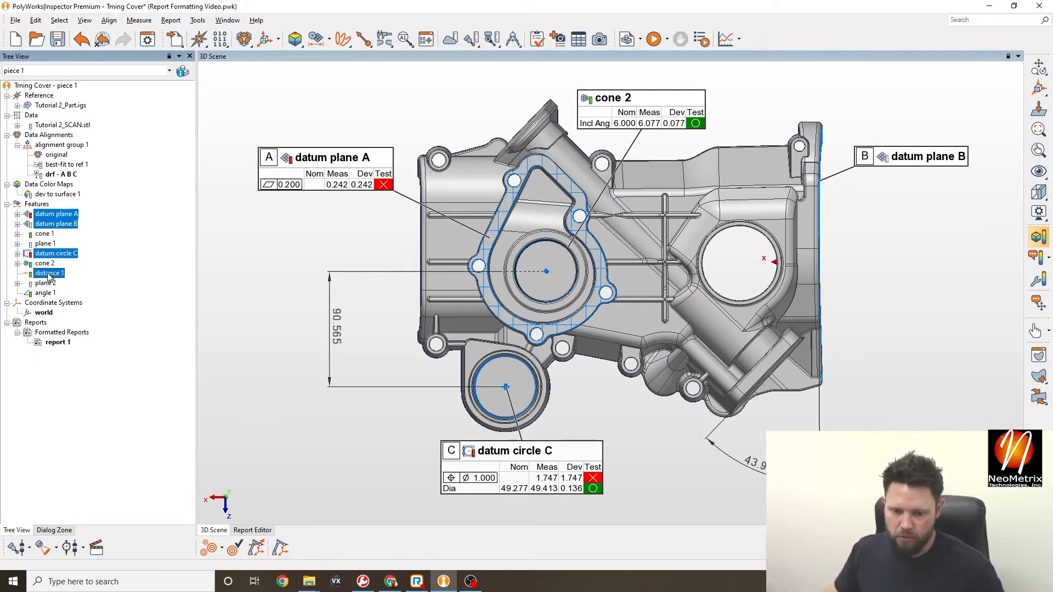
ctrl+click(44, 293)
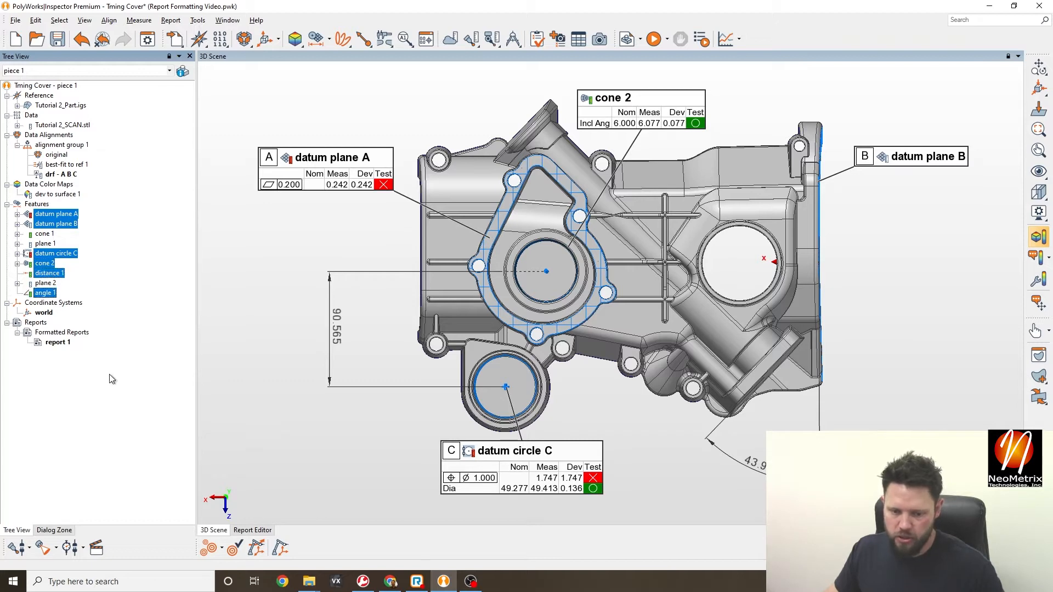
click(262, 531)
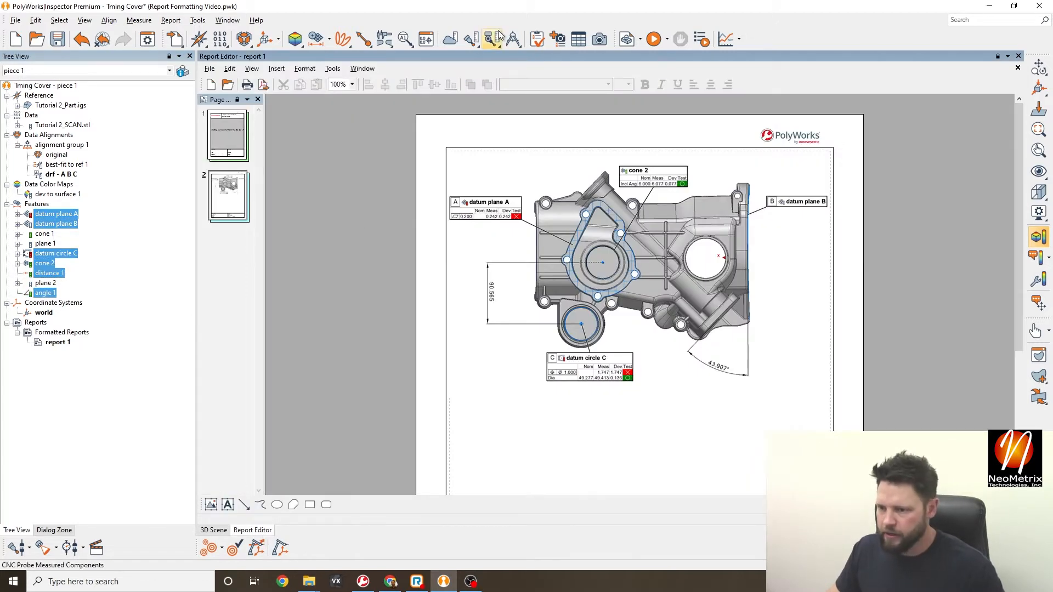
- Create a millimetre Feature Table of the selected features below the page 2 image, then clear the selection
click(580, 41)
scroll(662, 219, down, 3)
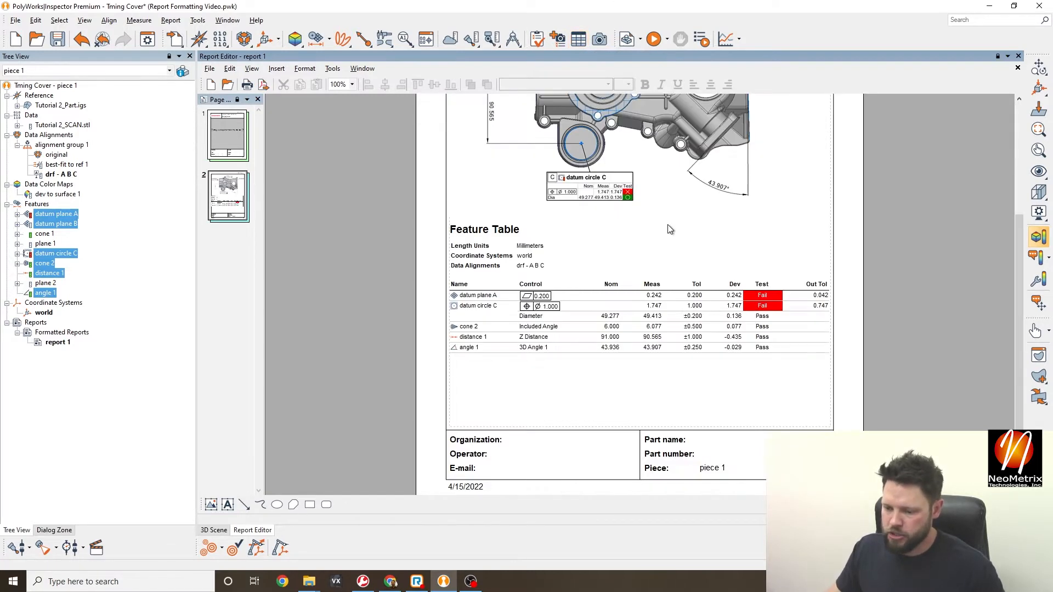
click(612, 310)
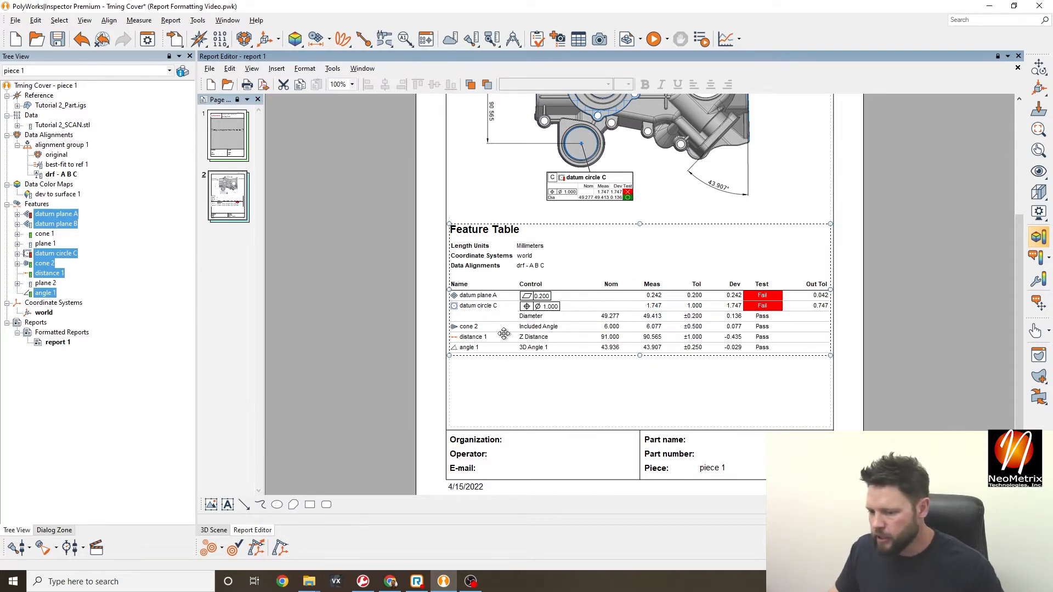
click(783, 387)
scroll(791, 333, up, 5)
scroll(791, 333, down, 3)
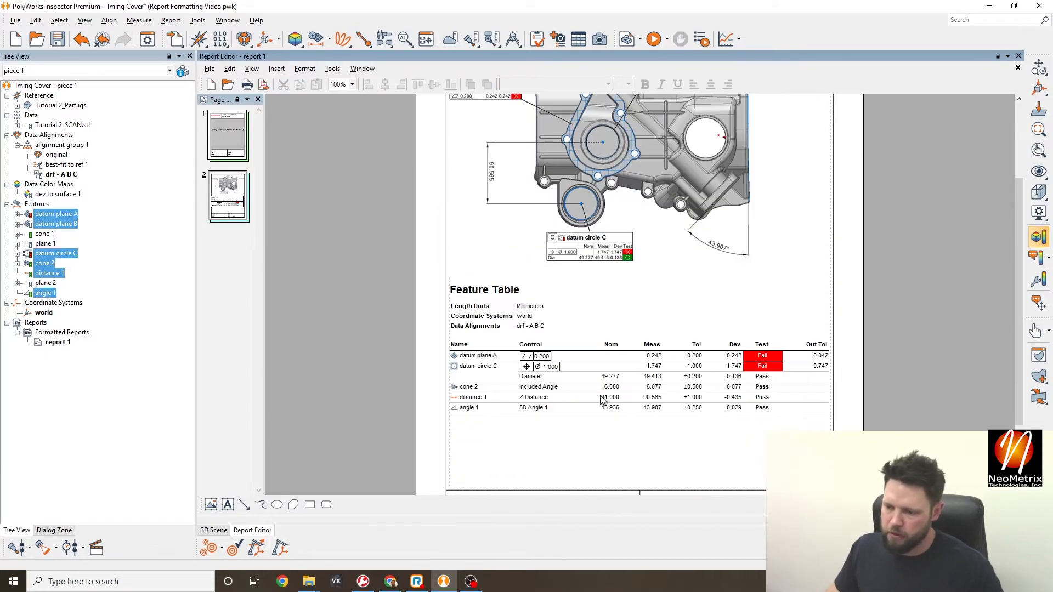
click(601, 370)
scroll(643, 209, up, 2)
click(637, 254)
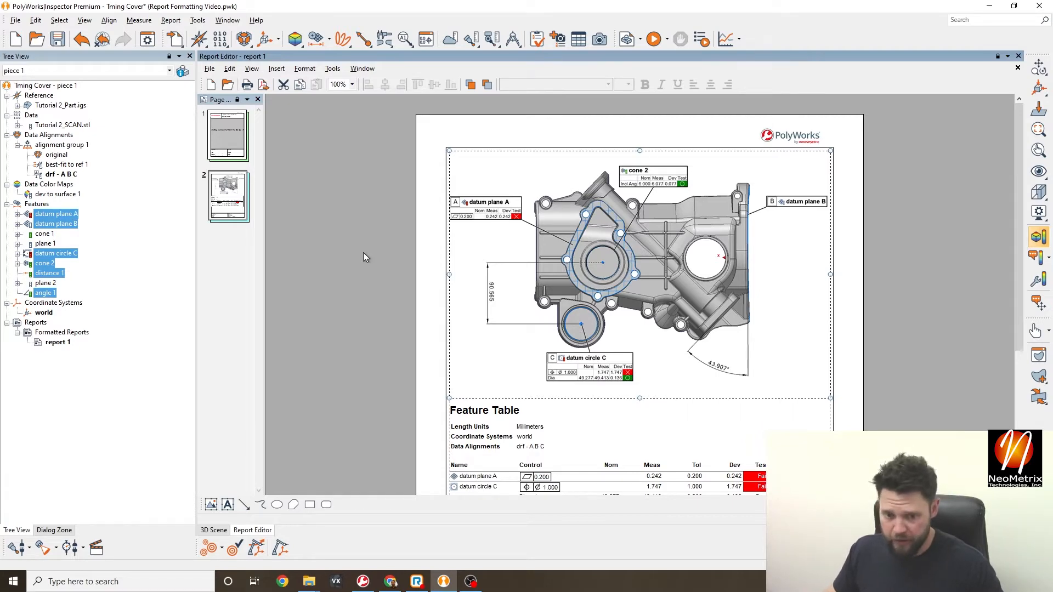
click(151, 285)
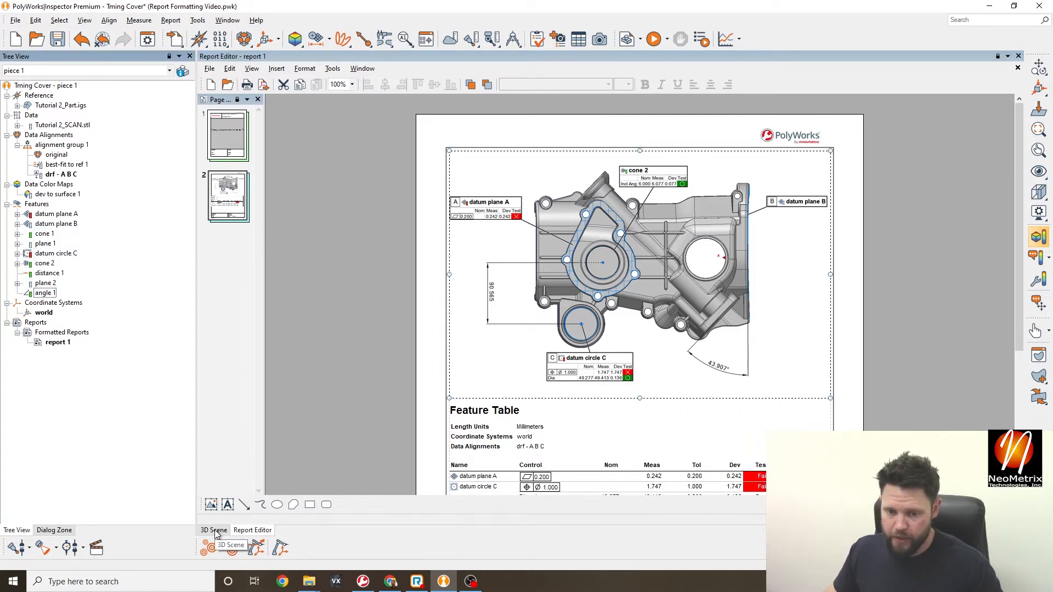
- Display the dev to surface 1 colour map on the part and hide all feature annotations
click(217, 531)
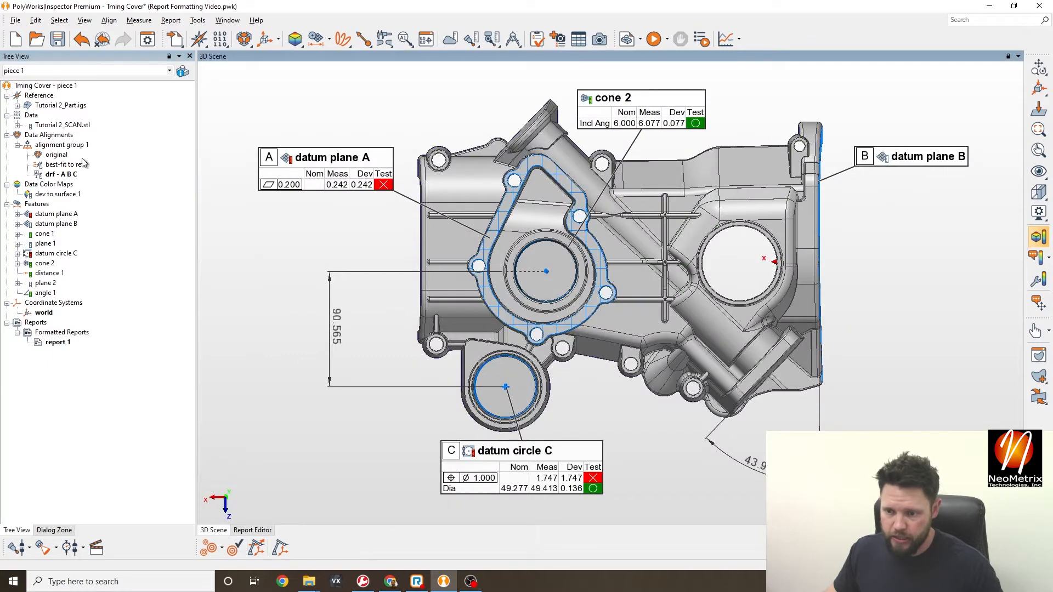
click(57, 194)
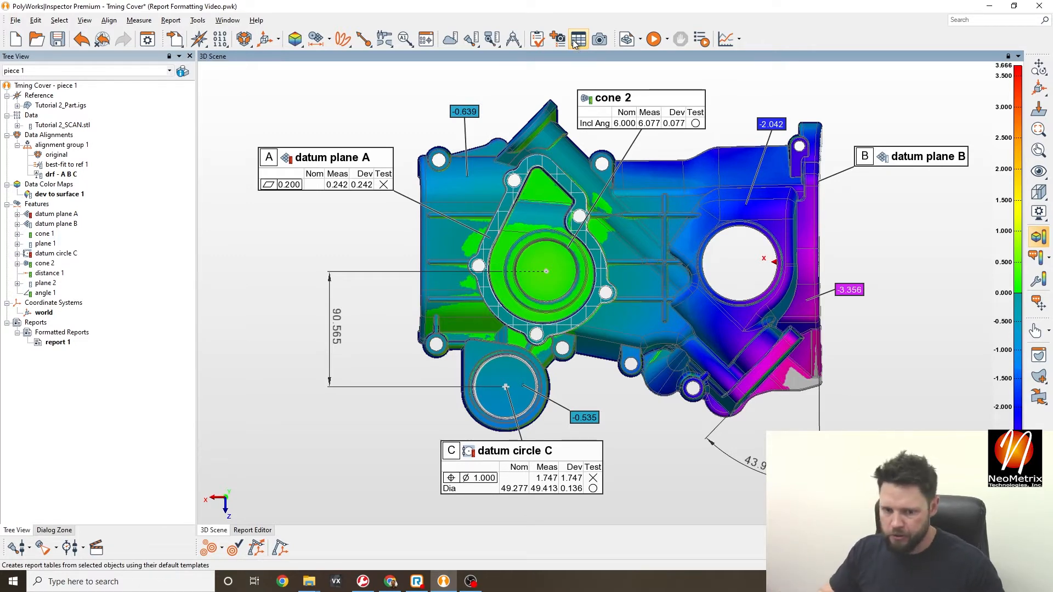
middle_click(36, 204)
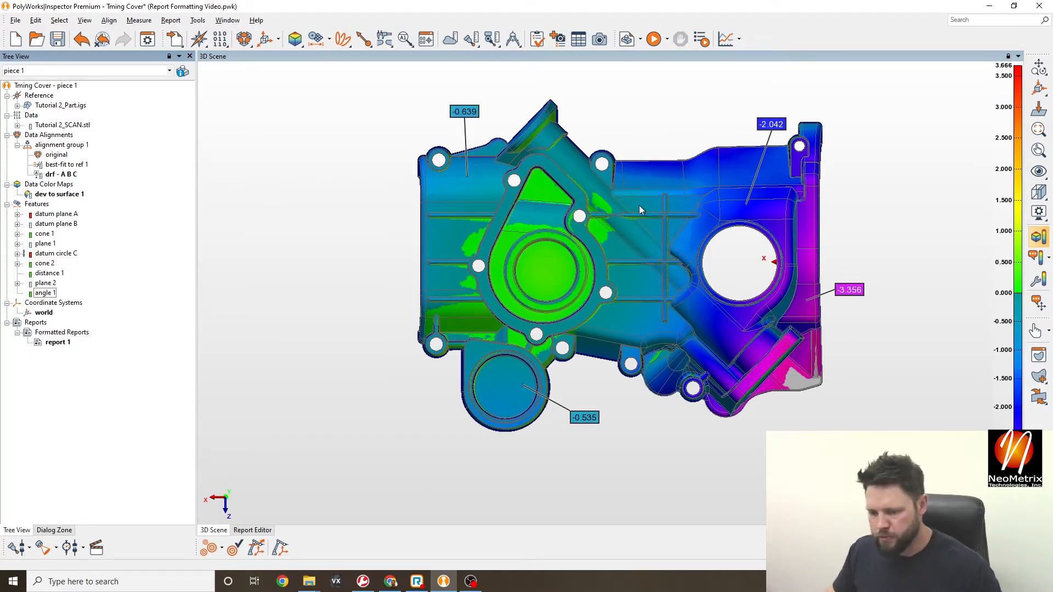
- Capture a region of the colour-mapped part into page 1's empty image area
click(264, 531)
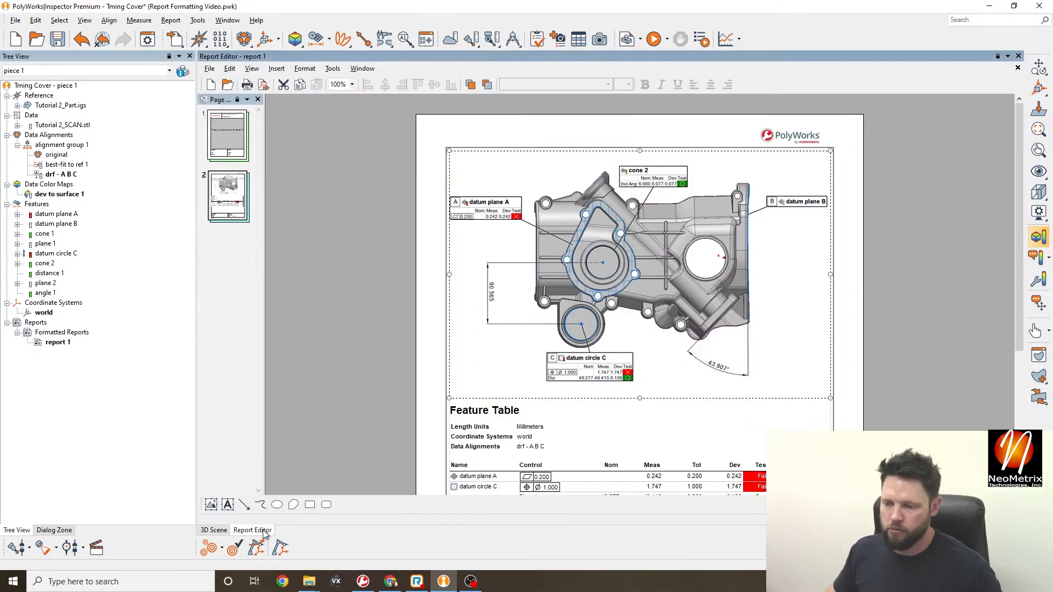
click(227, 136)
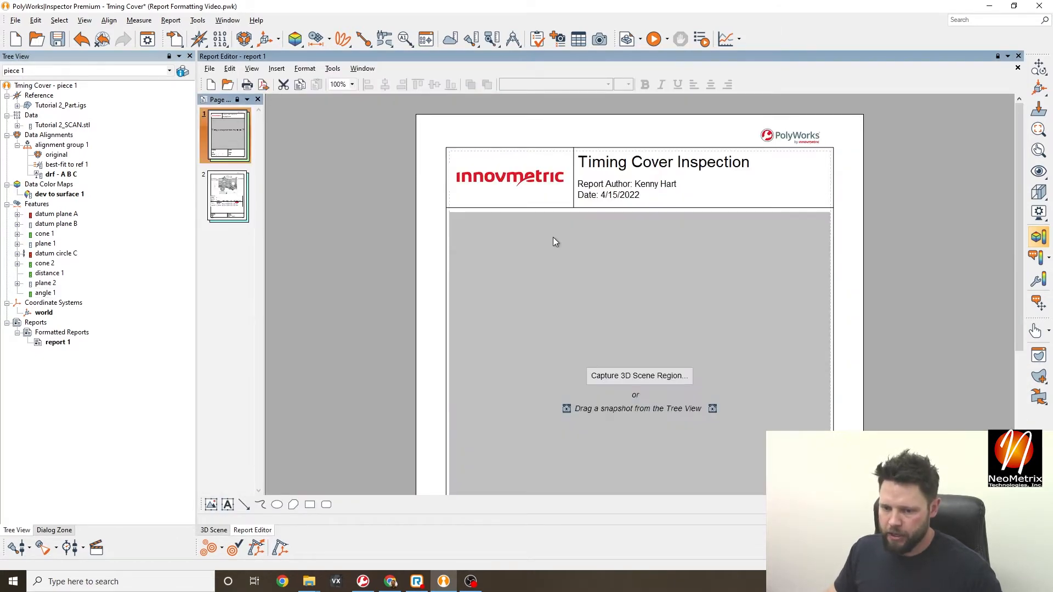
scroll(758, 306, down, 3)
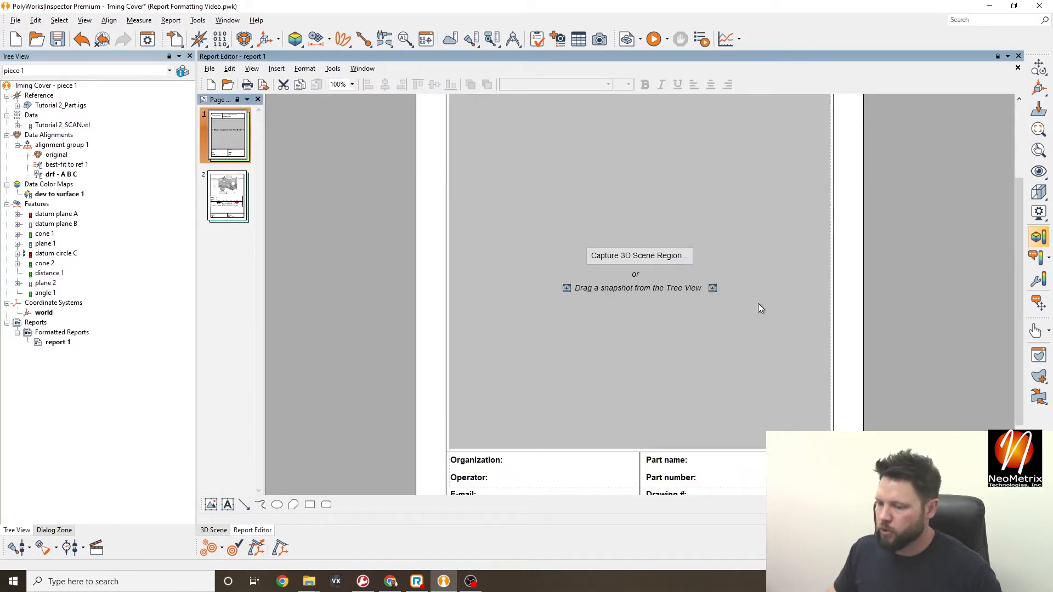
click(641, 256)
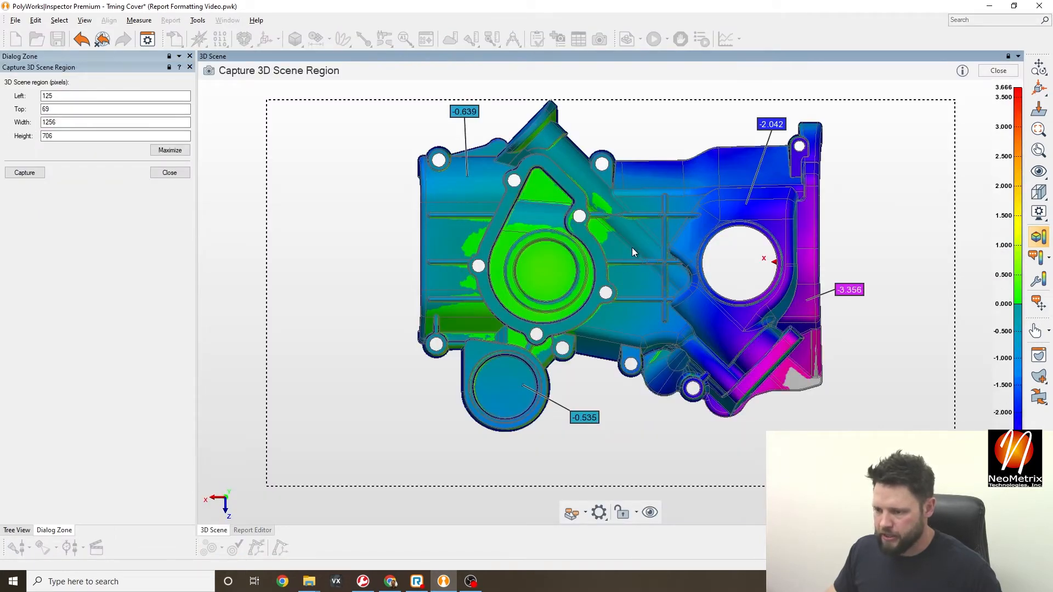
middle_drag(632, 248, 619, 273)
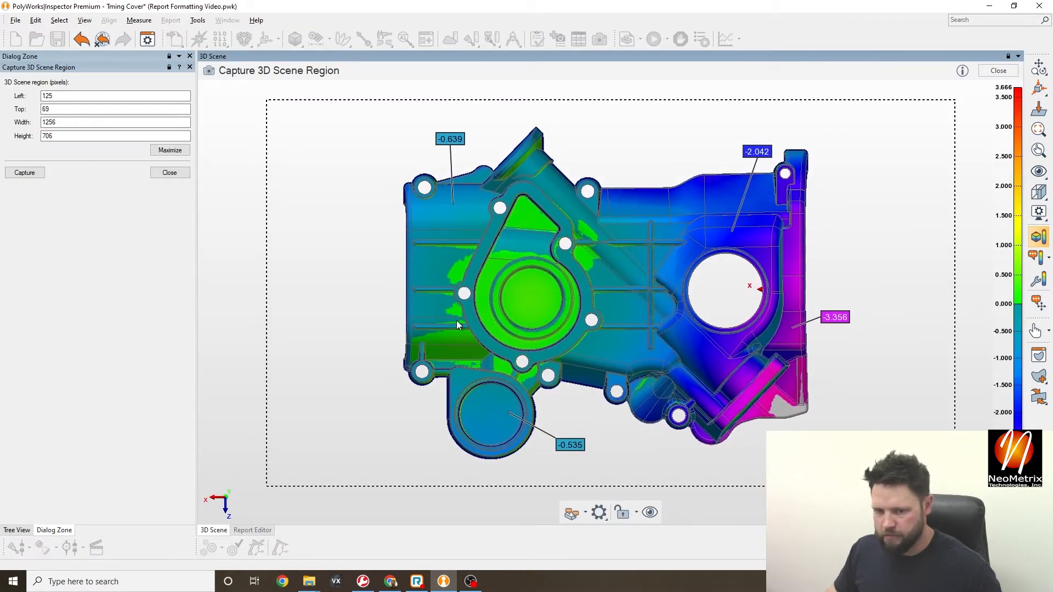
click(42, 176)
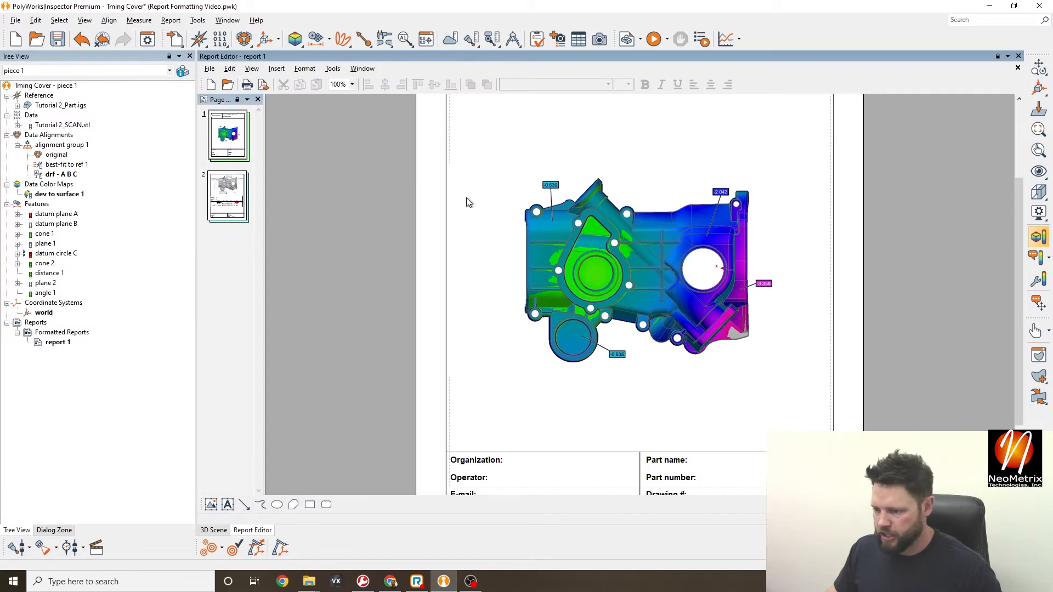
scroll(855, 330, up, 3)
scroll(854, 331, down, 3)
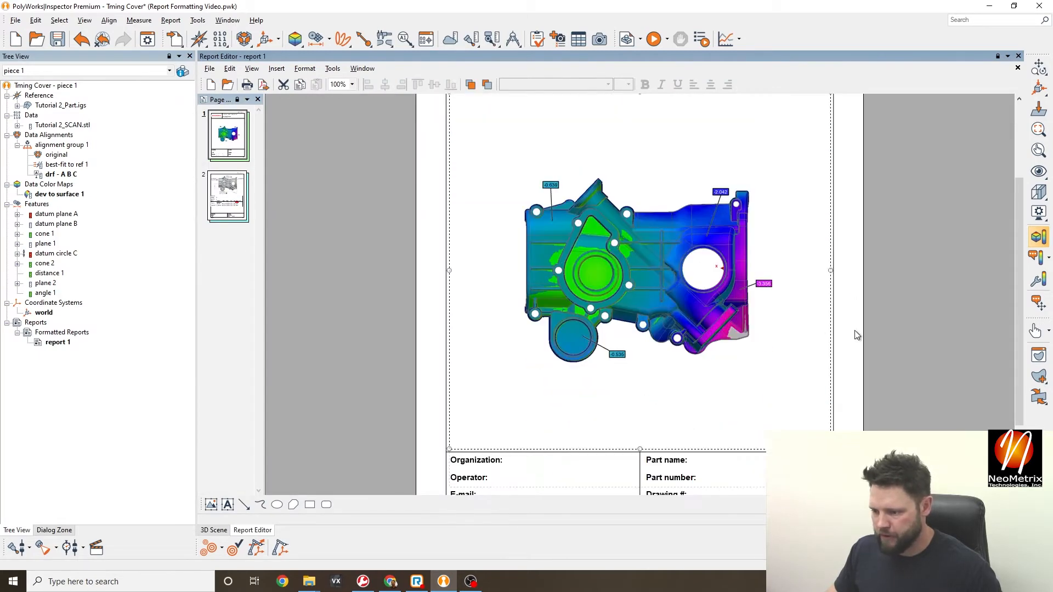
click(732, 388)
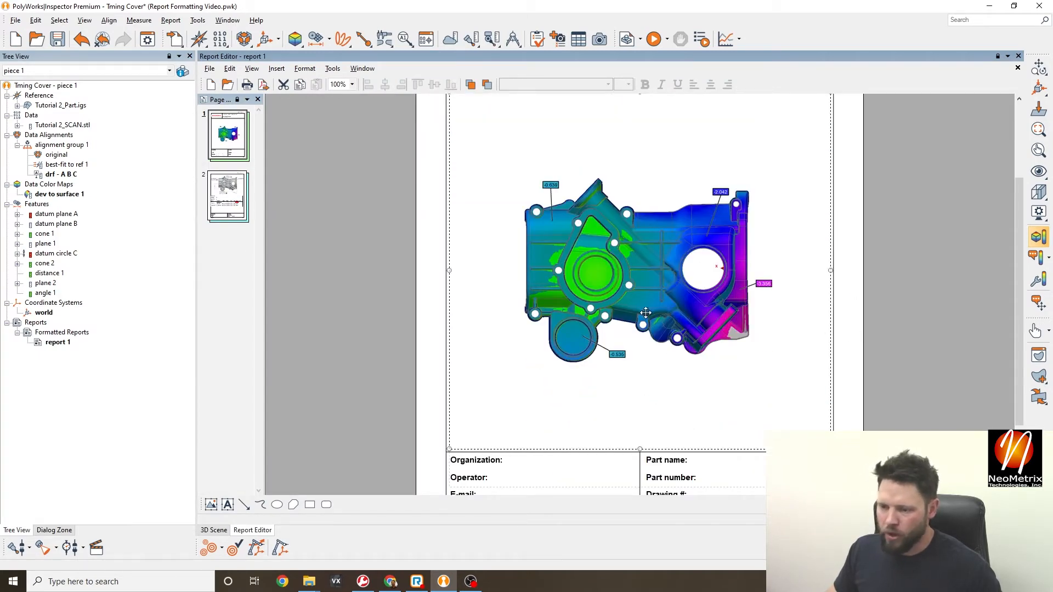
- Create the dev to surface 1 statistics table and drag it from page 3 onto page 1
click(61, 194)
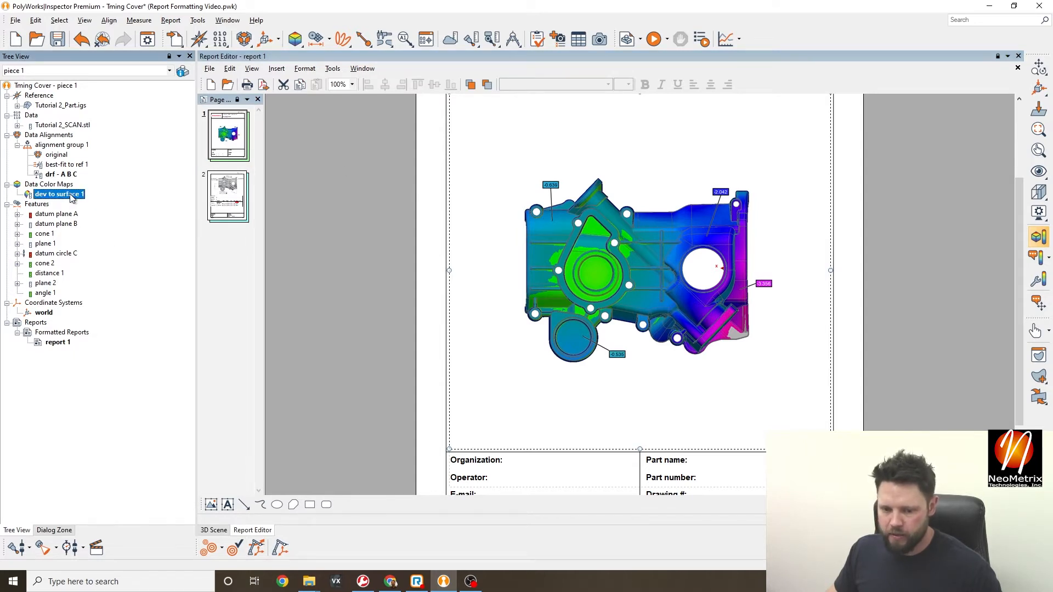
click(579, 39)
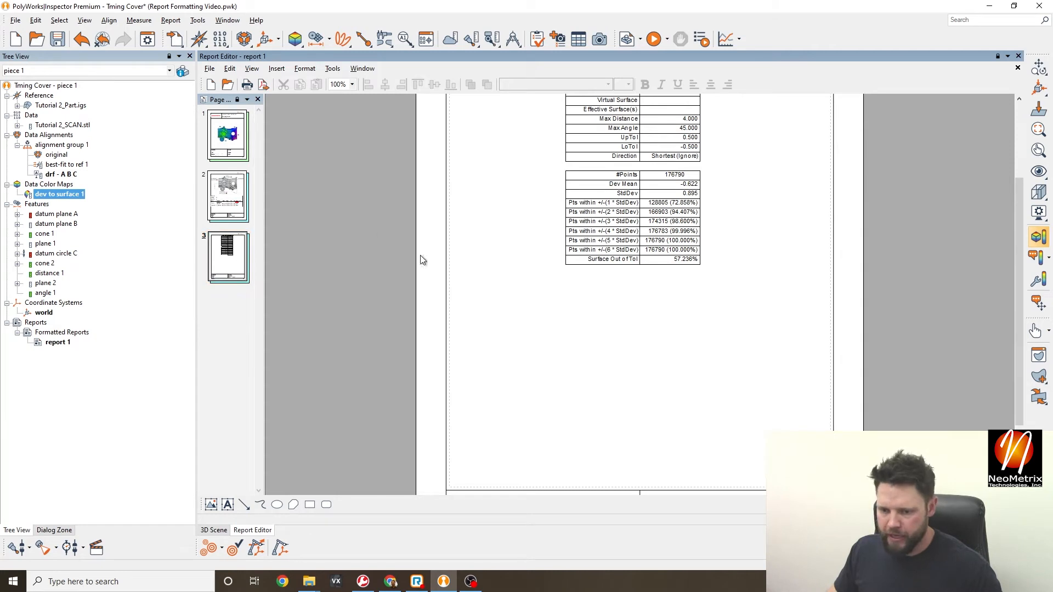
click(233, 258)
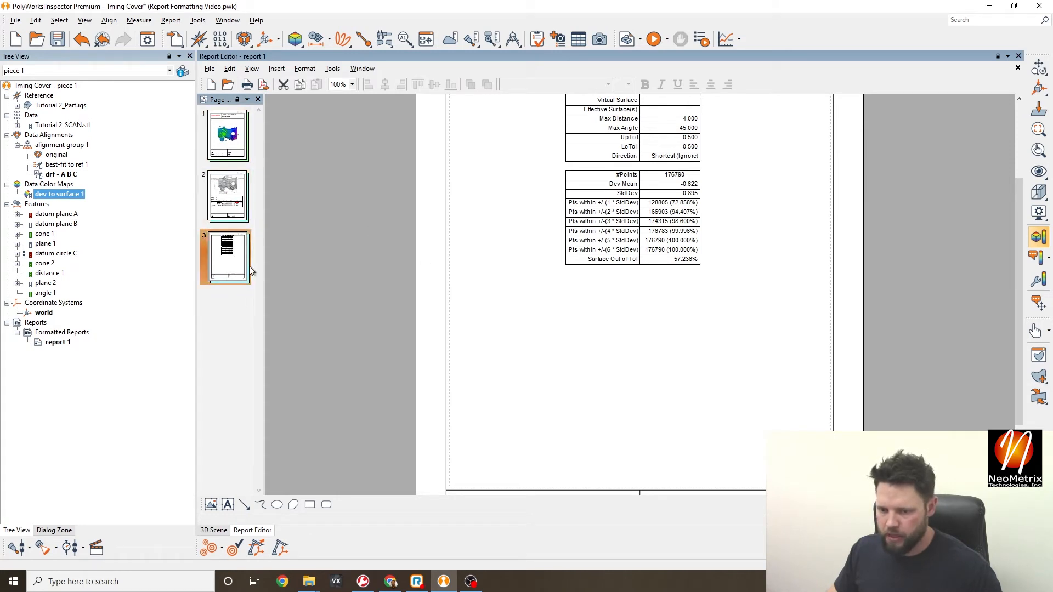
scroll(685, 269, up, 2)
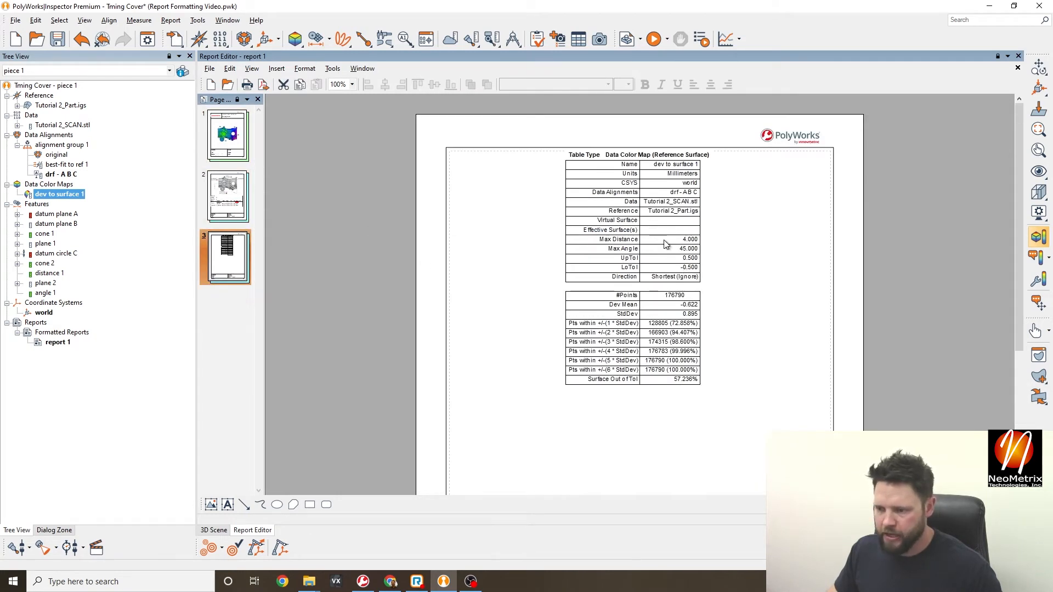
drag(666, 244, 227, 133)
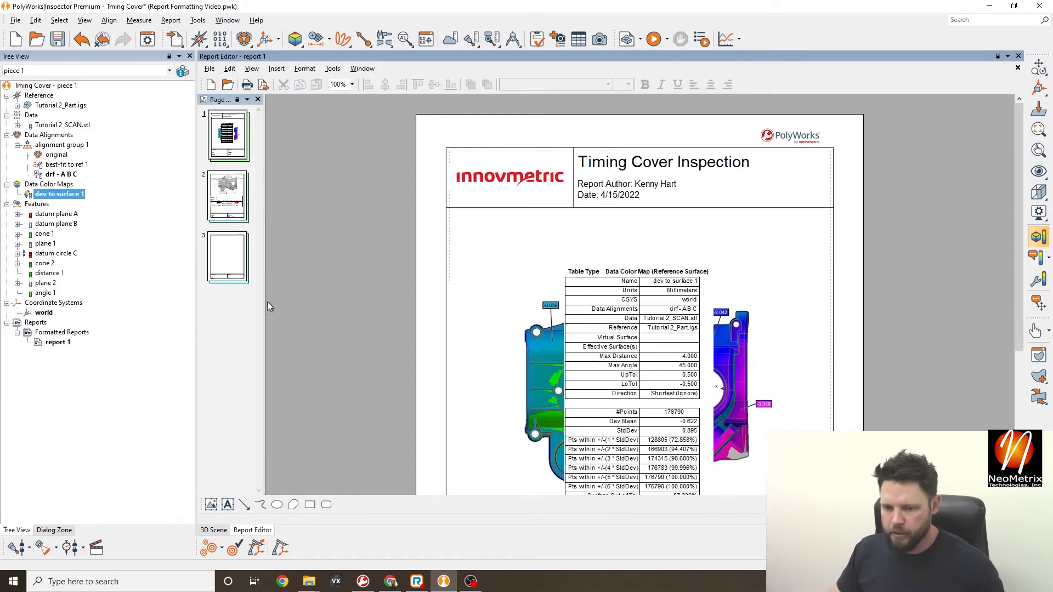
- Delete the empty page 3, then position the colour map image and statistics table on page 1
click(228, 270)
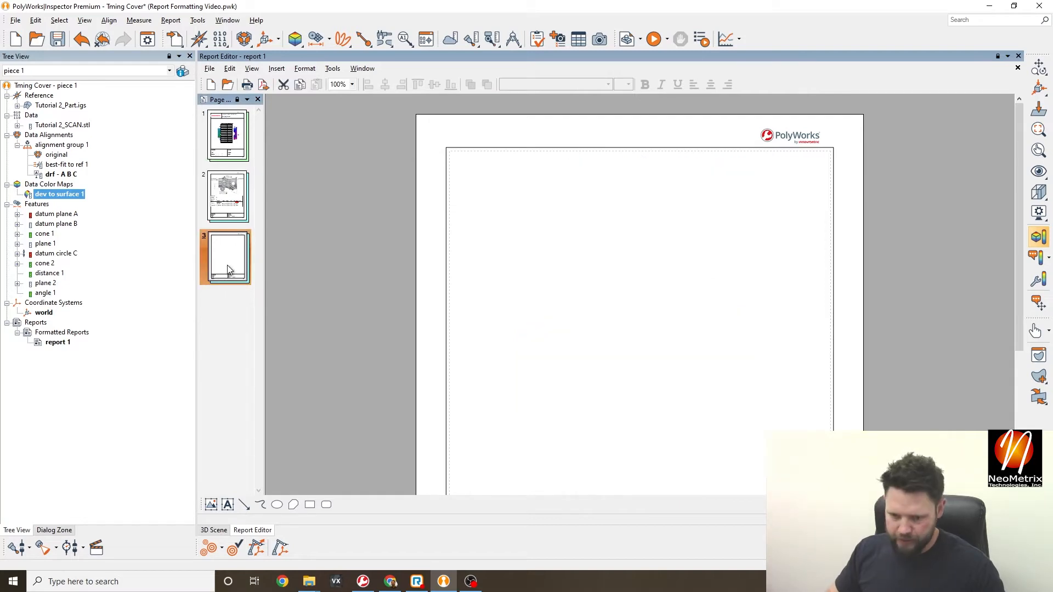
key(Delete)
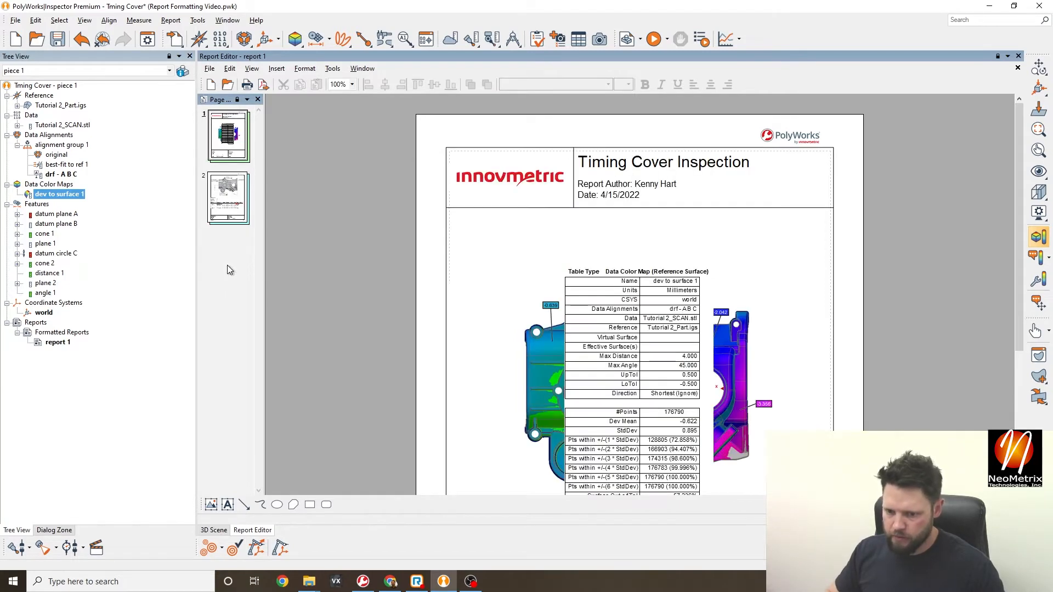
scroll(561, 254, down, 3)
click(804, 246)
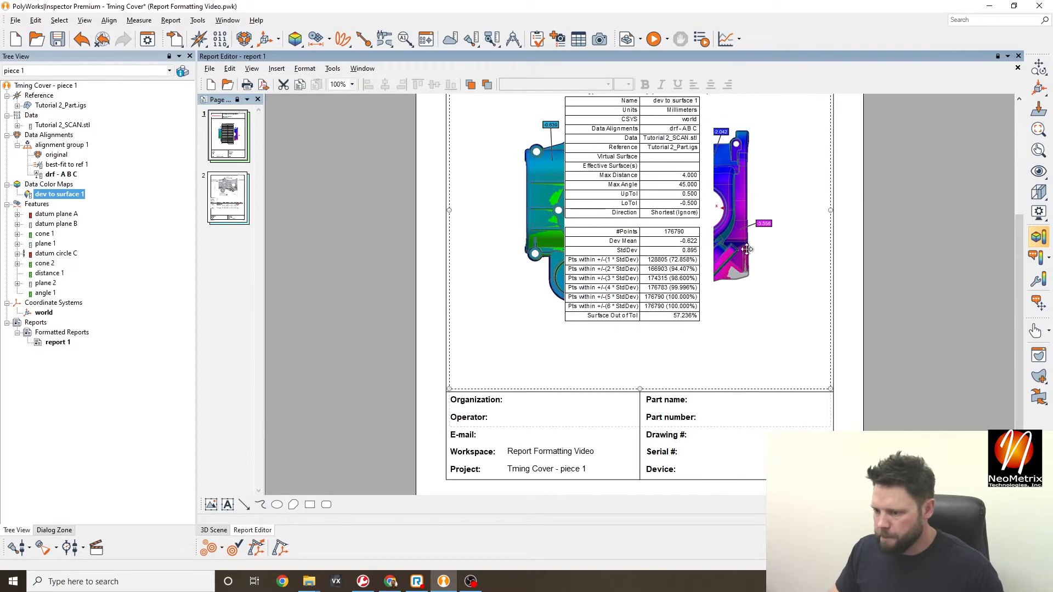
scroll(709, 249, up, 2)
drag(648, 328, 637, 371)
drag(749, 367, 781, 267)
scroll(781, 267, up, 3)
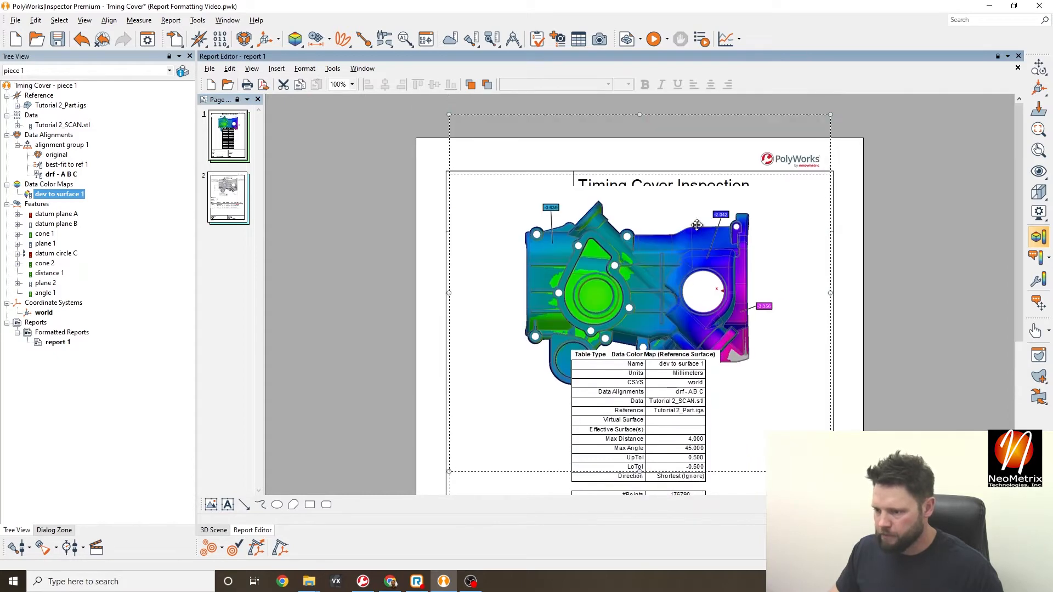
drag(654, 325, 672, 385)
scroll(705, 327, down, 3)
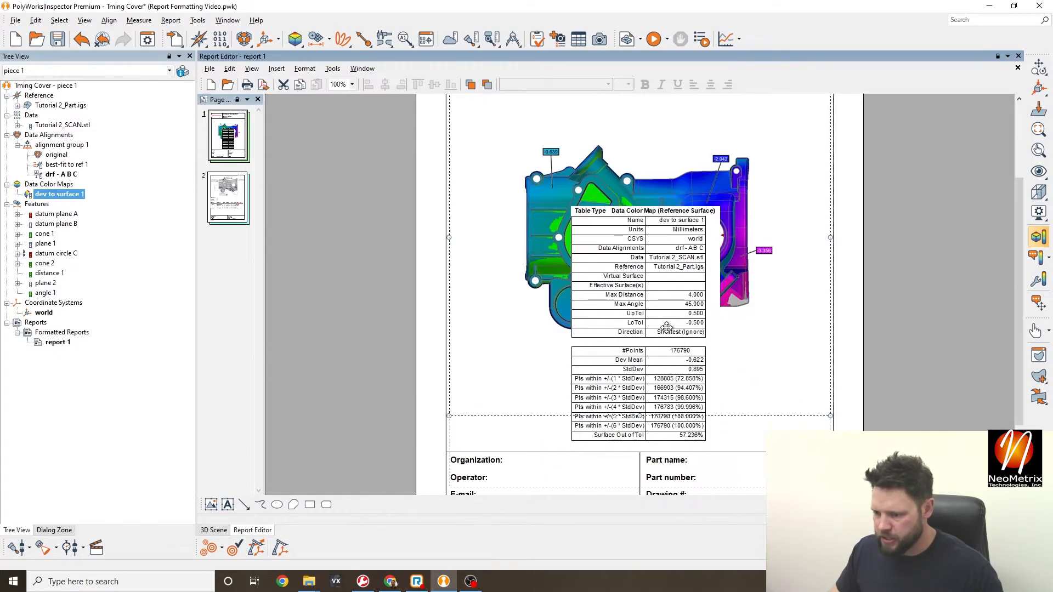
drag(660, 321, 744, 439)
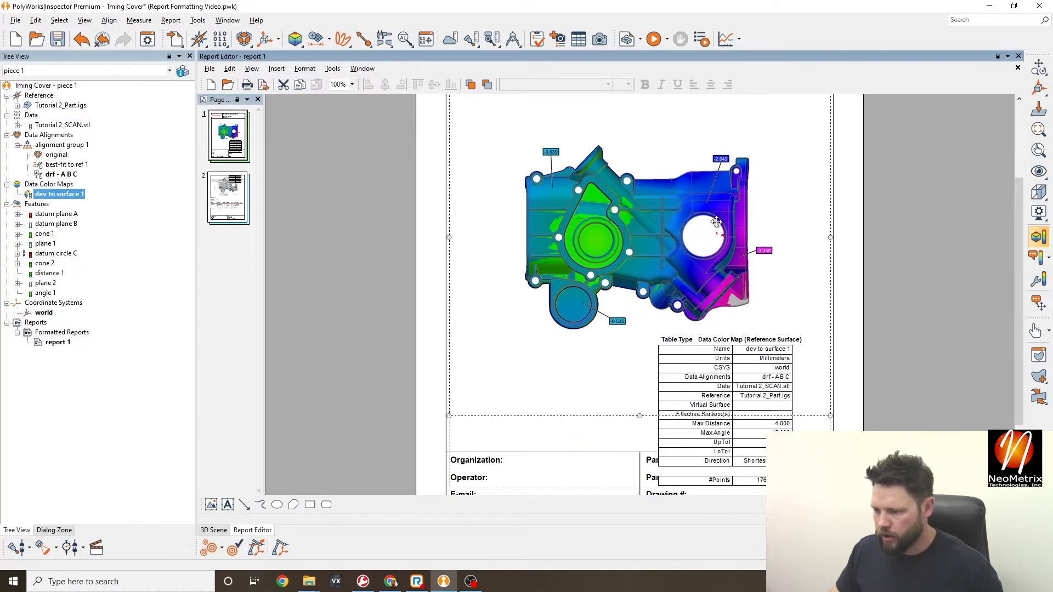
scroll(669, 249, up, 3)
- Crop the colour-map image's top, sides and bottom, then move it up under the title block
right_click(668, 244)
click(696, 252)
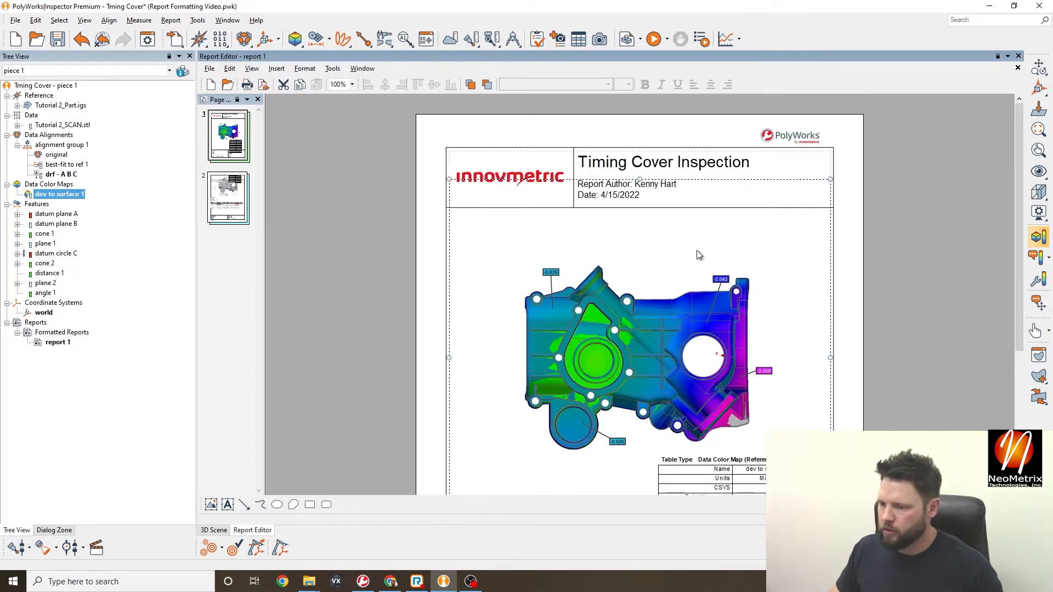
drag(641, 250, 642, 262)
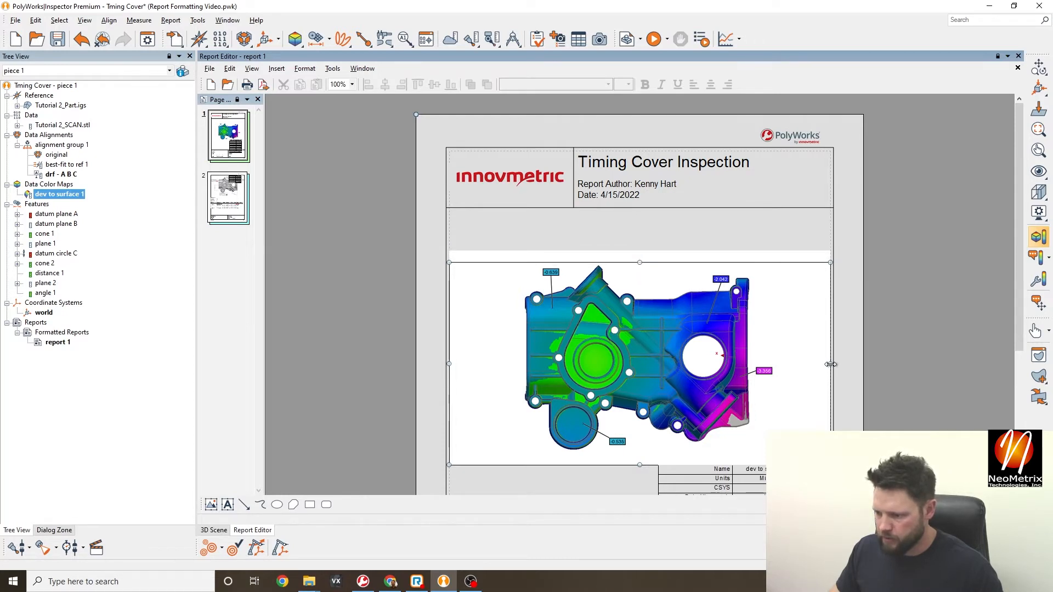
drag(831, 364, 781, 365)
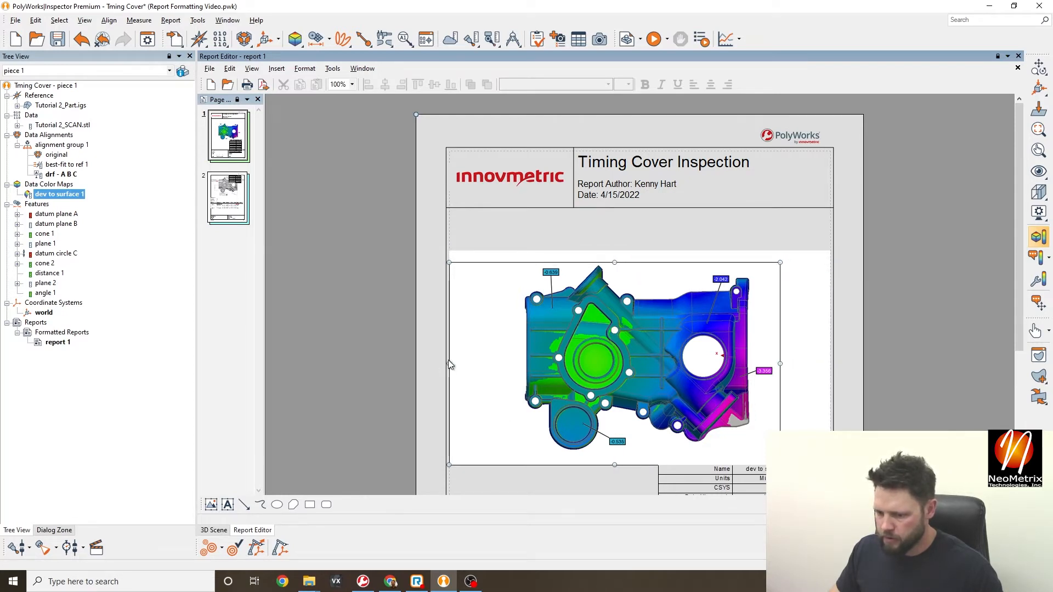
drag(449, 365, 509, 364)
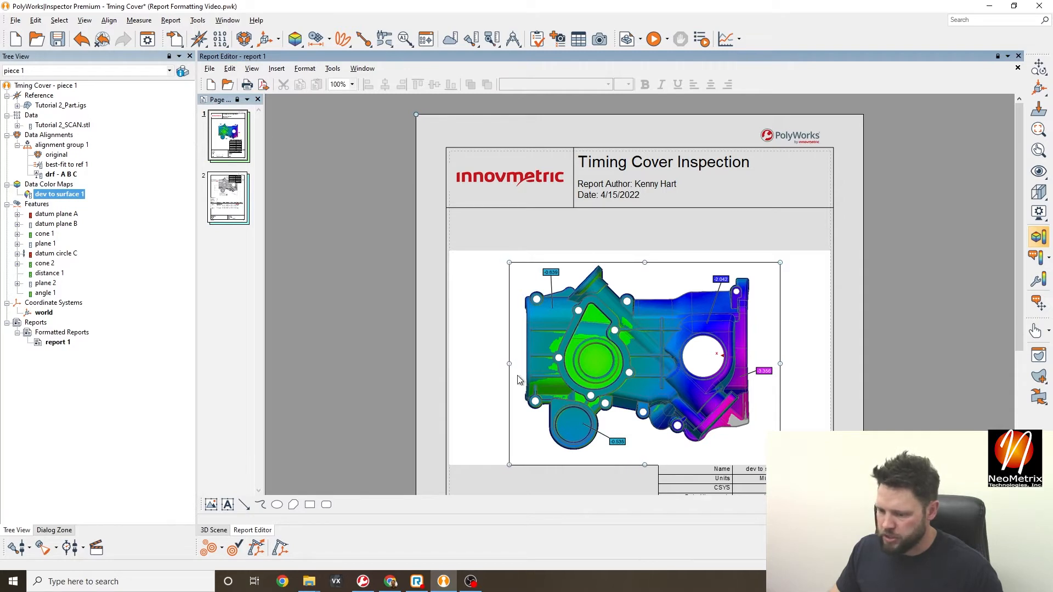
drag(645, 464, 644, 461)
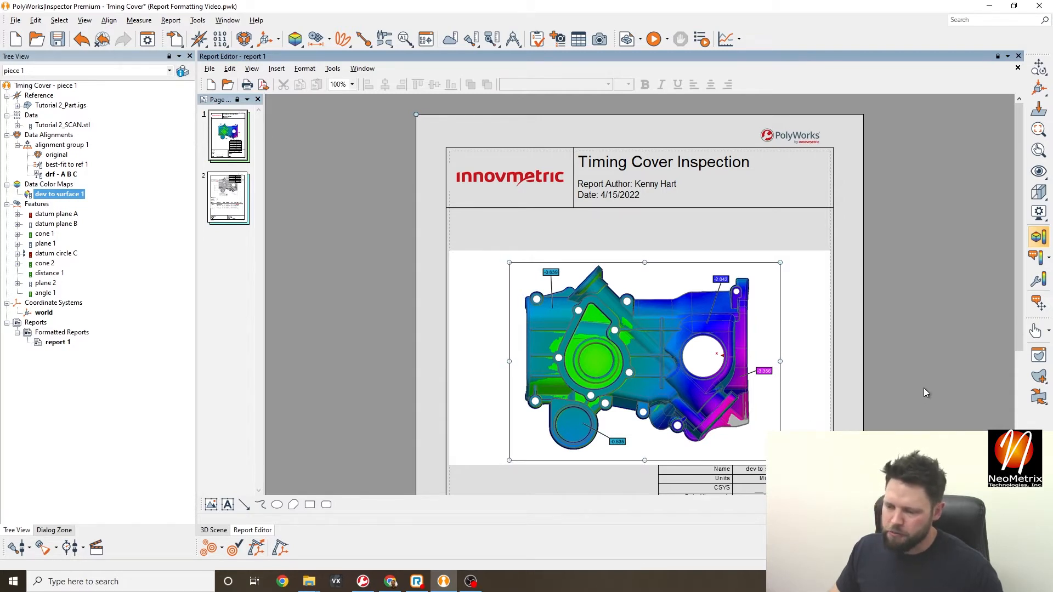
click(925, 392)
drag(609, 357, 611, 307)
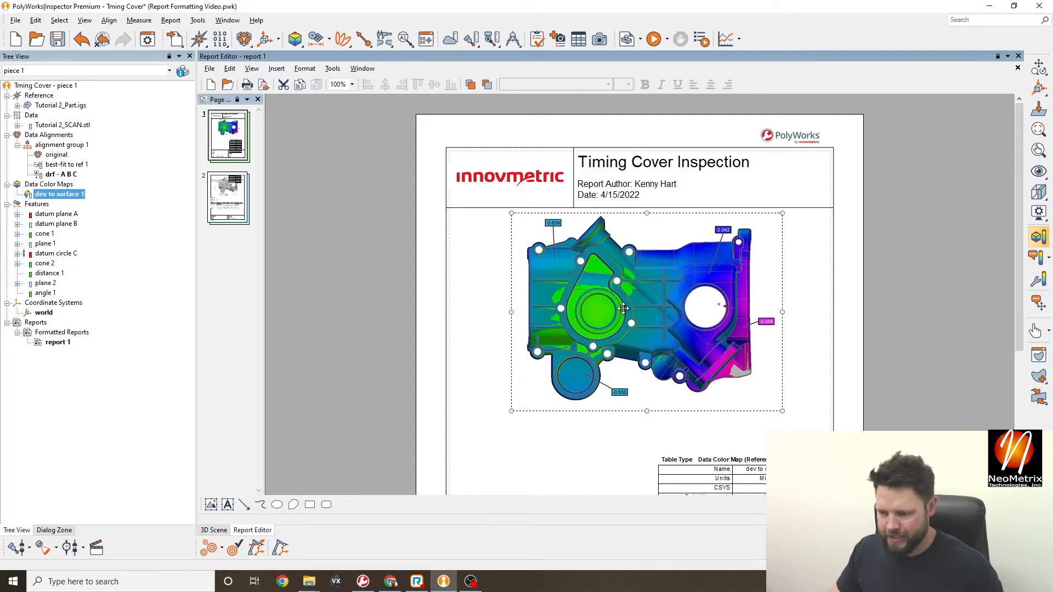
click(873, 327)
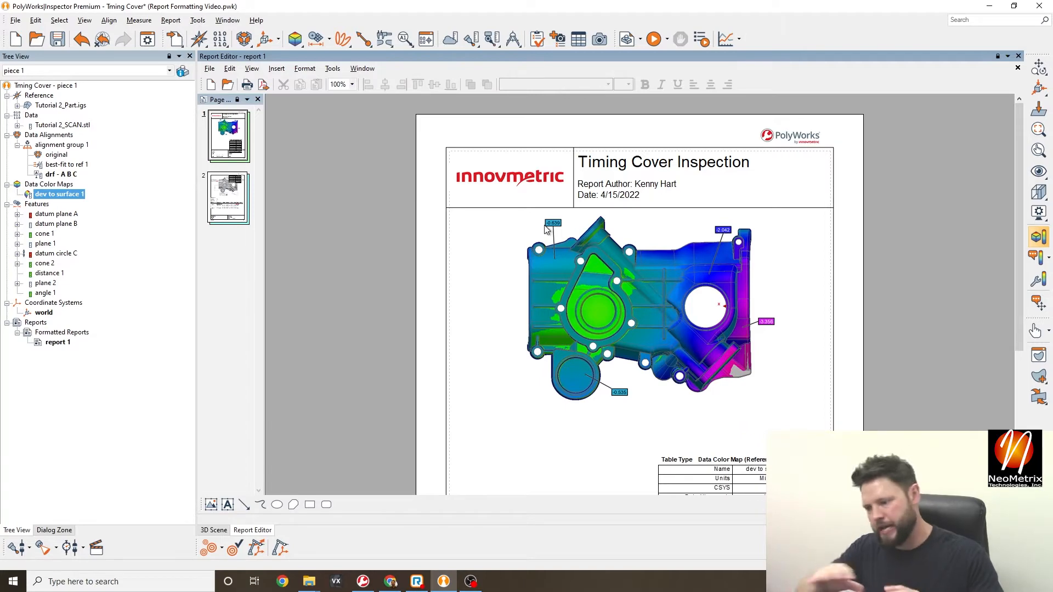
- Move the data table to the image's lower right and enlarge it
scroll(546, 229, down, 5)
scroll(674, 198, up, 3)
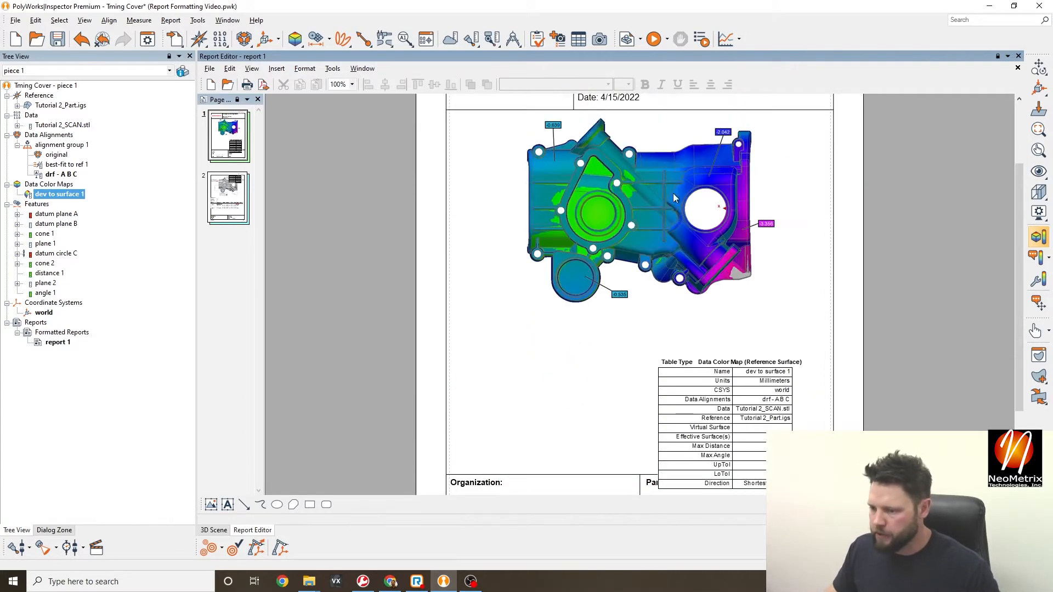
click(675, 197)
drag(765, 417, 716, 247)
drag(705, 296, 718, 367)
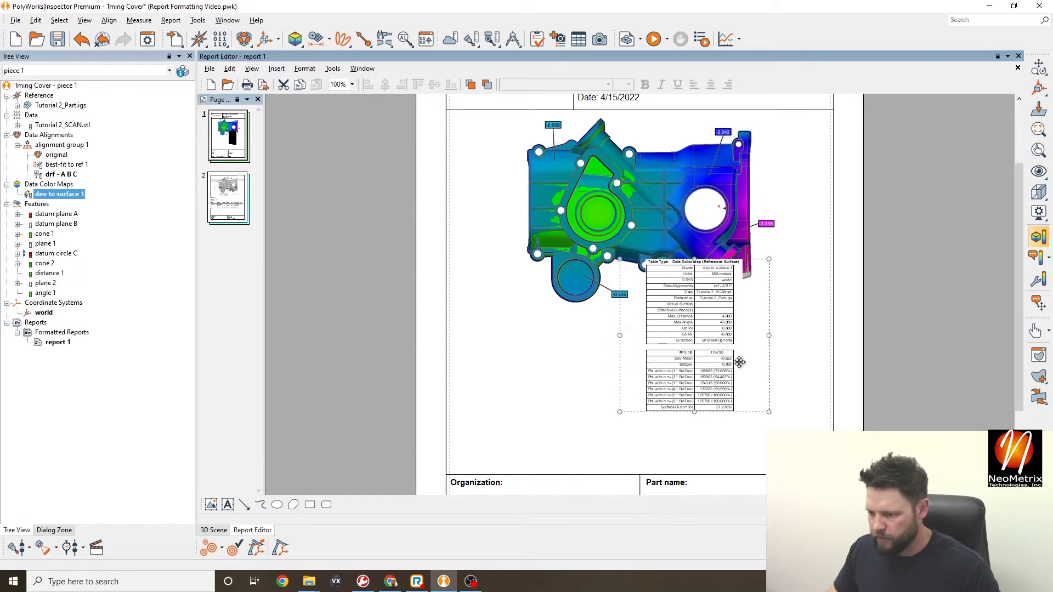
drag(769, 412, 808, 452)
drag(752, 371, 750, 383)
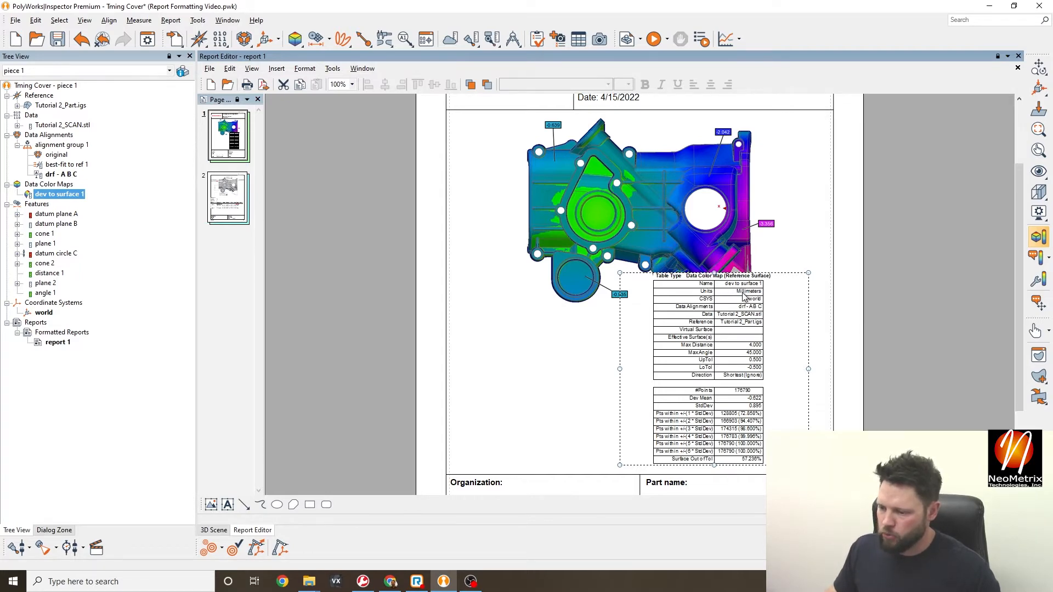
- Open the colour-map table editor and ignore the Reference Virtual Surface and Effective Surface(s) rows
right_click(743, 294)
click(781, 300)
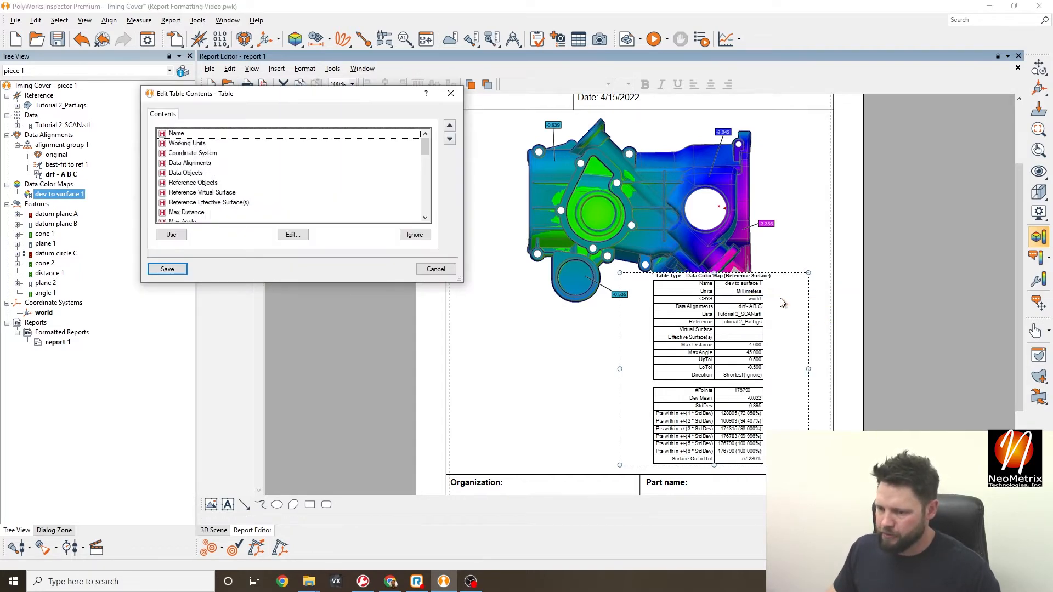
scroll(245, 182, down, 1)
scroll(200, 171, up, 1)
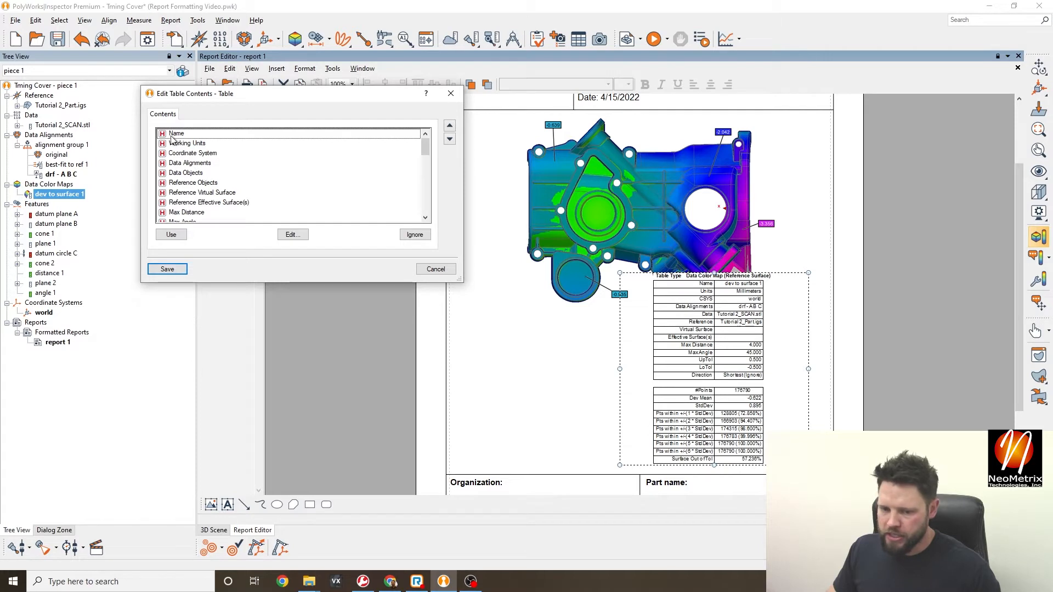
scroll(176, 165, down, 1)
click(176, 166)
scroll(179, 198, down, 3)
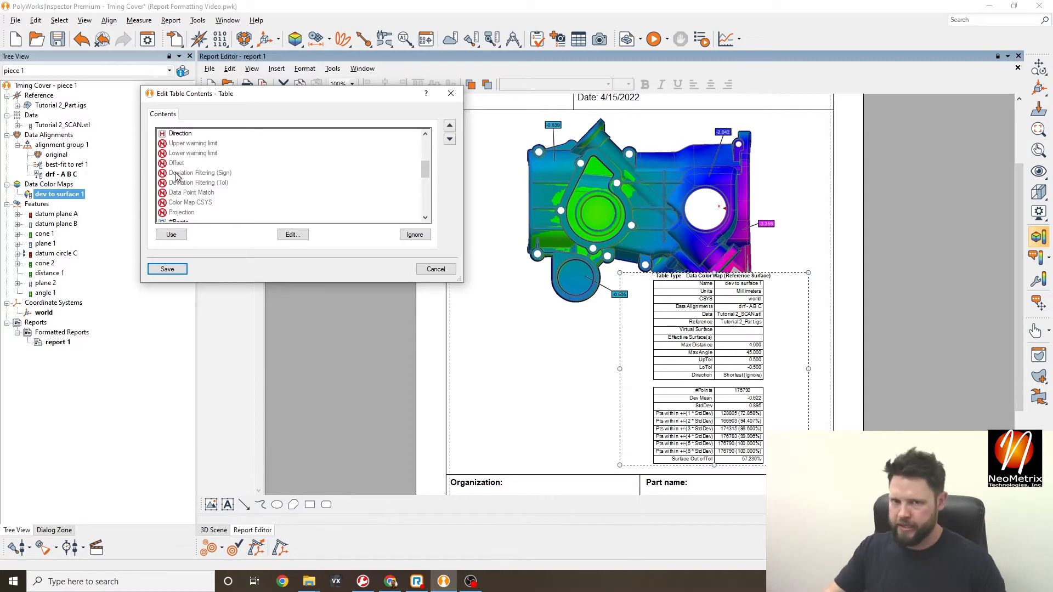
scroll(174, 176, up, 3)
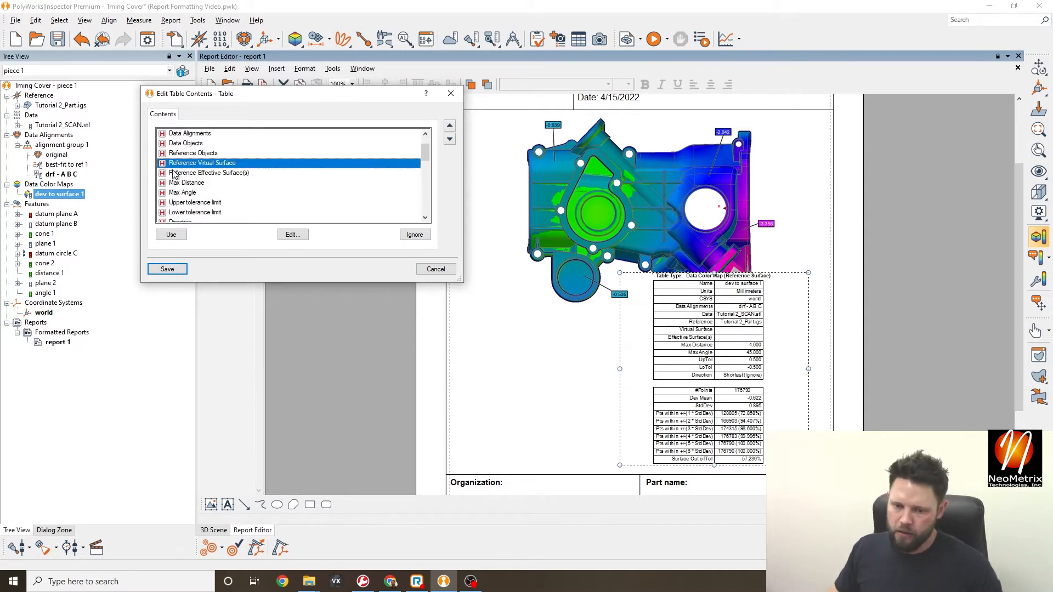
scroll(175, 178, down, 7)
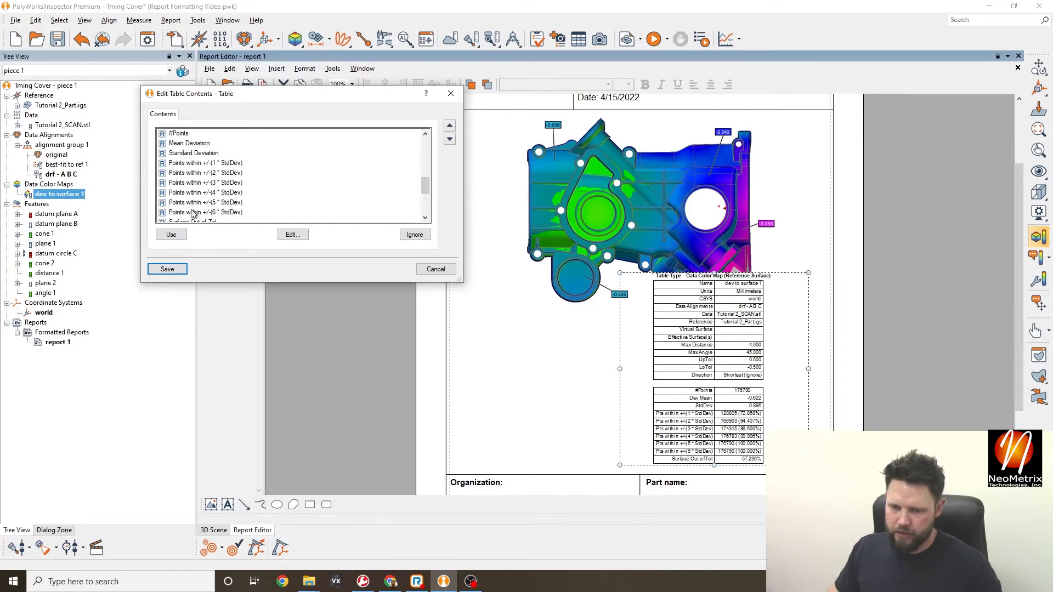
scroll(191, 213, up, 5)
scroll(190, 163, down, 5)
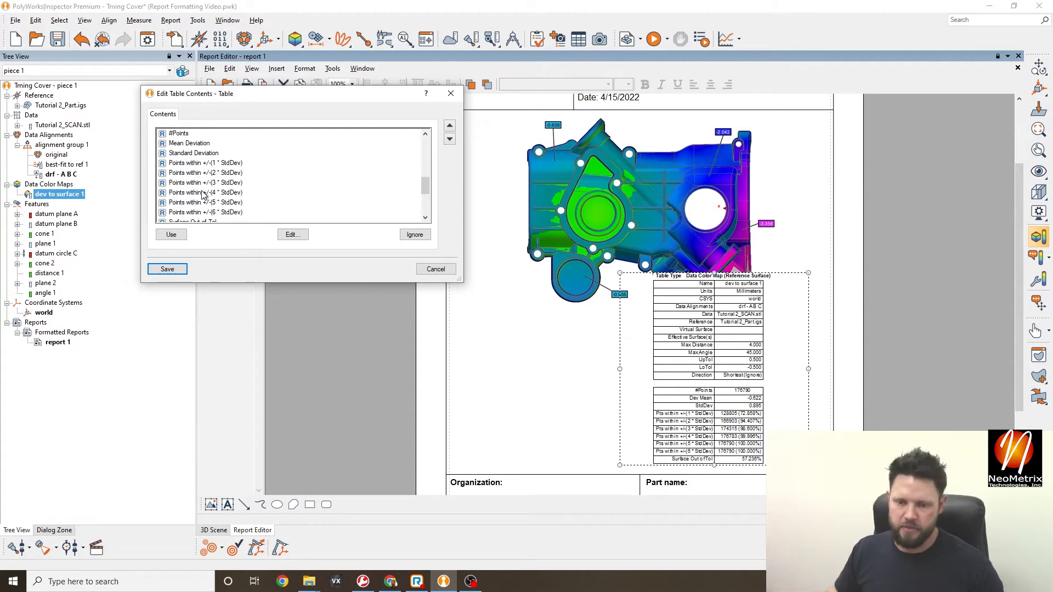
scroll(204, 195, up, 1)
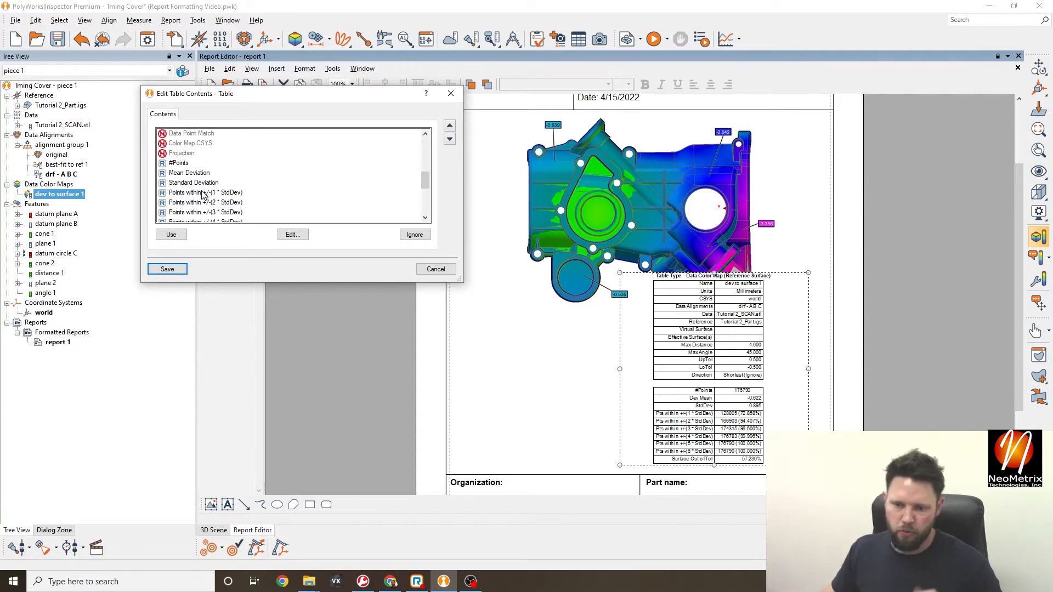
scroll(204, 195, up, 4)
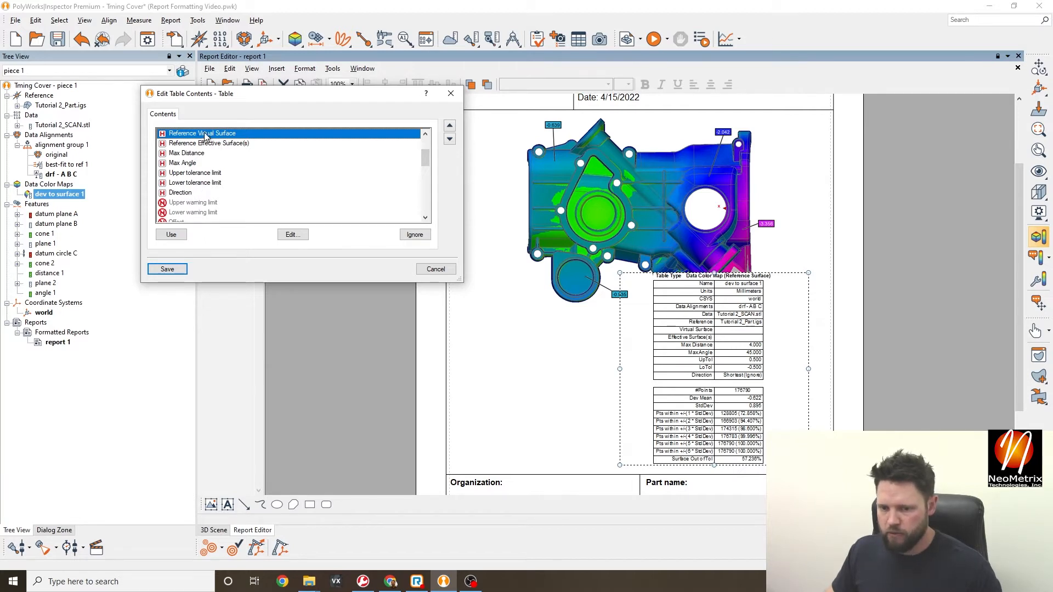
click(415, 235)
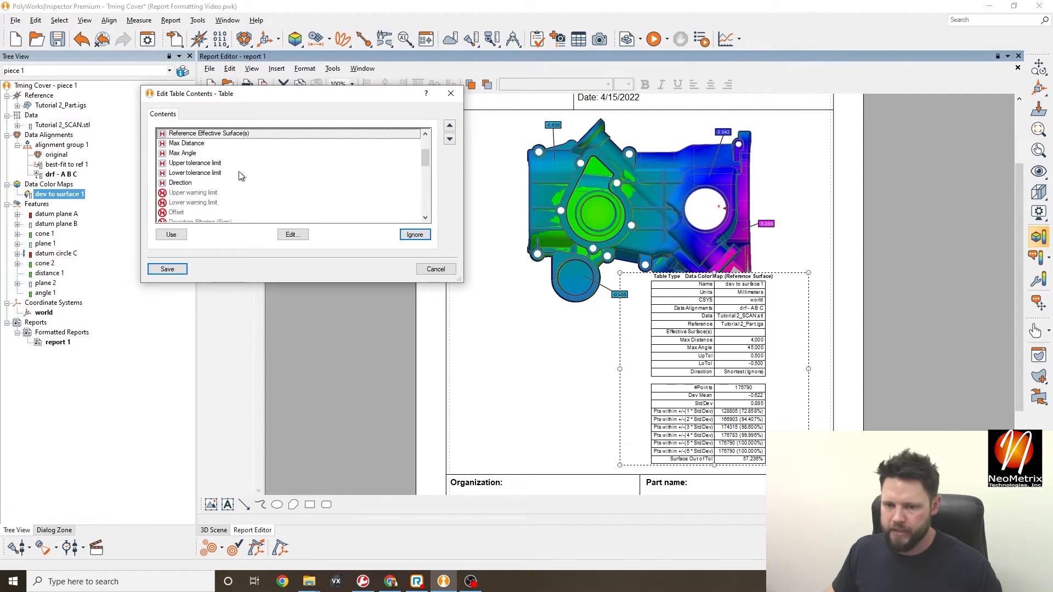
click(417, 234)
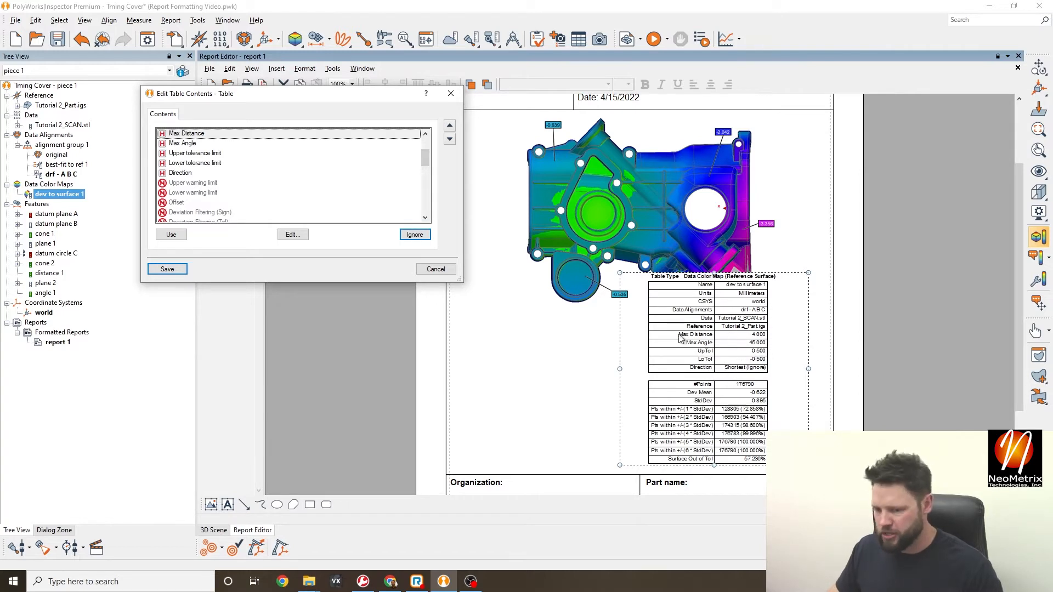
- Ignore the #Points row as well and save the table changes
scroll(329, 184, down, 5)
scroll(261, 197, up, 2)
click(178, 163)
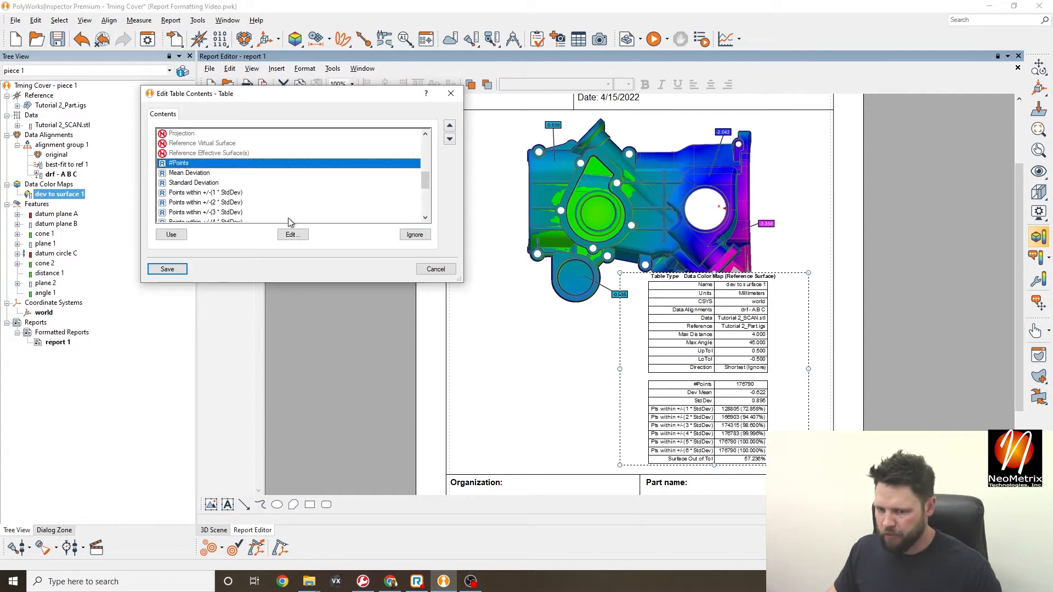
click(421, 240)
click(436, 269)
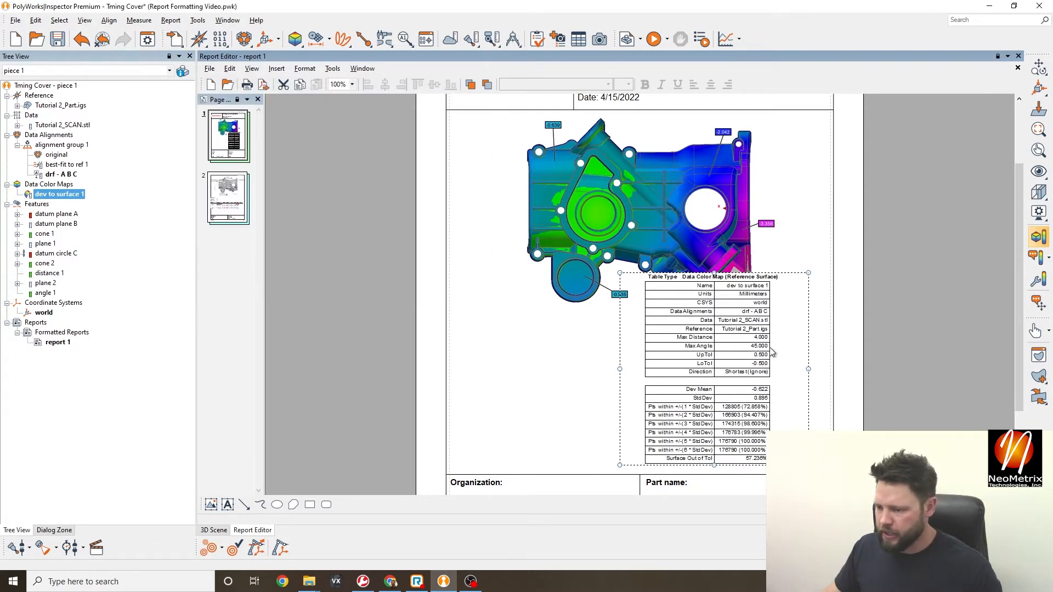
- Centre the statistics table under the colour map, shrink the image, then switch to page 2
drag(719, 356, 653, 362)
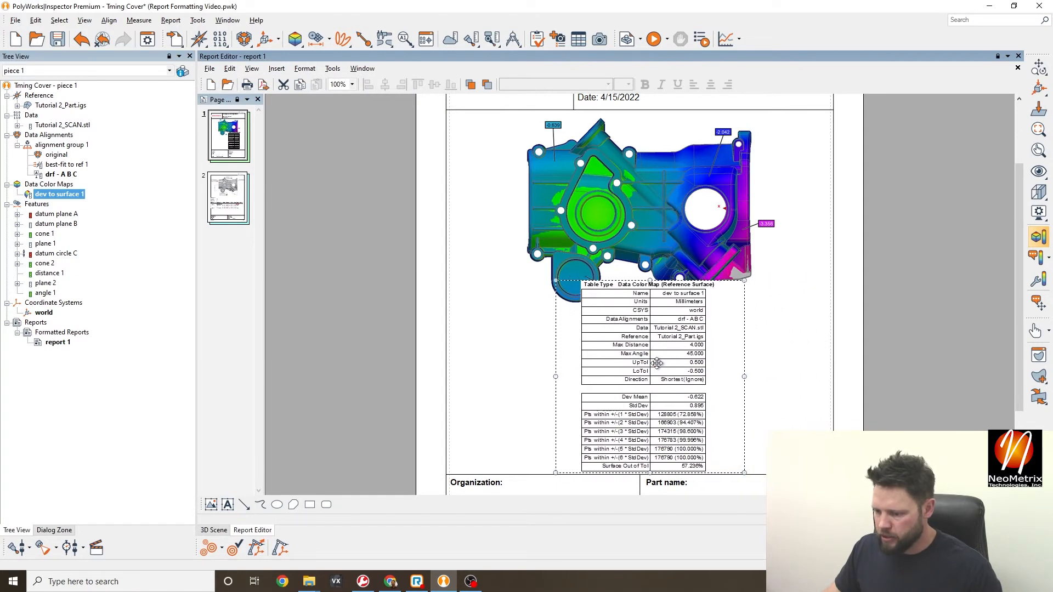
click(725, 222)
drag(780, 313, 761, 285)
click(741, 338)
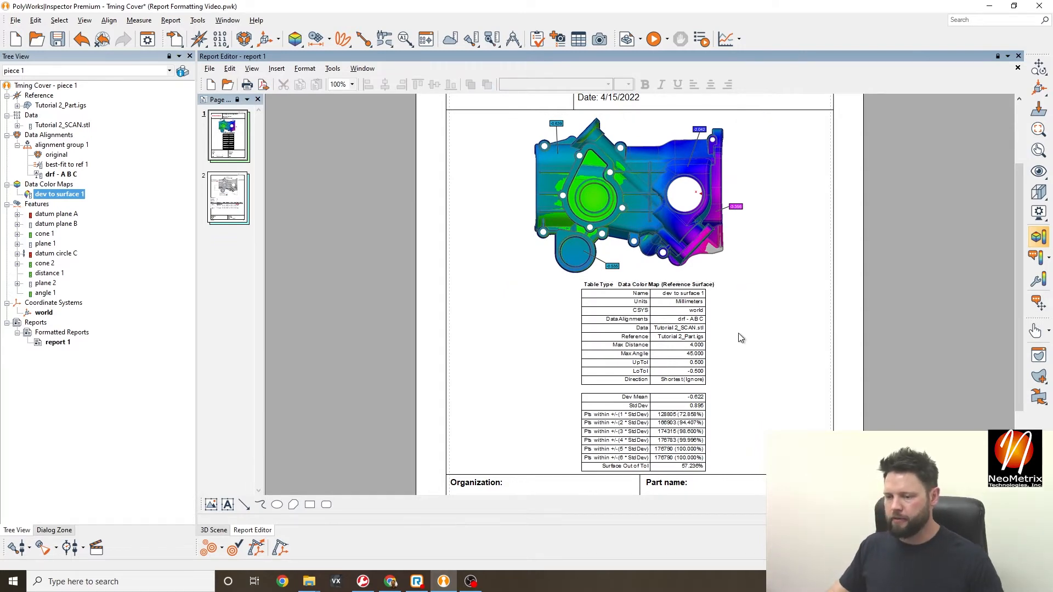
scroll(739, 338, up, 3)
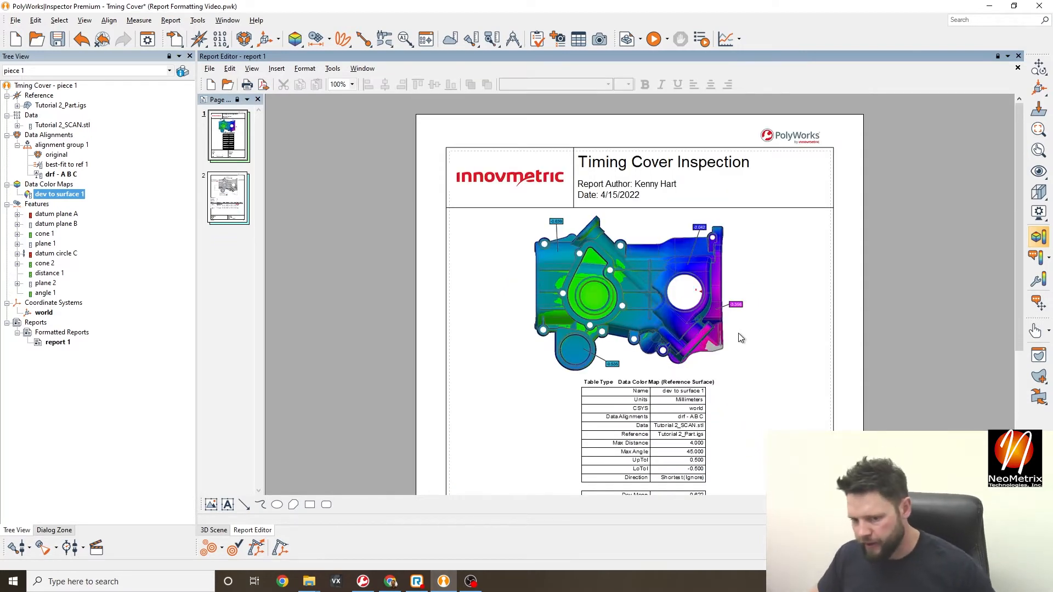
click(229, 190)
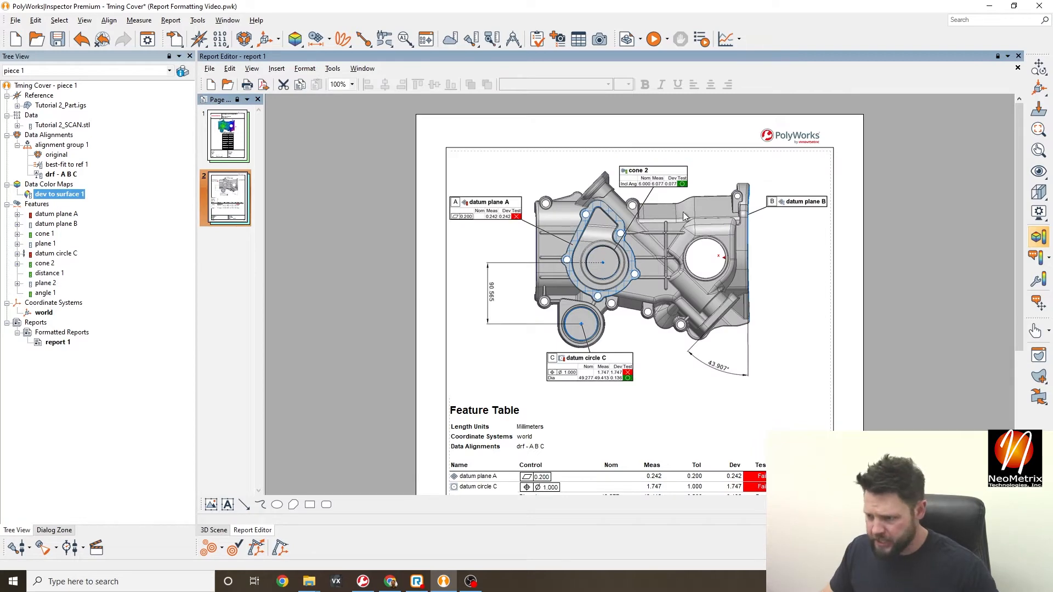
- Open the page 2 Feature Table via Edit Data and move the Edit Table dialog aside
scroll(674, 233, down, 4)
click(694, 341)
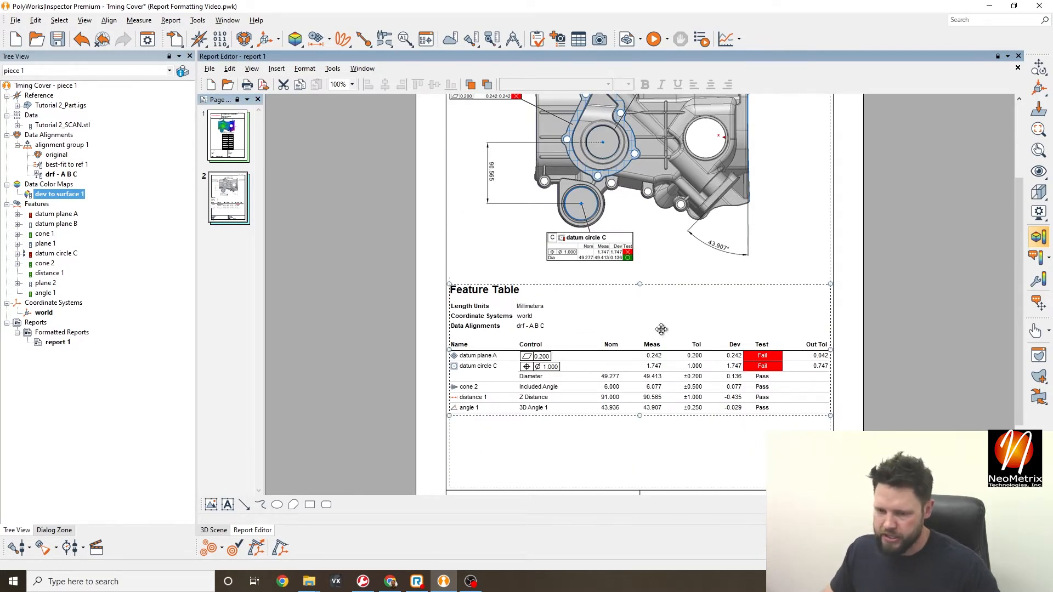
right_click(582, 300)
click(617, 312)
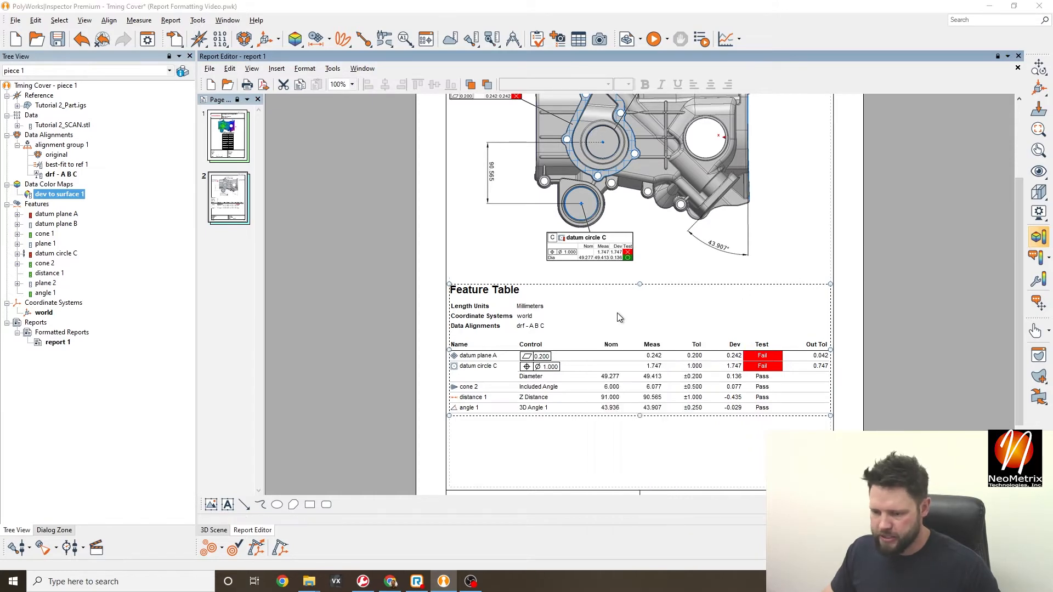
drag(449, 66, 551, 86)
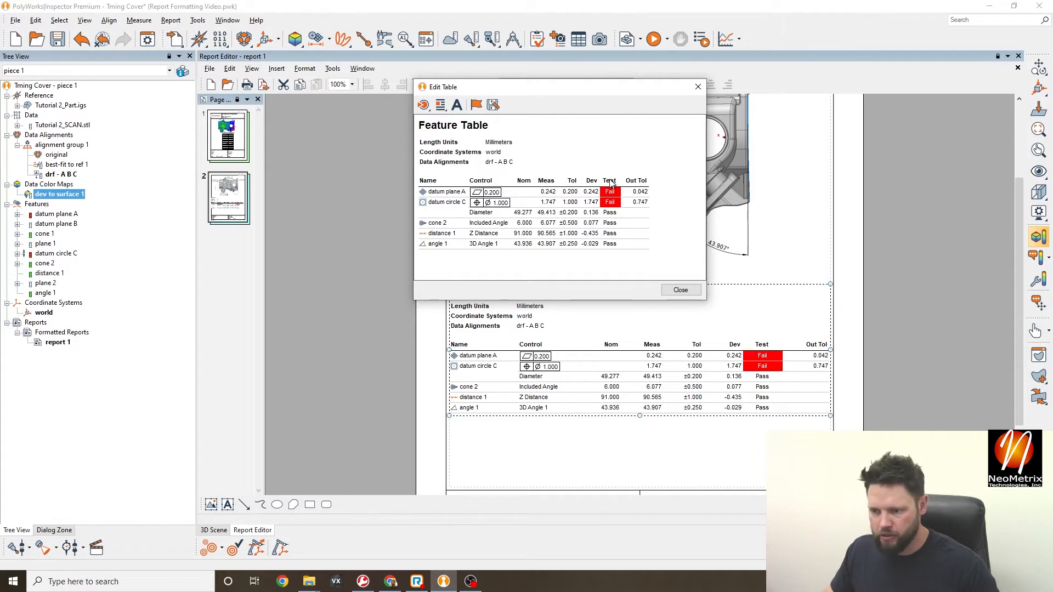
- Drag the Test column out of the Feature Table to remove it
mouse_move(610, 181)
mouse_down()
mouse_move(620, 142)
mouse_move(612, 192)
mouse_move(609, 184)
mouse_up()
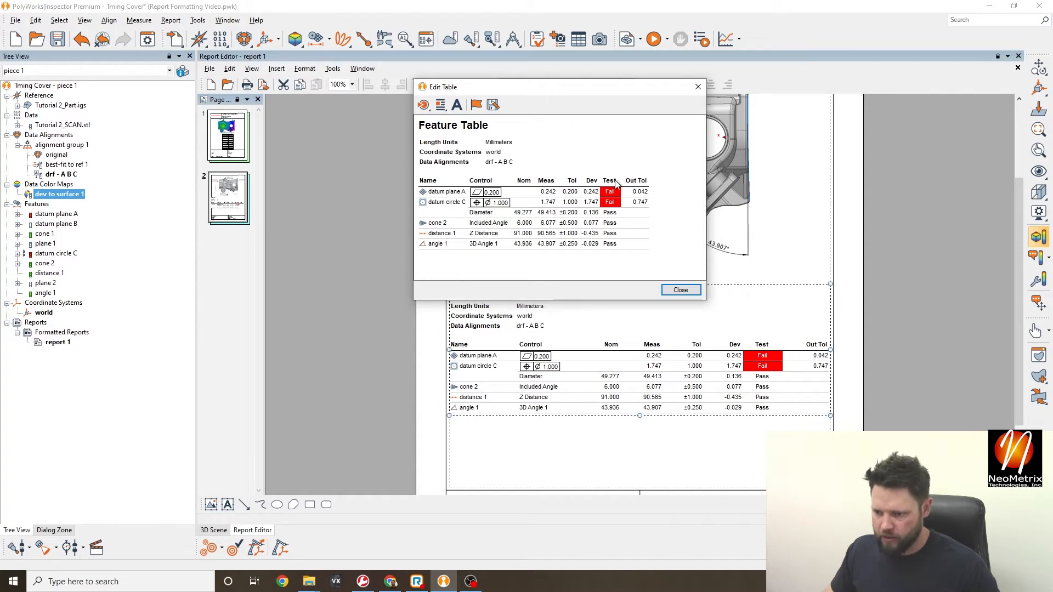
drag(612, 182, 609, 239)
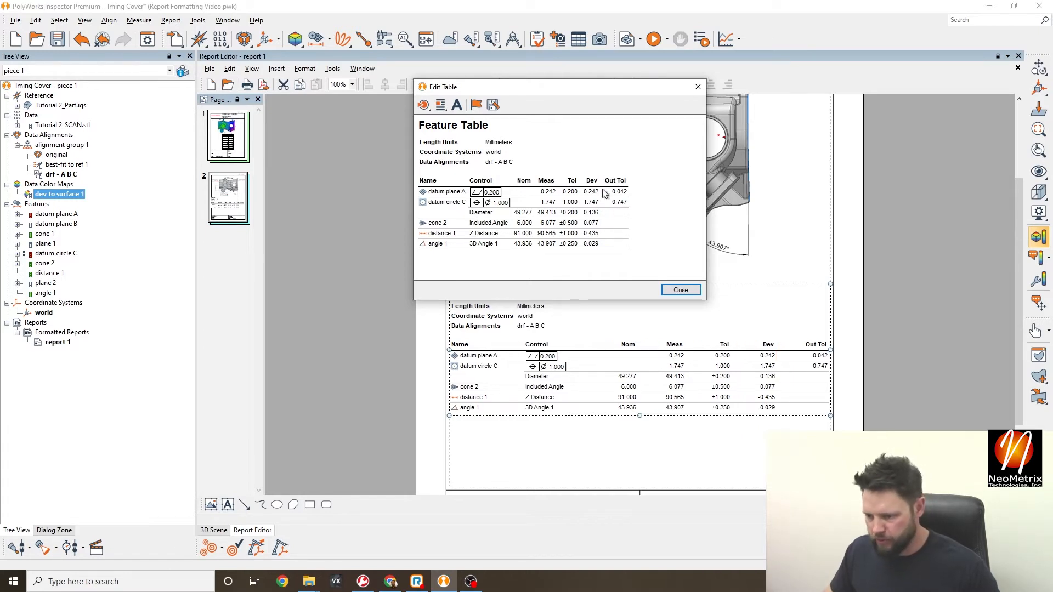
click(441, 105)
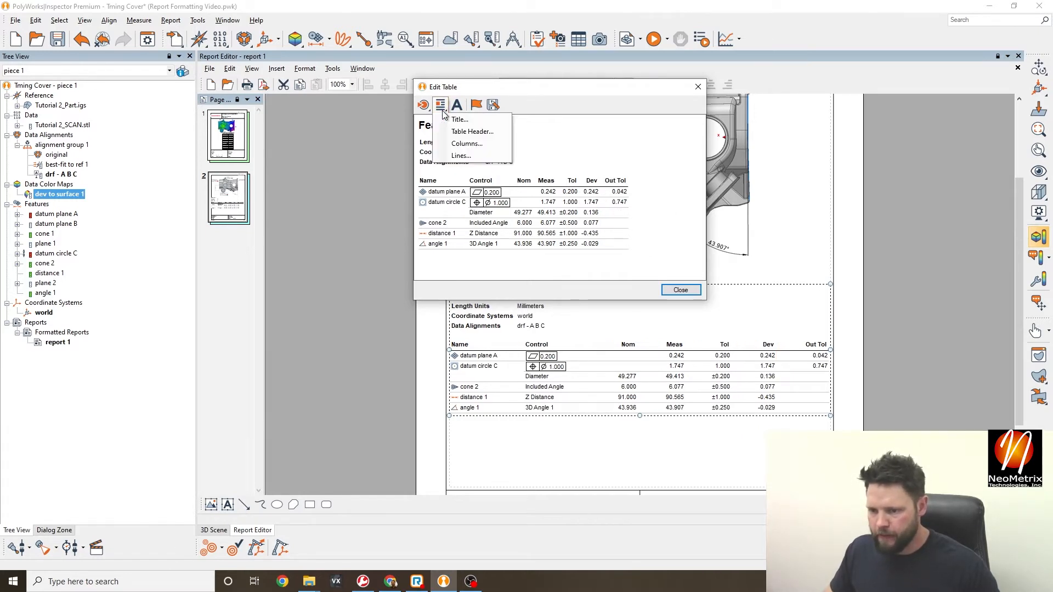
click(584, 108)
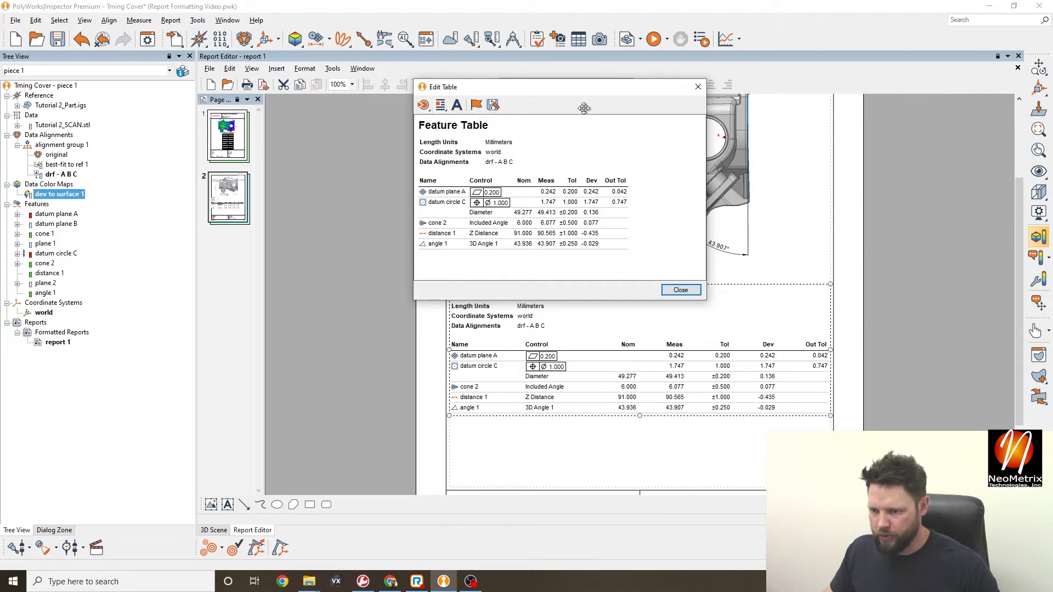
- Dismiss the table editing options and close the table editor
right_click(611, 159)
click(625, 147)
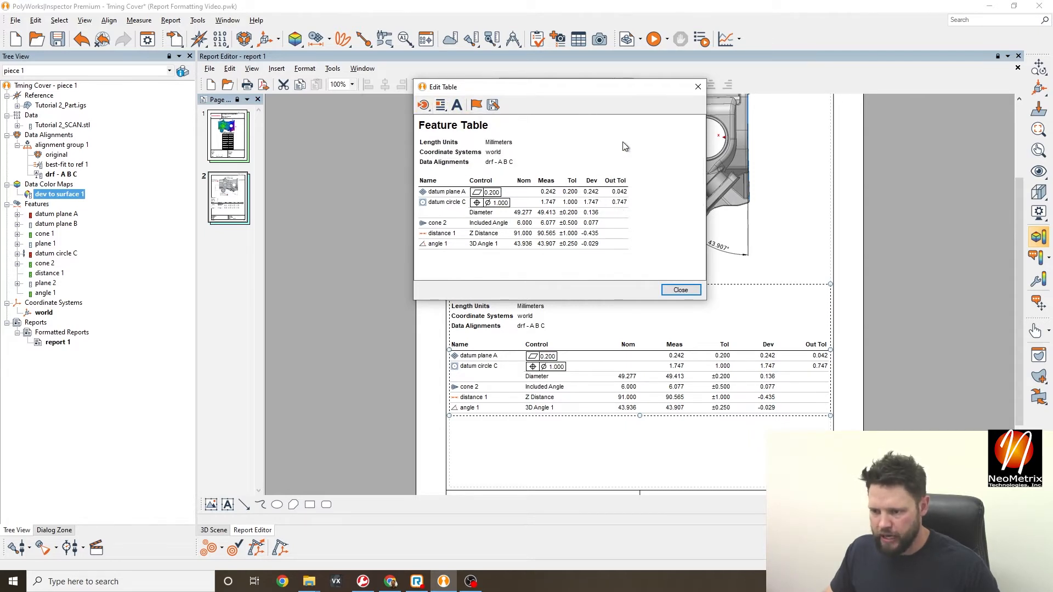
click(681, 290)
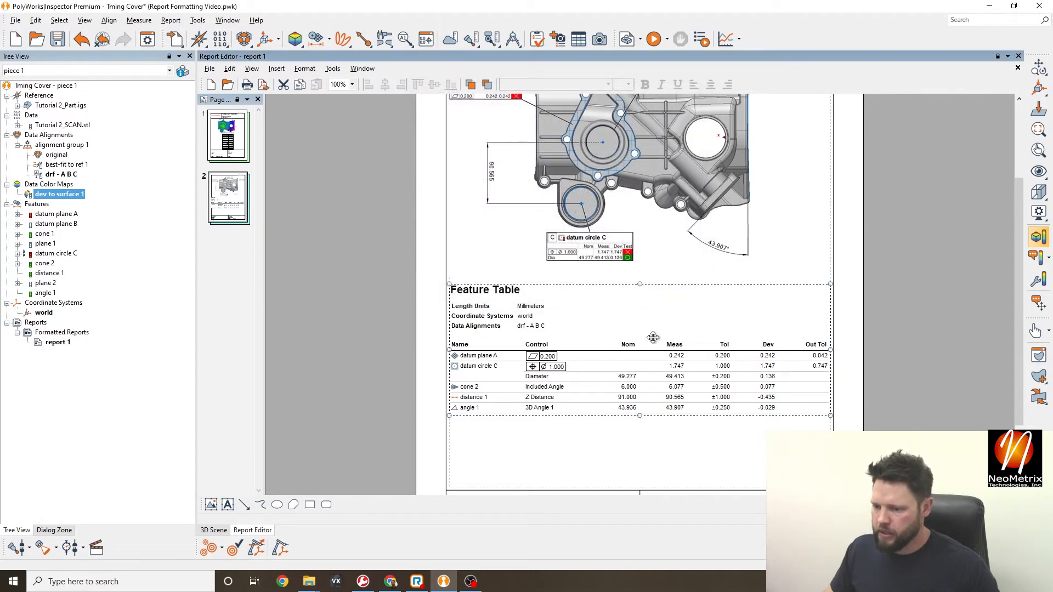
- Display report page 1 and inspect the innovmetric logo in its header
scroll(653, 337, down, 1)
scroll(744, 319, up, 1)
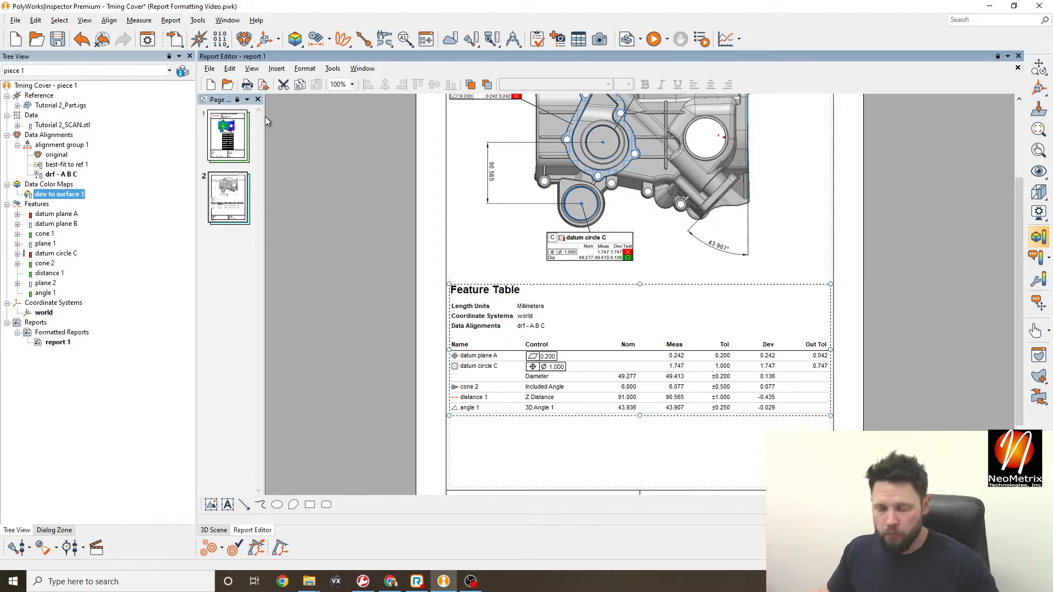
scroll(384, 164, up, 2)
click(227, 134)
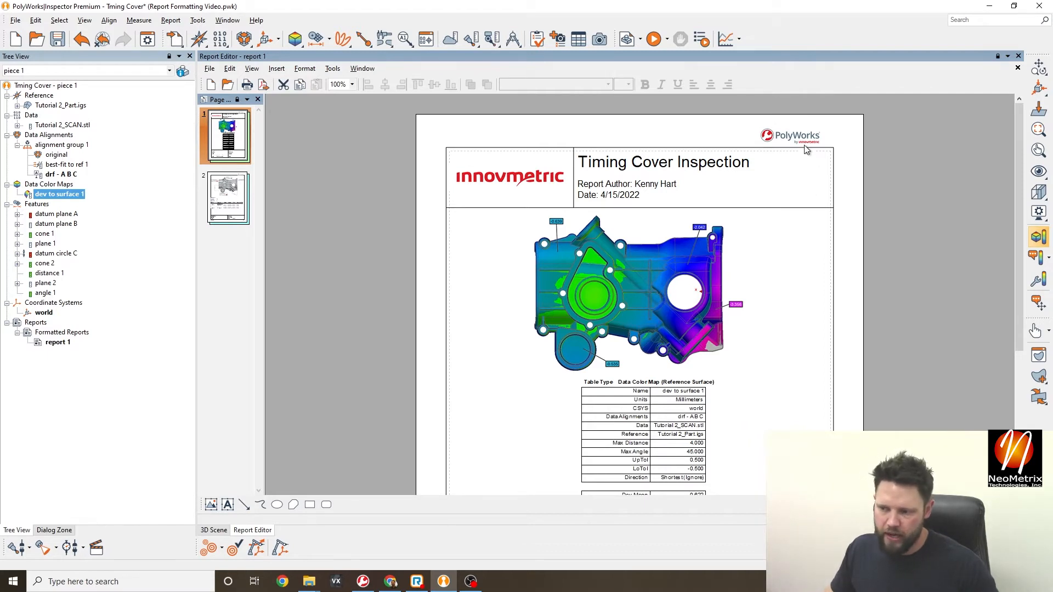
click(575, 174)
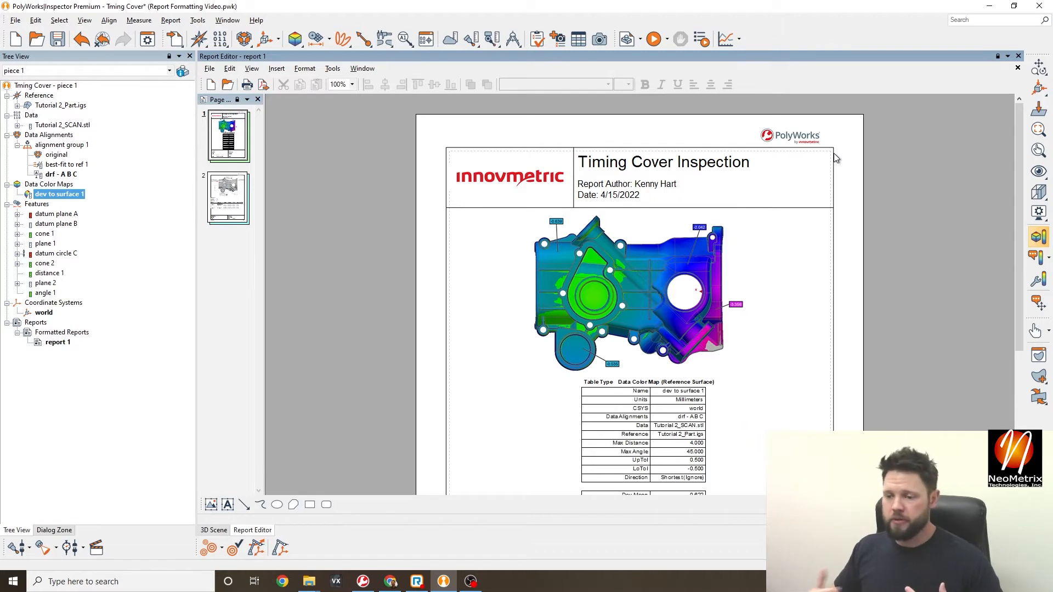
click(518, 173)
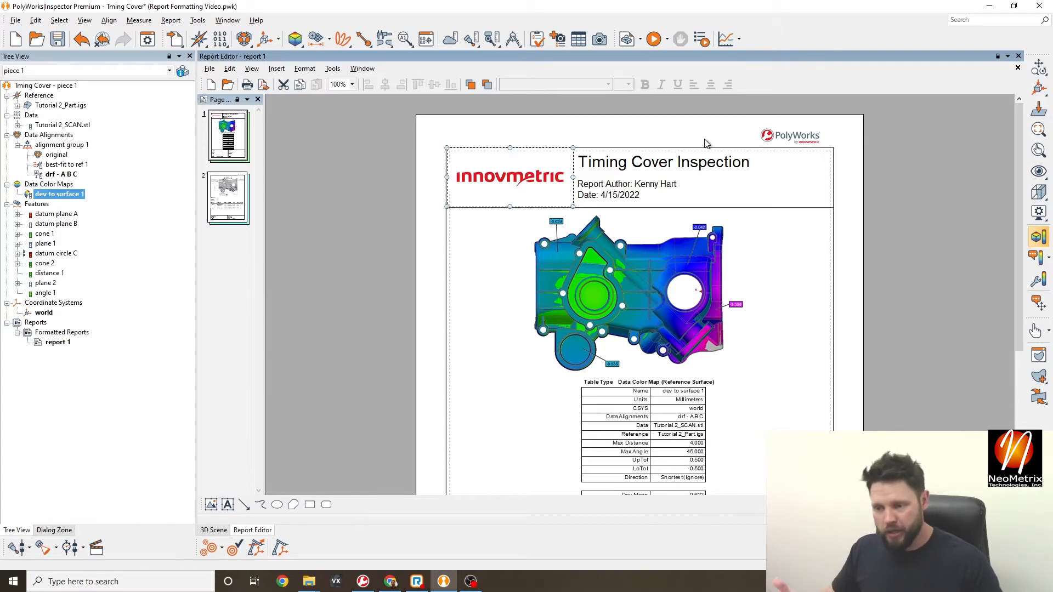
click(421, 137)
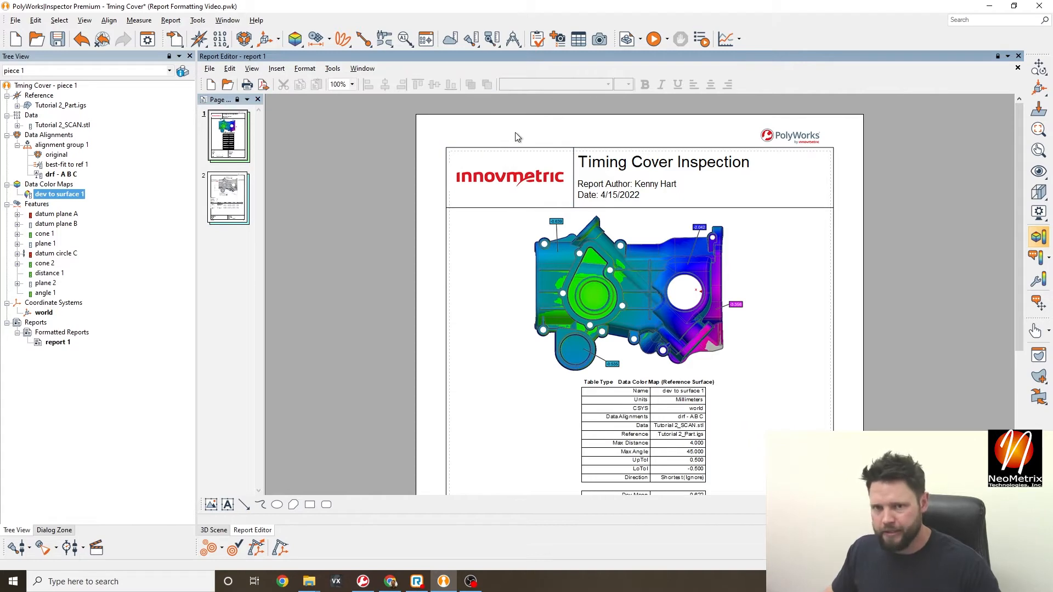
scroll(628, 245, down, 3)
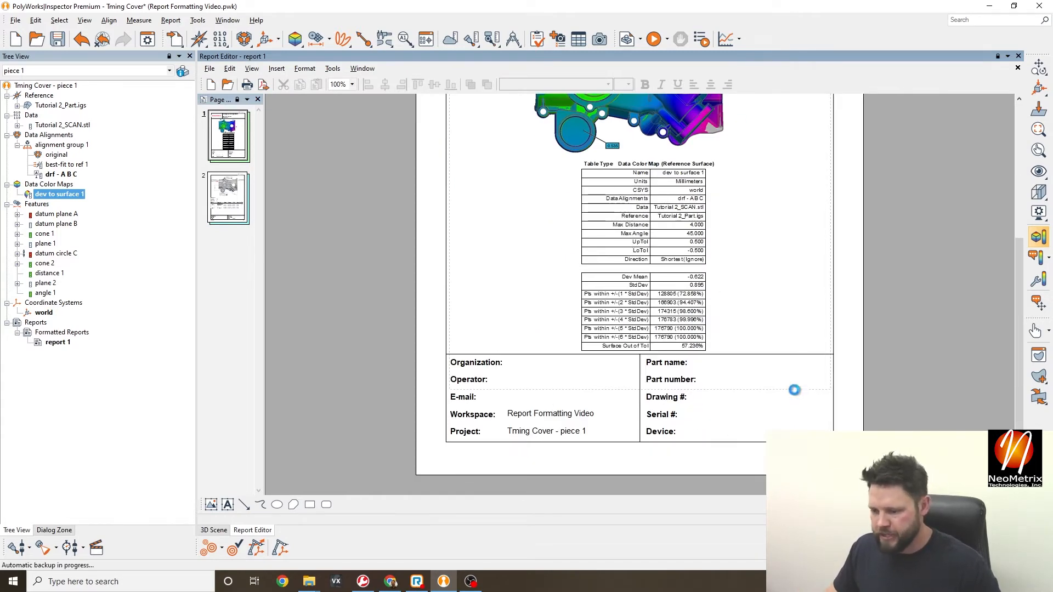
double_click(751, 379)
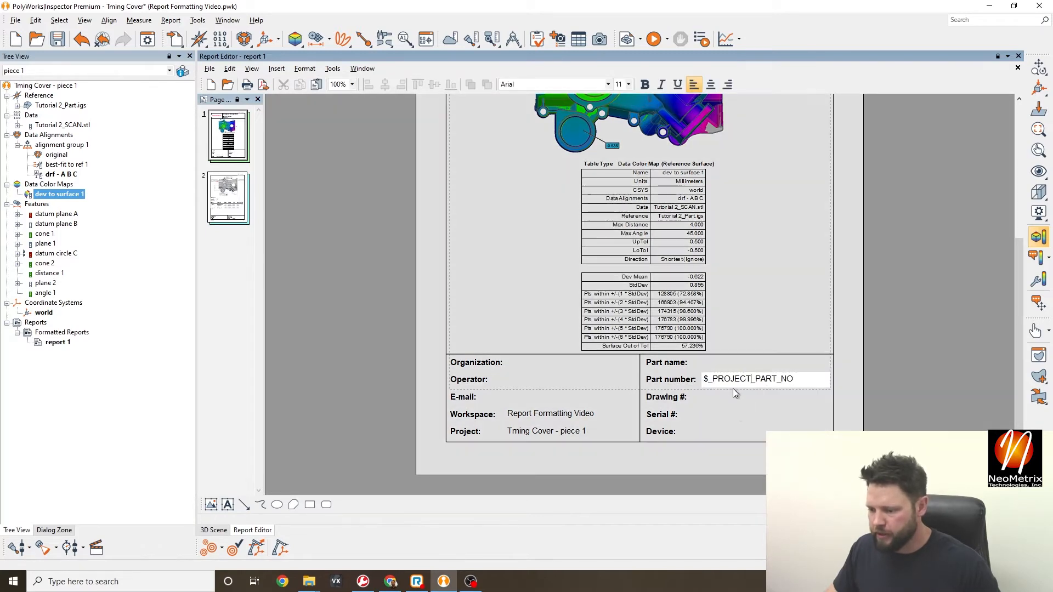
click(670, 382)
double_click(684, 368)
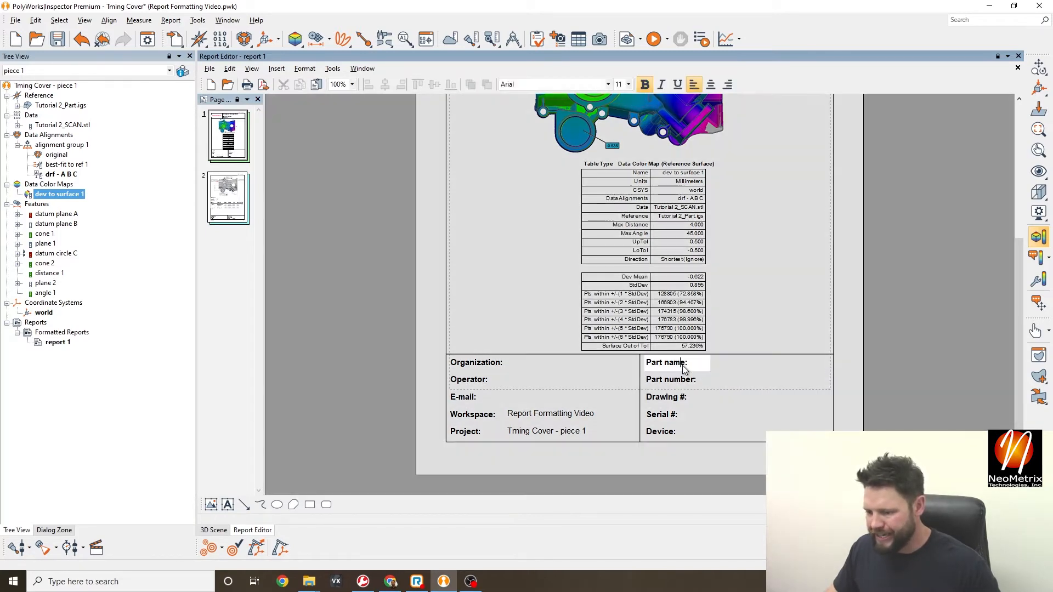
drag(696, 366, 636, 367)
click(796, 400)
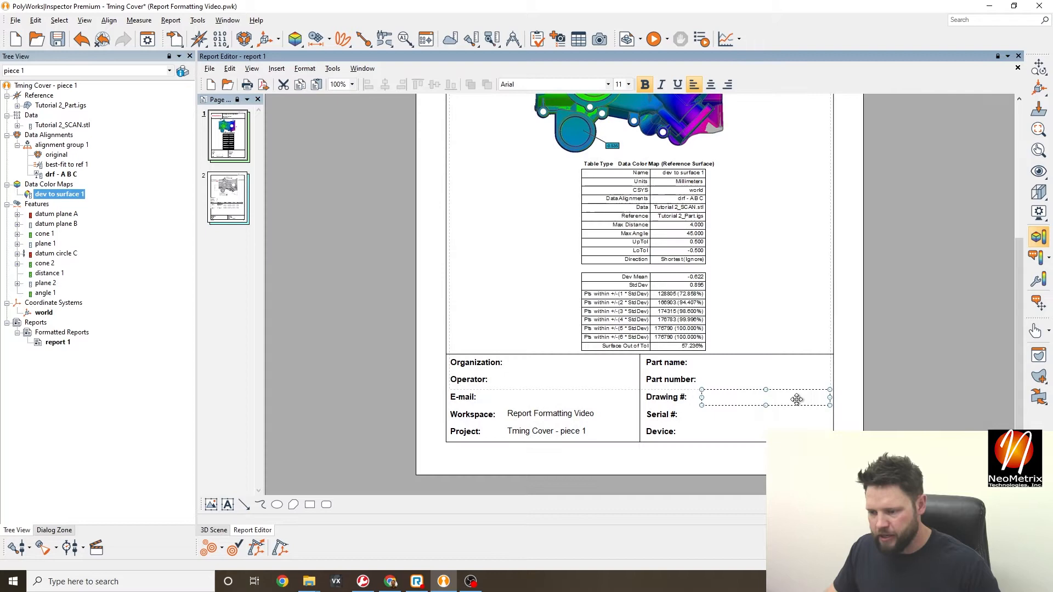
double_click(743, 364)
click(767, 394)
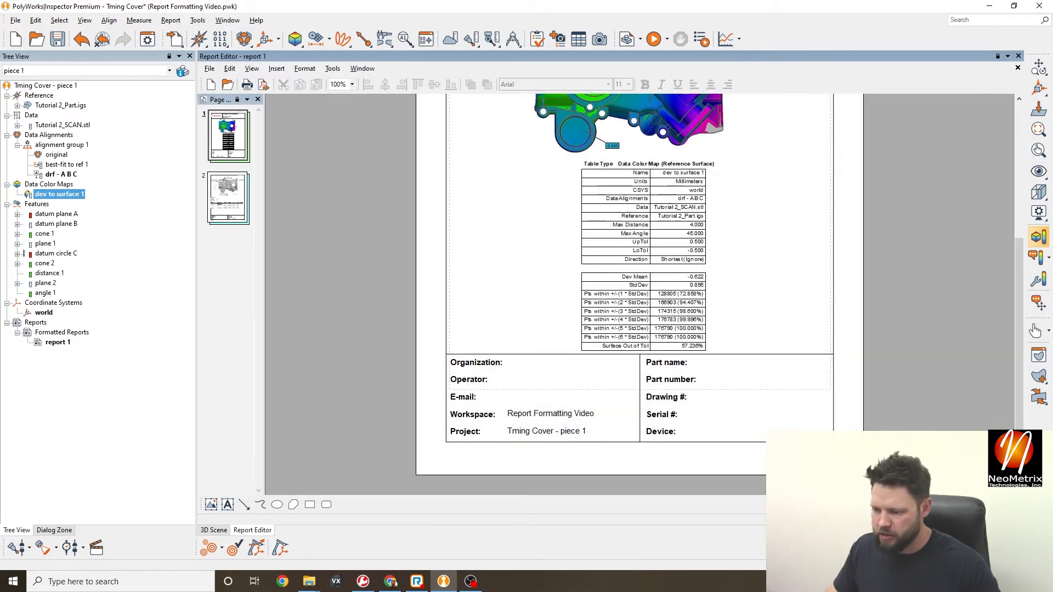
scroll(782, 350, up, 3)
scroll(784, 354, up, 3)
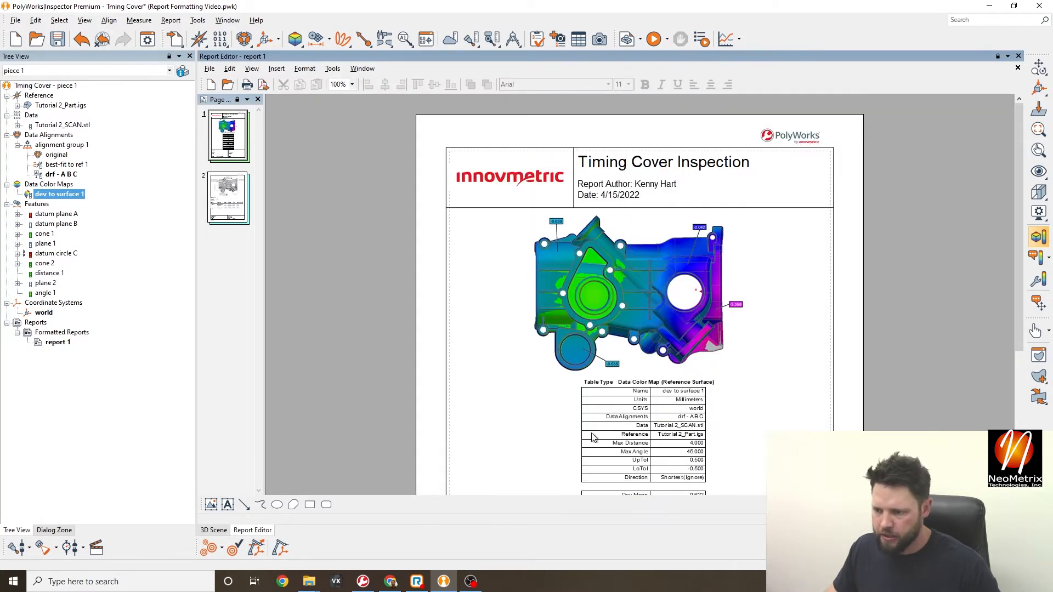
scroll(784, 353, down, 3)
scroll(680, 360, up, 1)
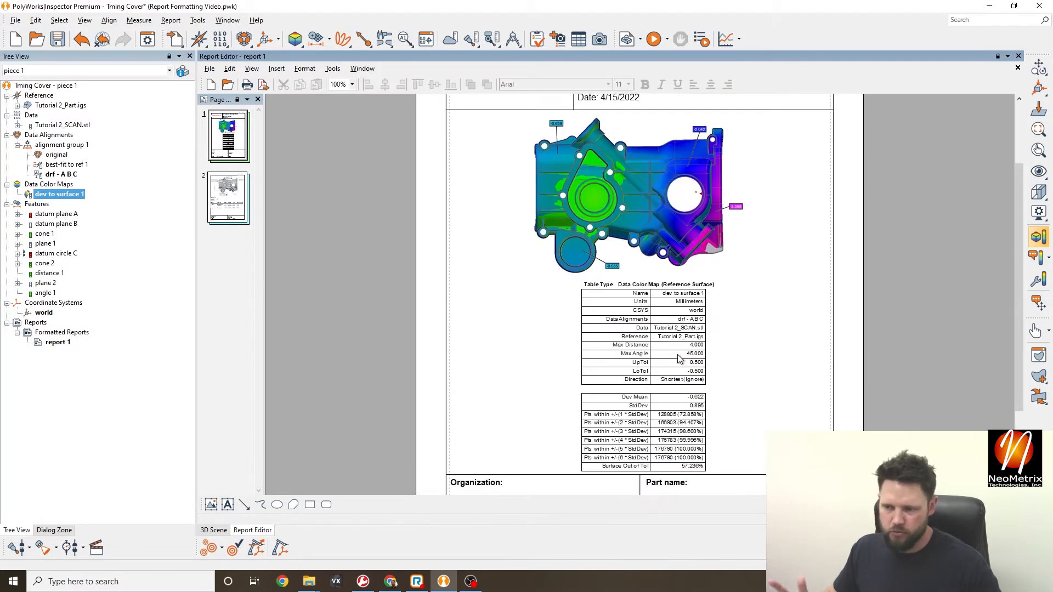
scroll(678, 360, up, 2)
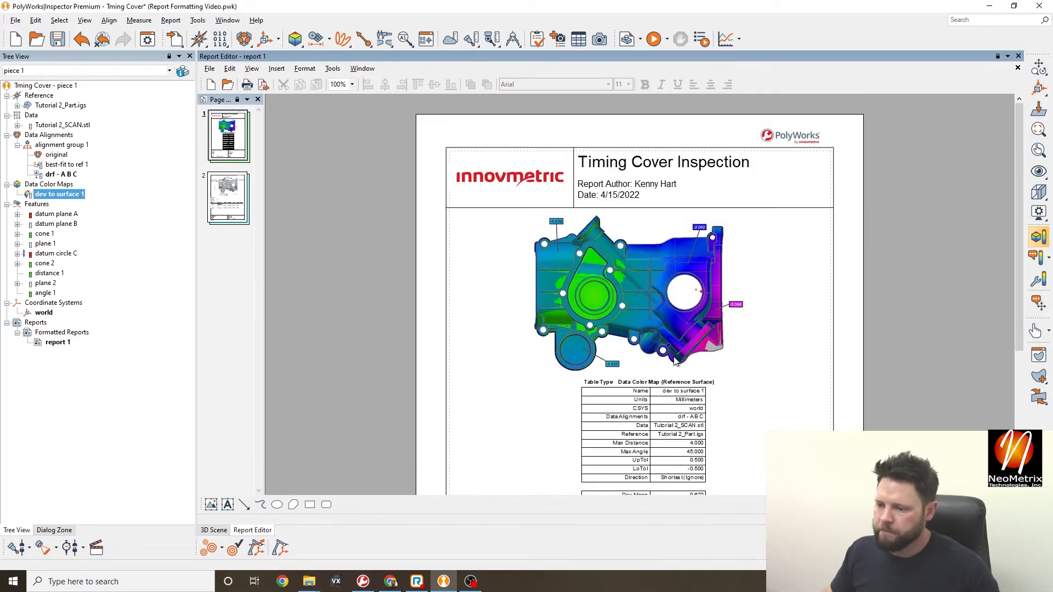
click(509, 165)
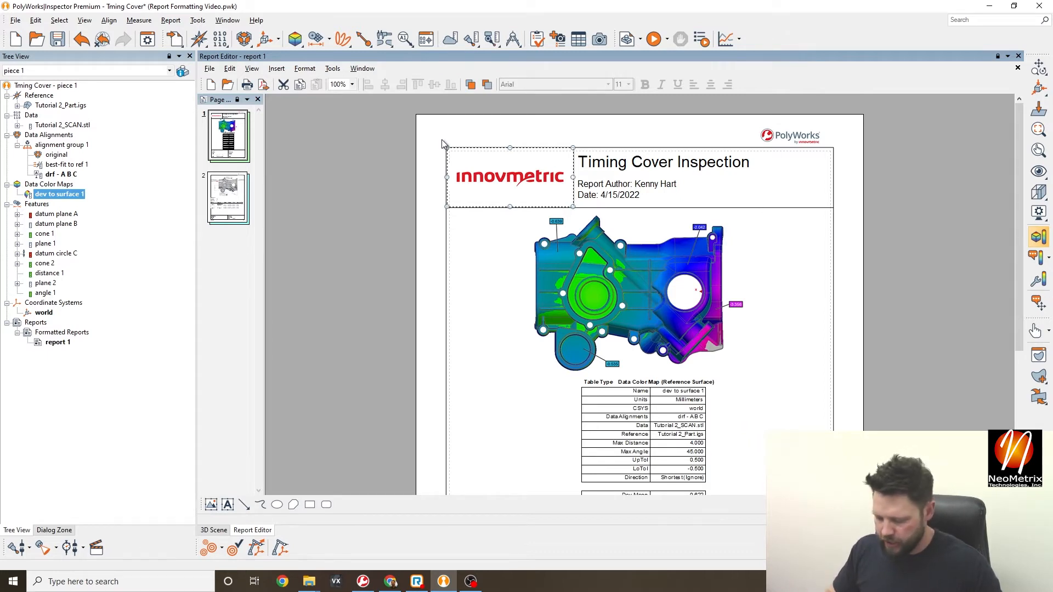
- Delete the innovmetric logo and insert N Logo - White Background.JPG, shrunk into the header's left cell
key(Delete)
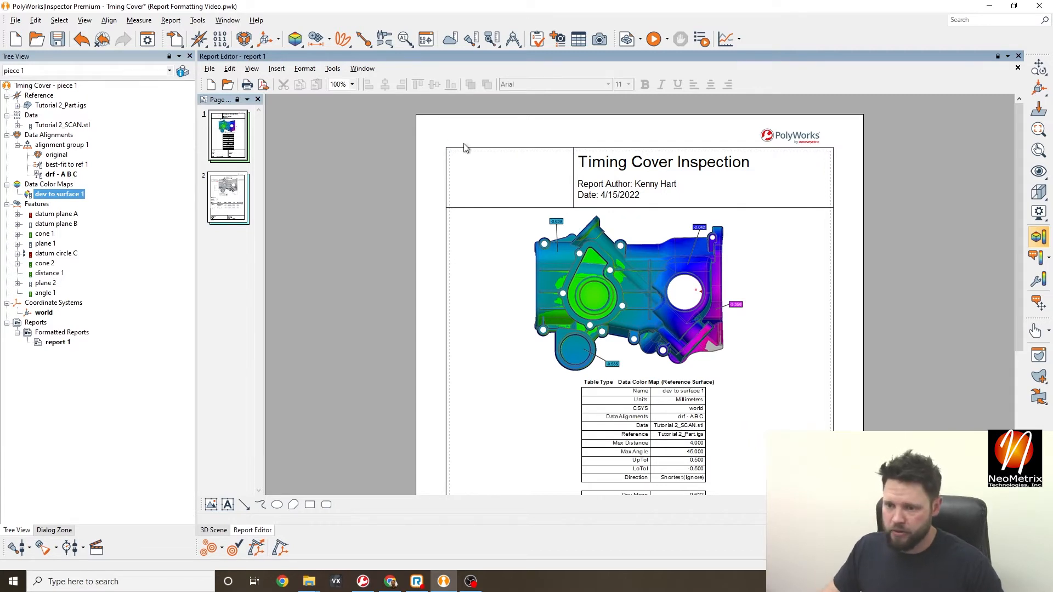
click(277, 69)
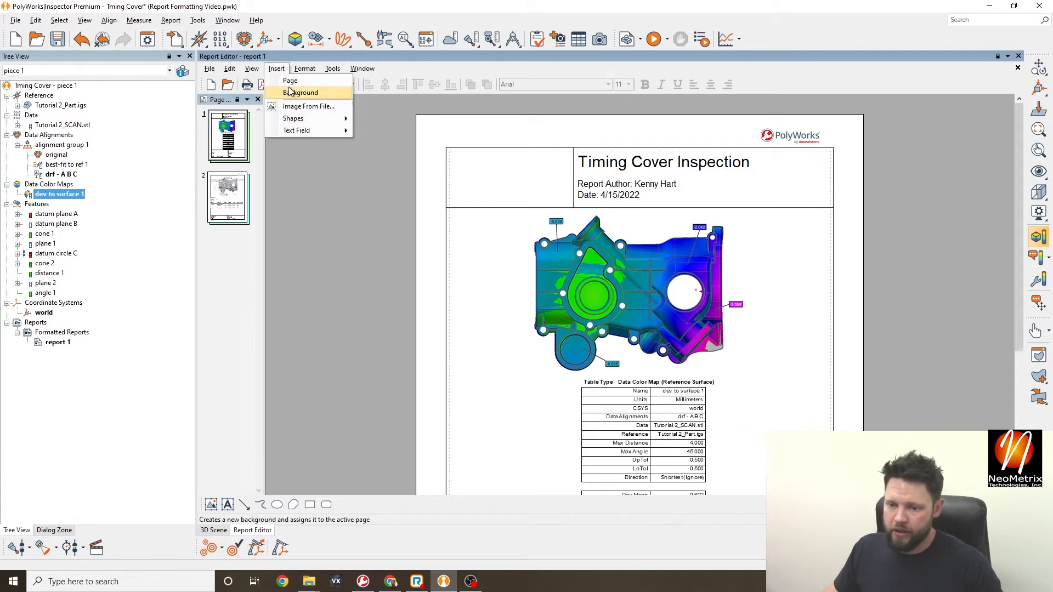
click(307, 108)
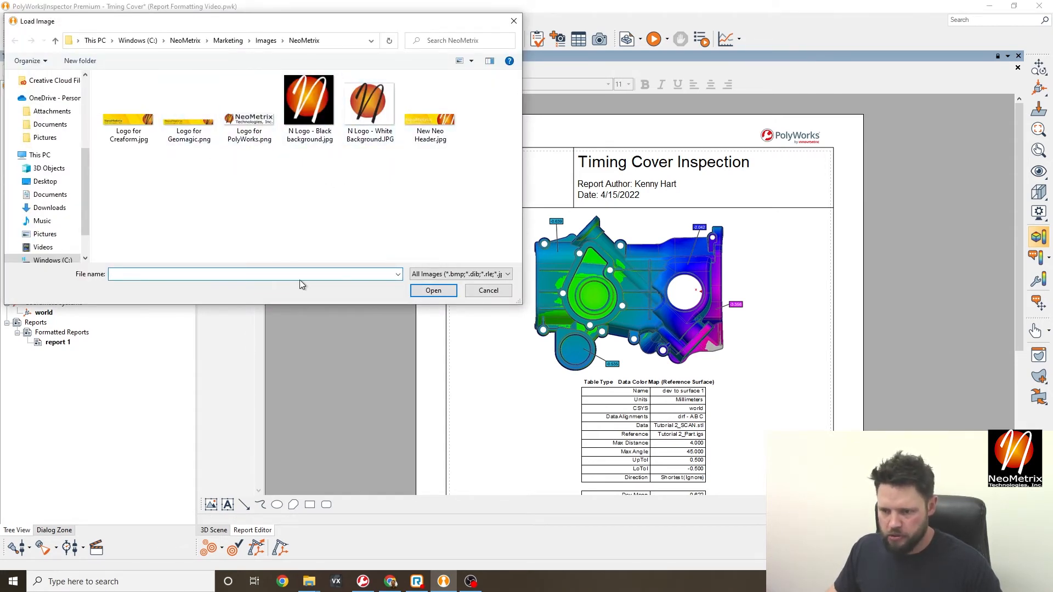
click(368, 105)
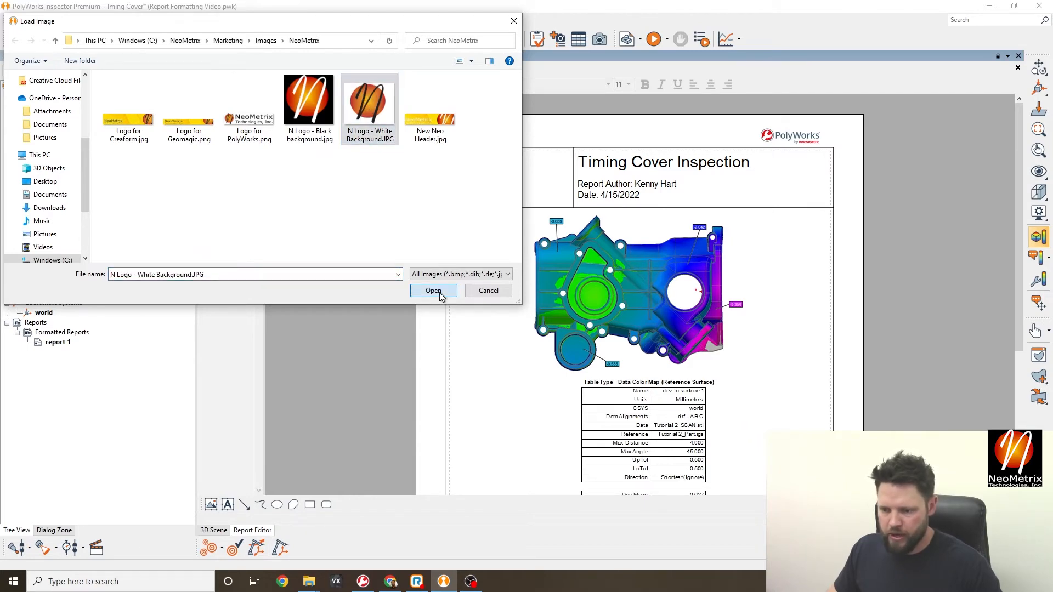
click(433, 291)
click(604, 285)
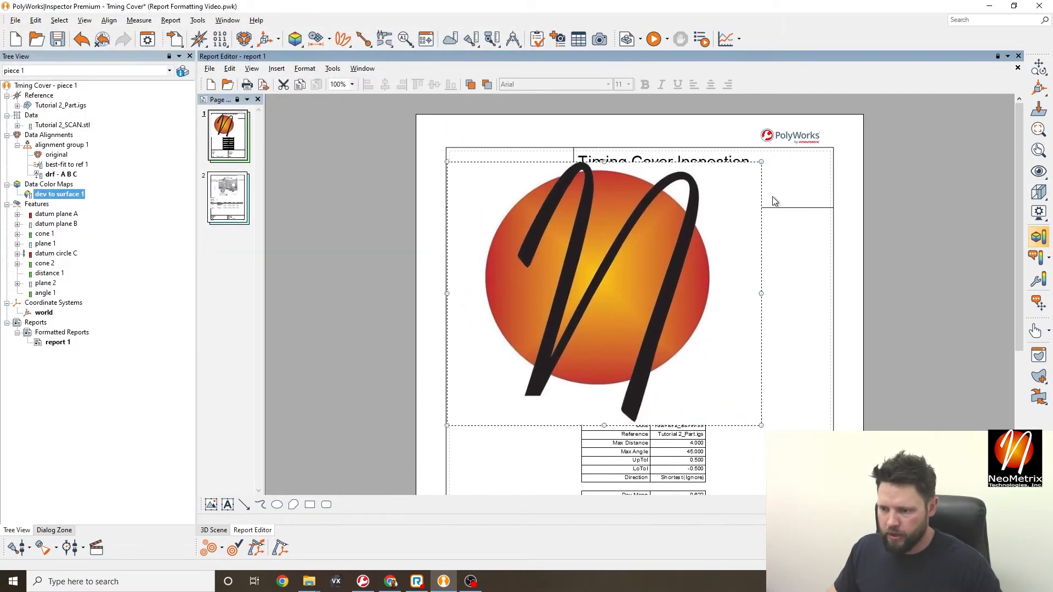
drag(765, 164, 526, 370)
drag(481, 400, 505, 181)
click(836, 279)
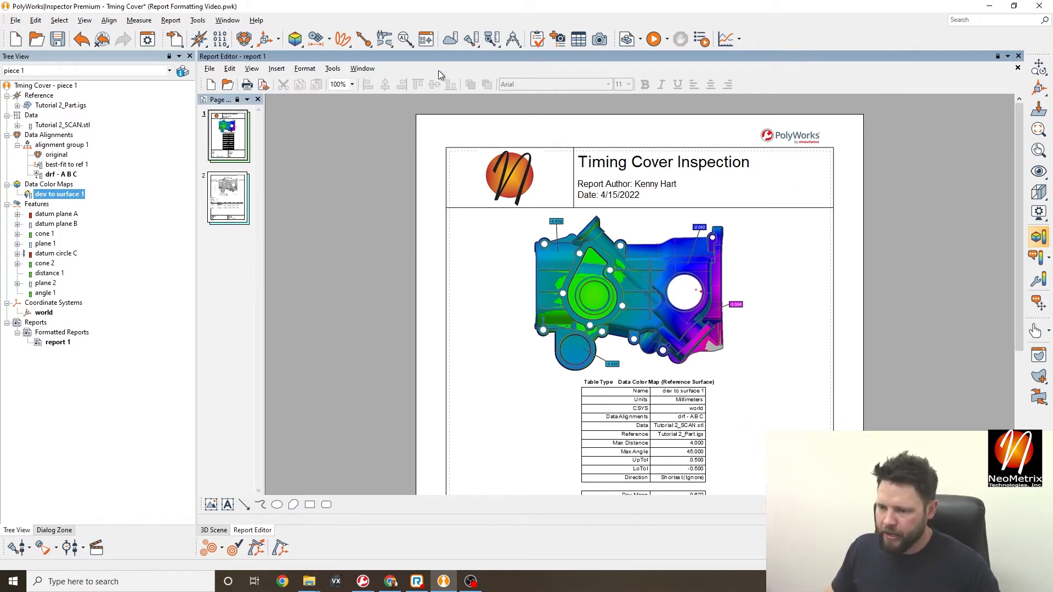
- Check the orange logo in the header and bring up the page's context menu
click(277, 69)
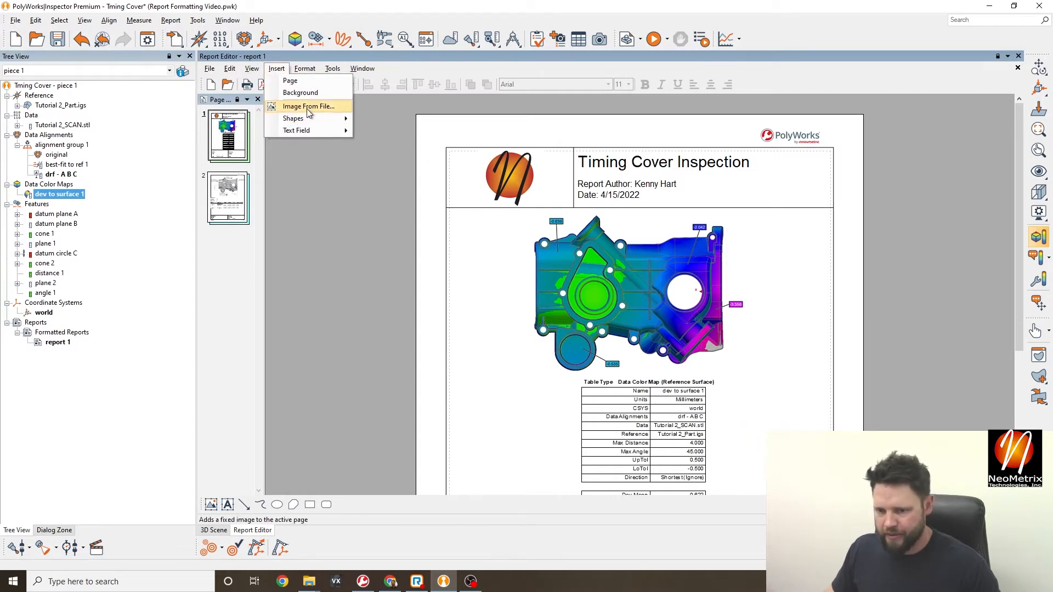
mouse_move(318, 119)
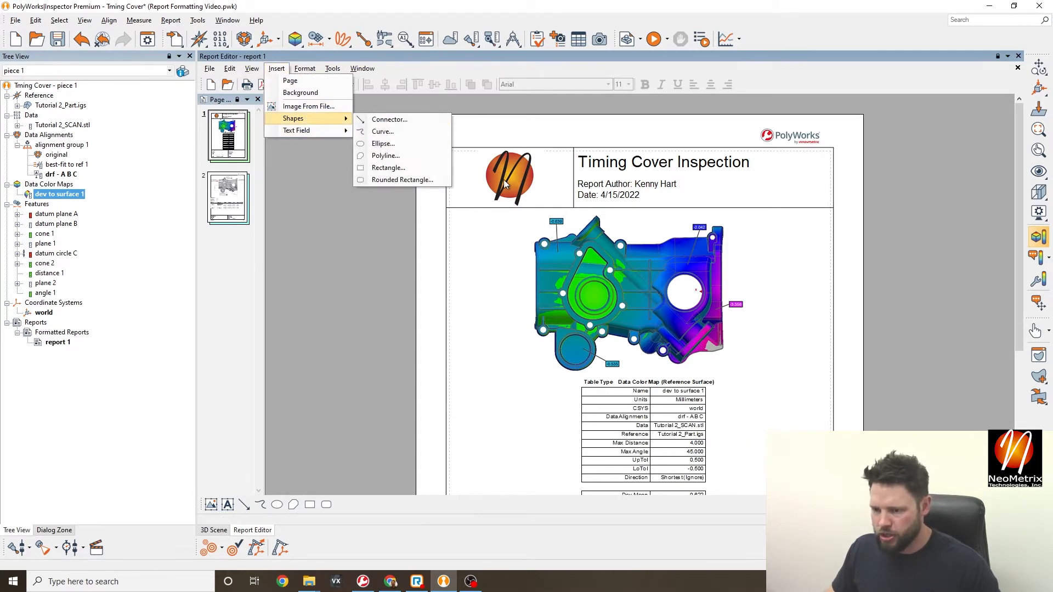
click(766, 128)
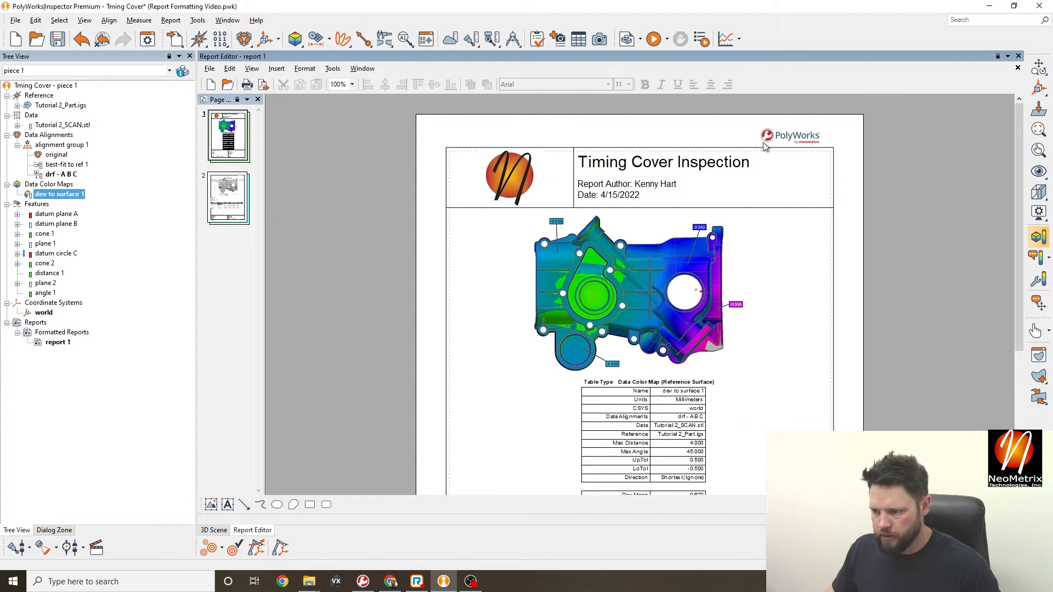
click(546, 189)
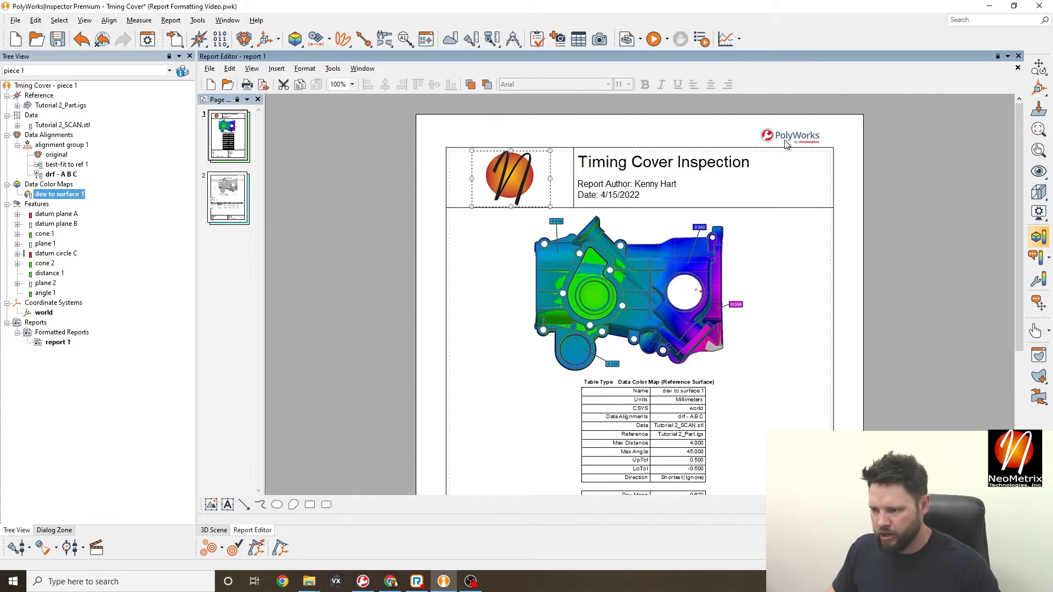
click(802, 142)
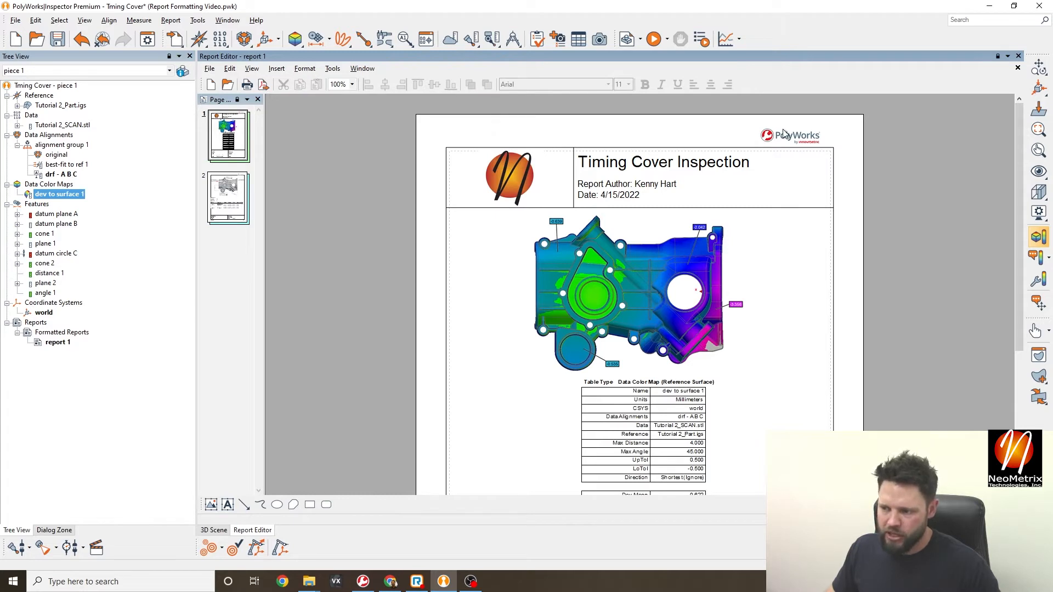
right_click(784, 133)
- Enter background editing and inspect the PolyWorks logo and the page-frame rectangle
click(839, 173)
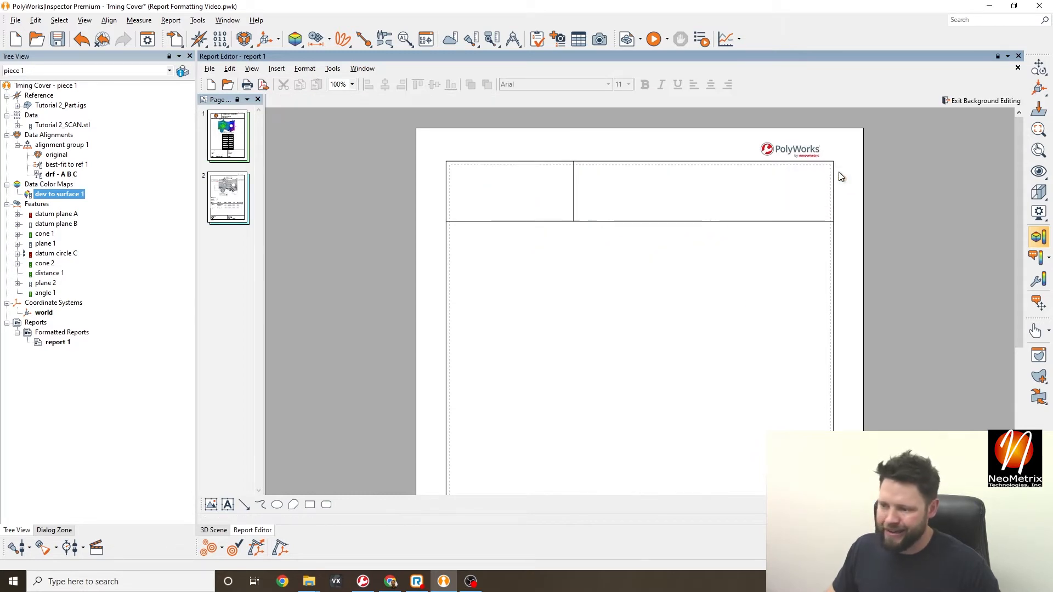
click(802, 152)
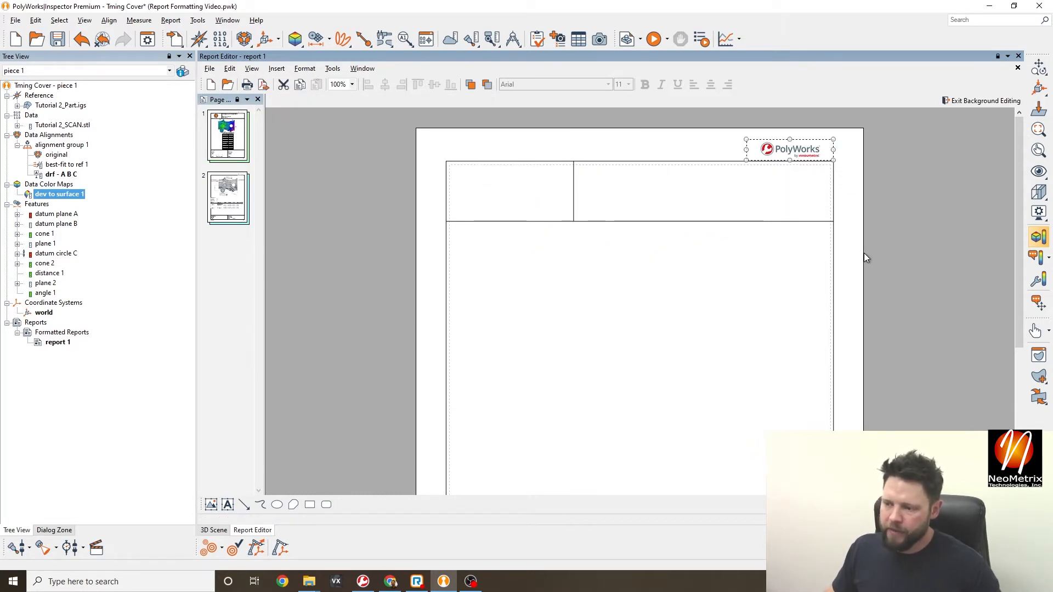
click(611, 211)
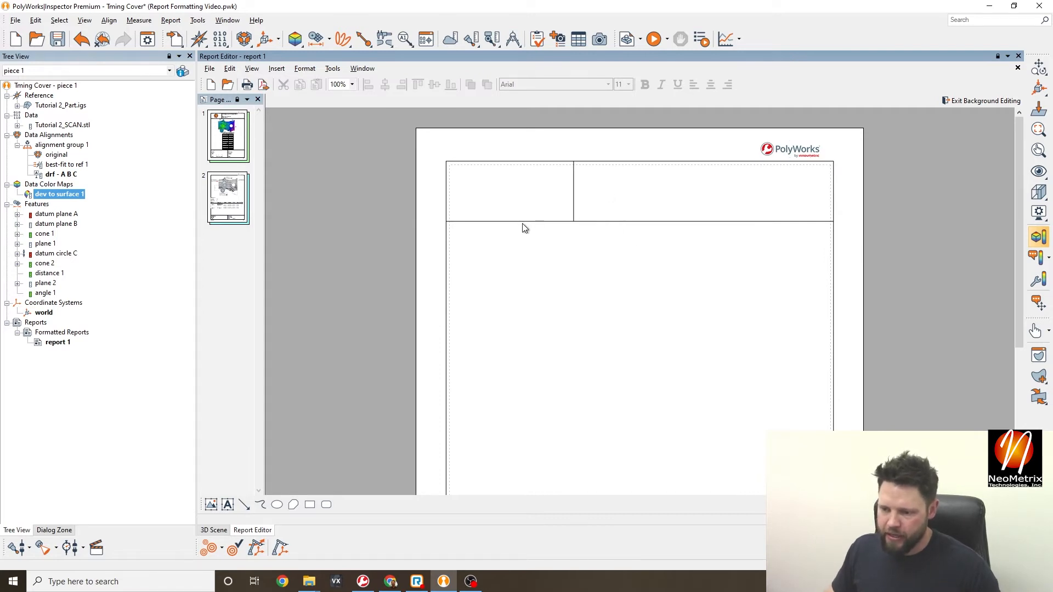
click(482, 265)
scroll(802, 428, down, 4)
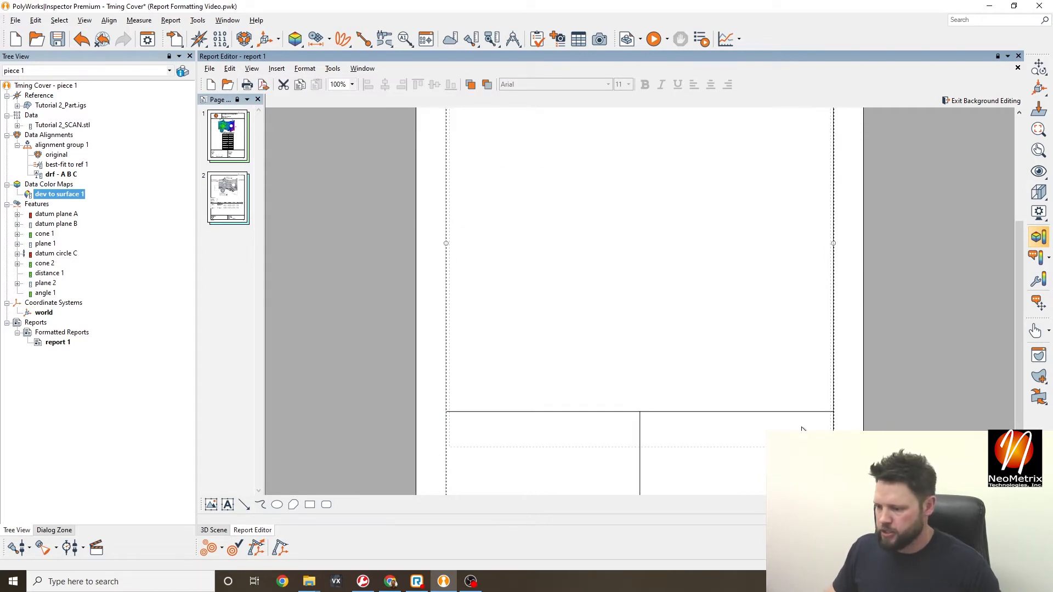
scroll(637, 388, up, 4)
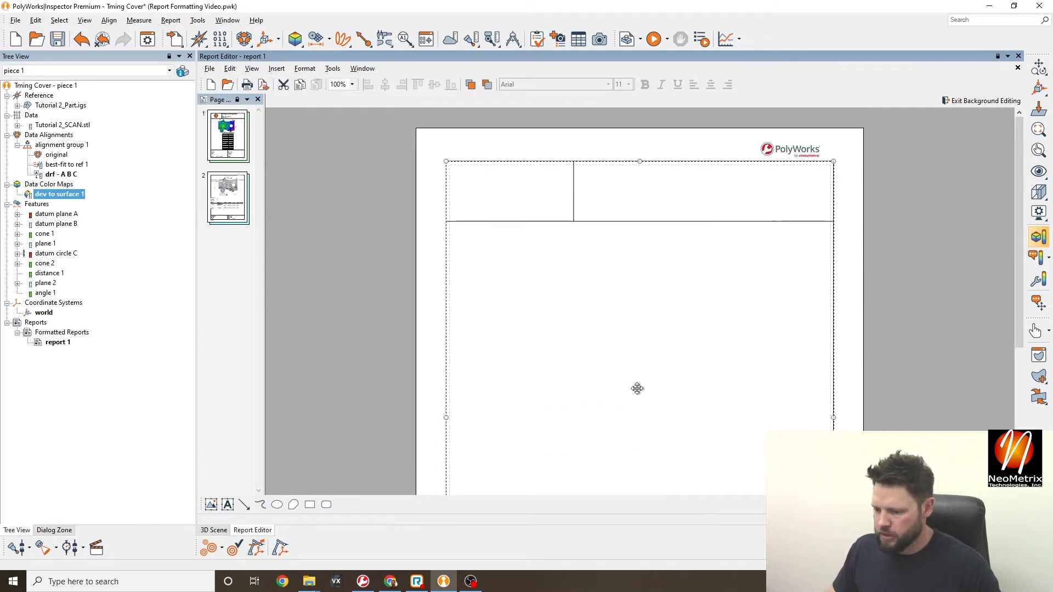
click(873, 145)
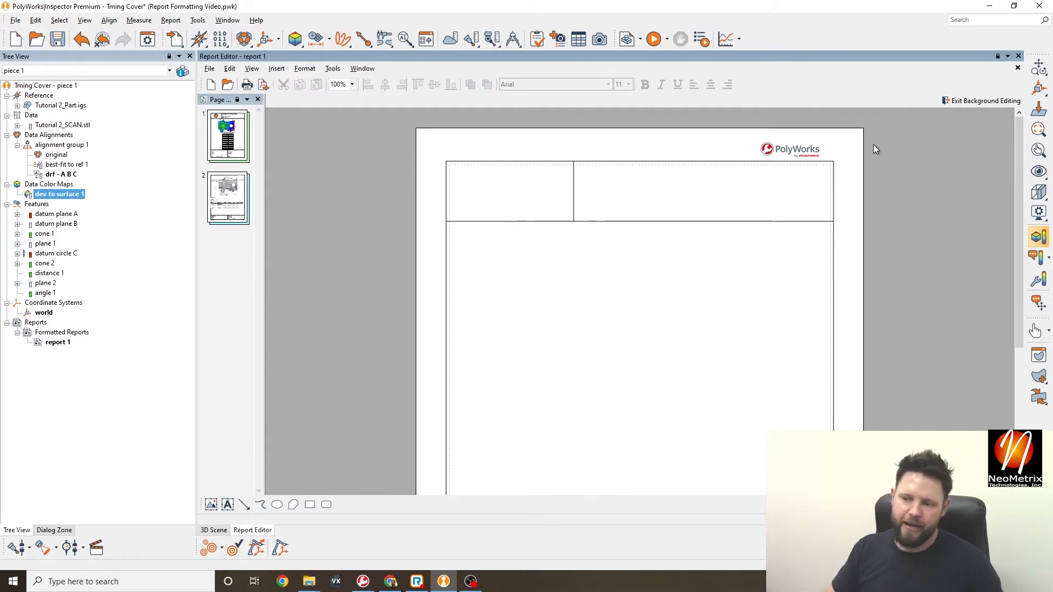
- Nudge the PolyWorks logo upward and shrink it by its corner handle
click(806, 151)
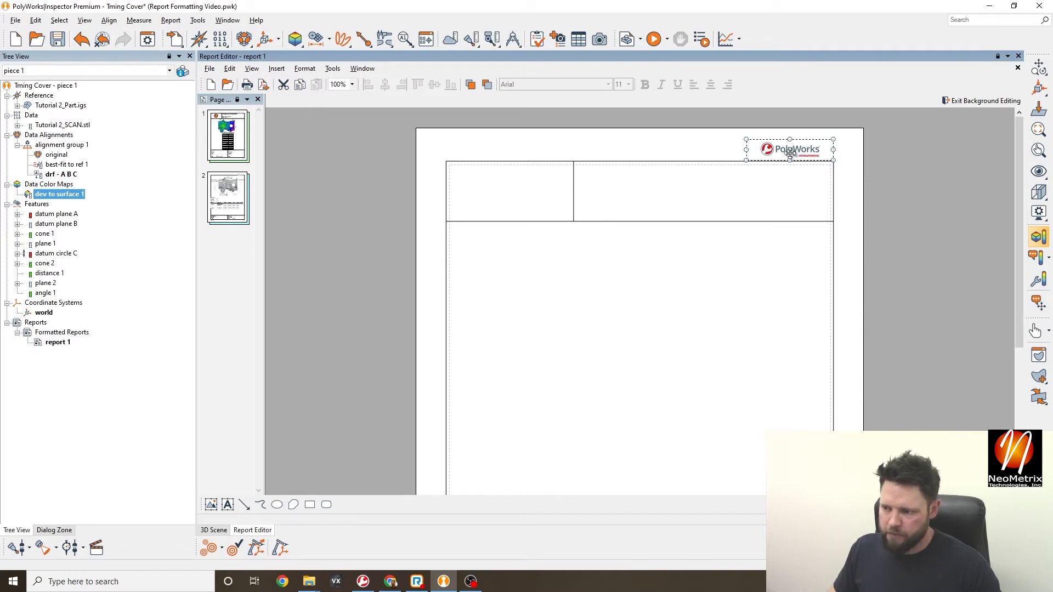
drag(793, 152, 793, 150)
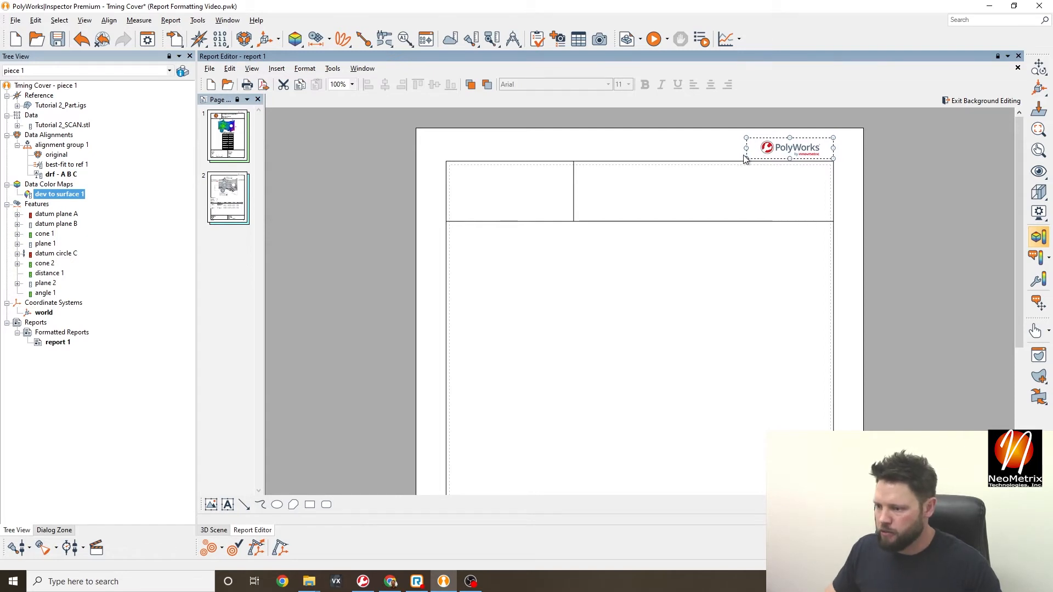
mouse_move(747, 157)
mouse_down()
mouse_move(760, 151)
mouse_move(748, 160)
mouse_up()
click(860, 169)
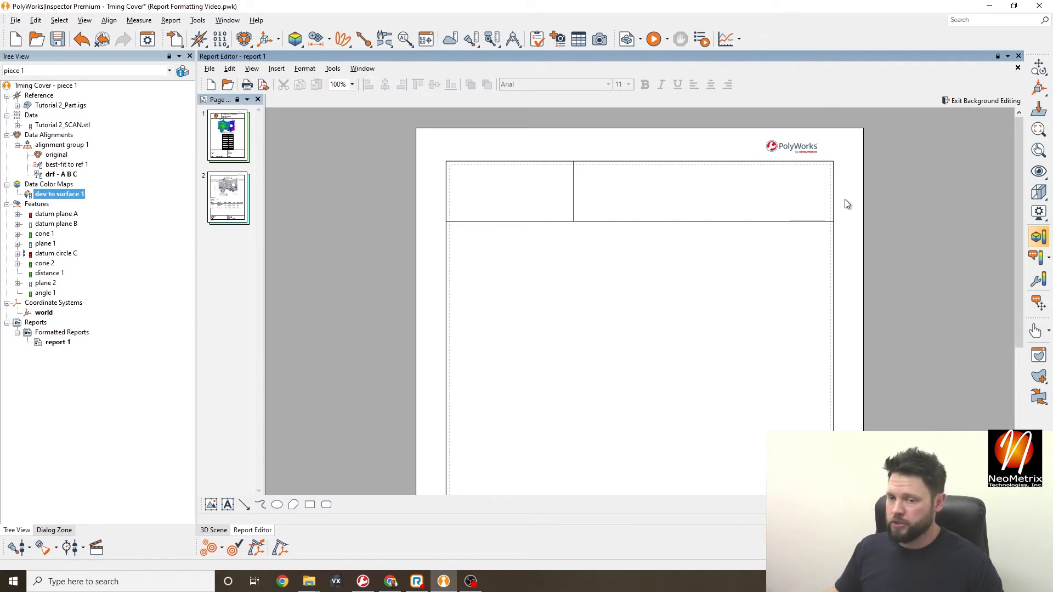
click(276, 69)
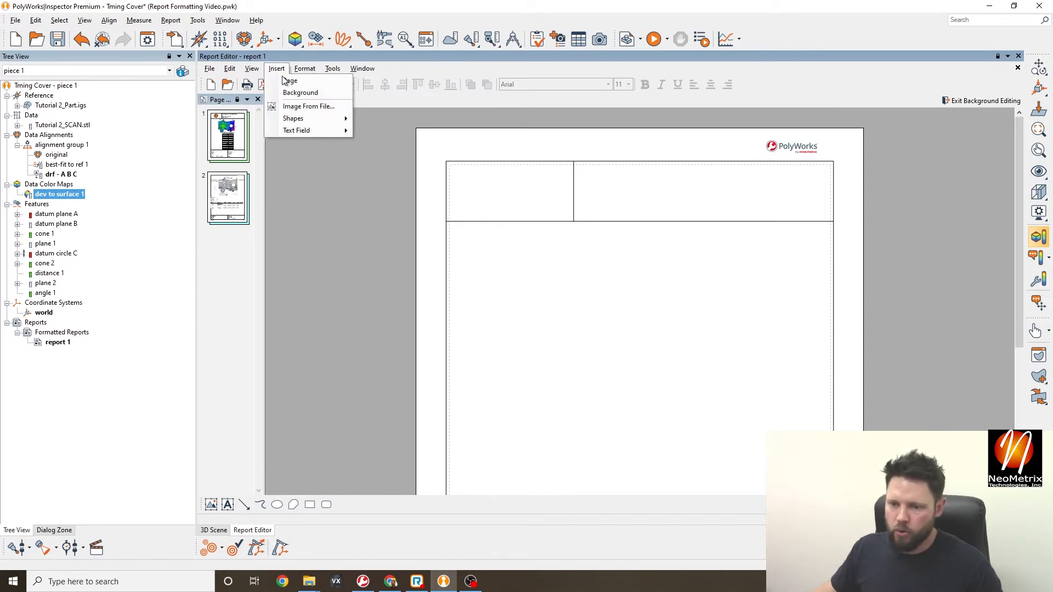
- Insert the NeoMetrix Technologies logo image at the background's top-left and nudge it slightly right
click(310, 107)
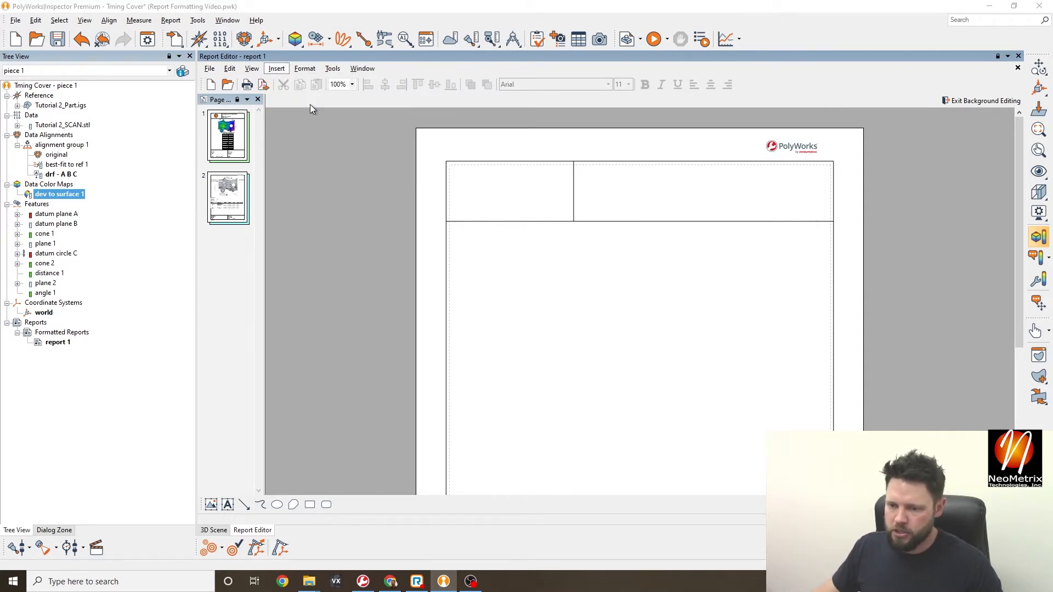
click(249, 110)
click(434, 290)
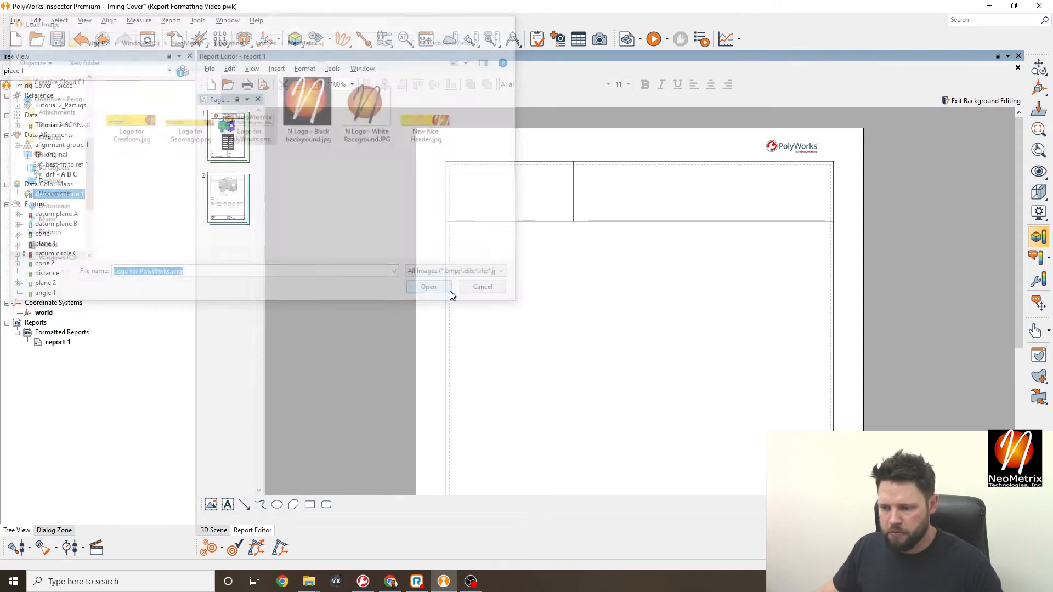
drag(650, 178, 509, 142)
click(673, 156)
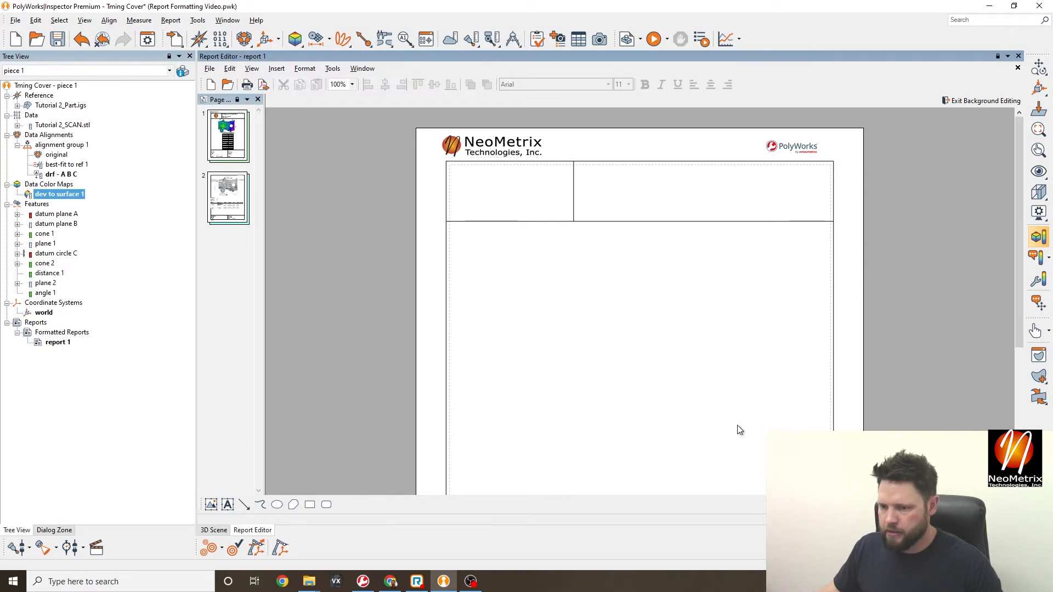
click(514, 146)
key(Right)
key(Right)
key(Right)
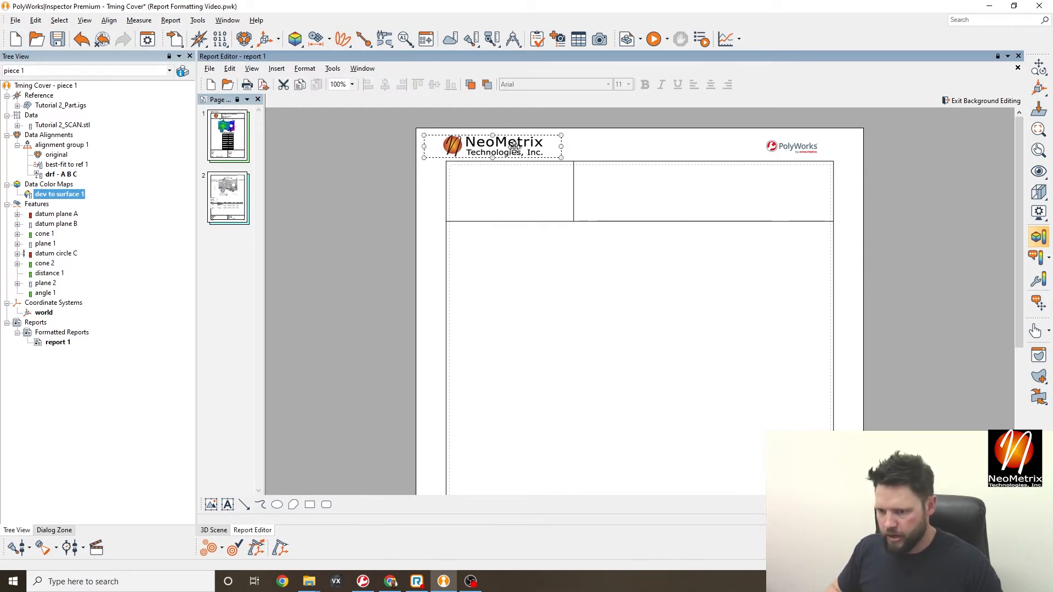
click(627, 143)
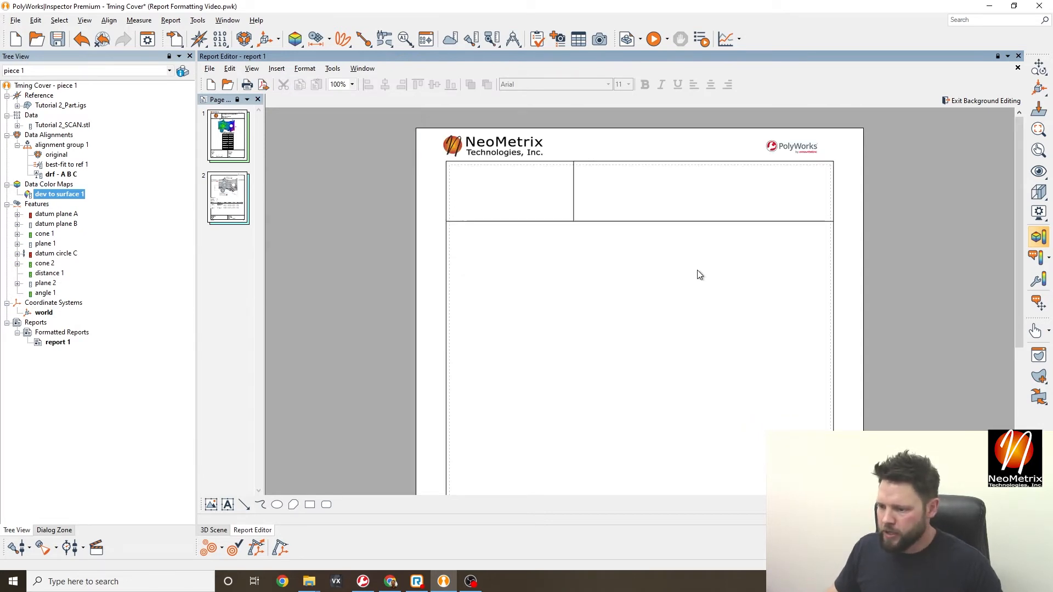
right_click(656, 143)
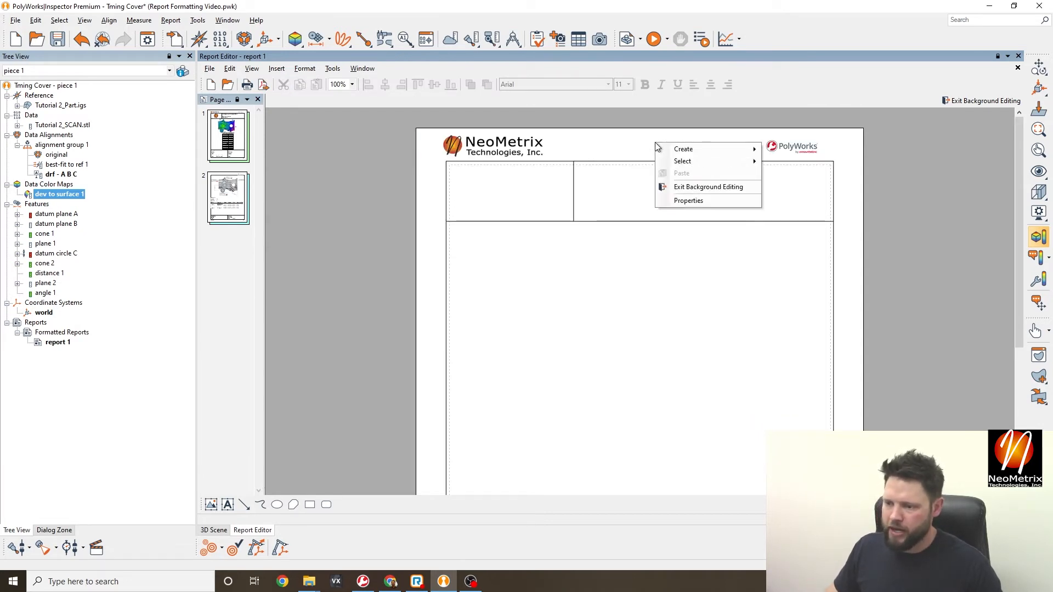
- Exit background editing and check the header logo beneath the NeoMetrix and PolyWorks logos
click(713, 189)
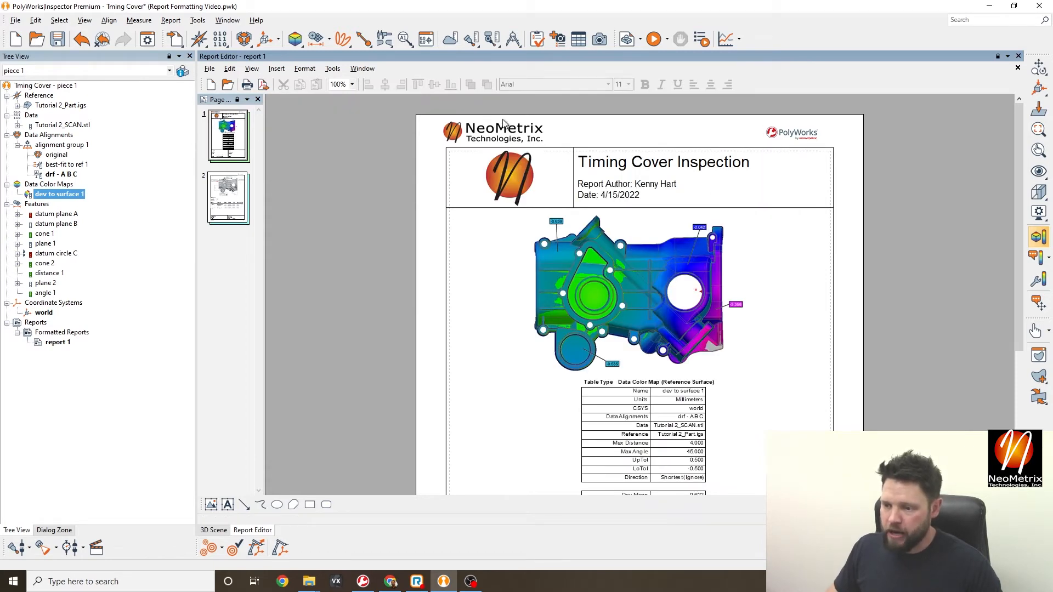
click(534, 185)
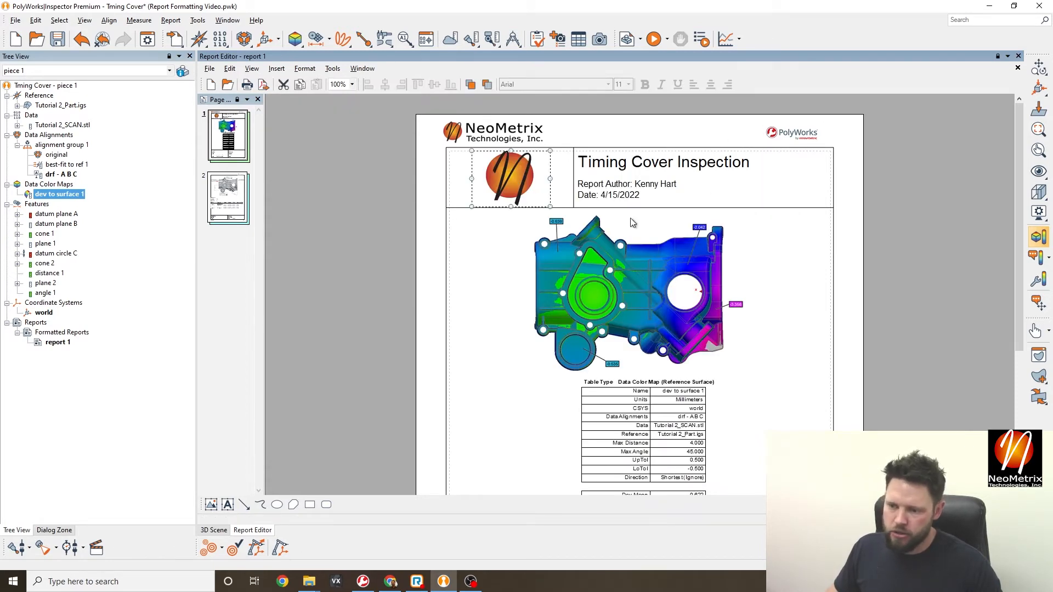
click(496, 130)
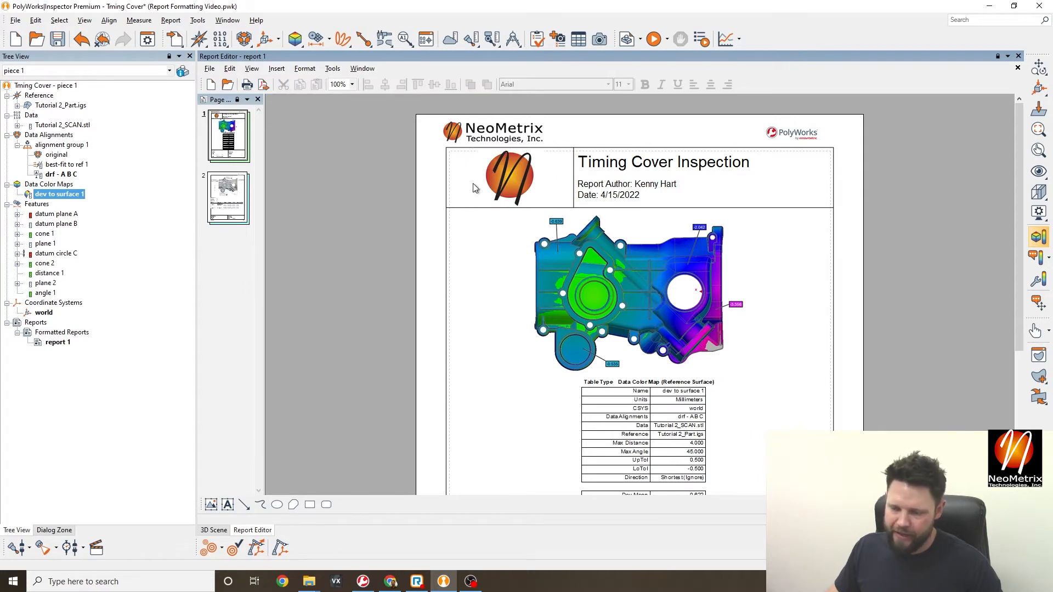
click(490, 178)
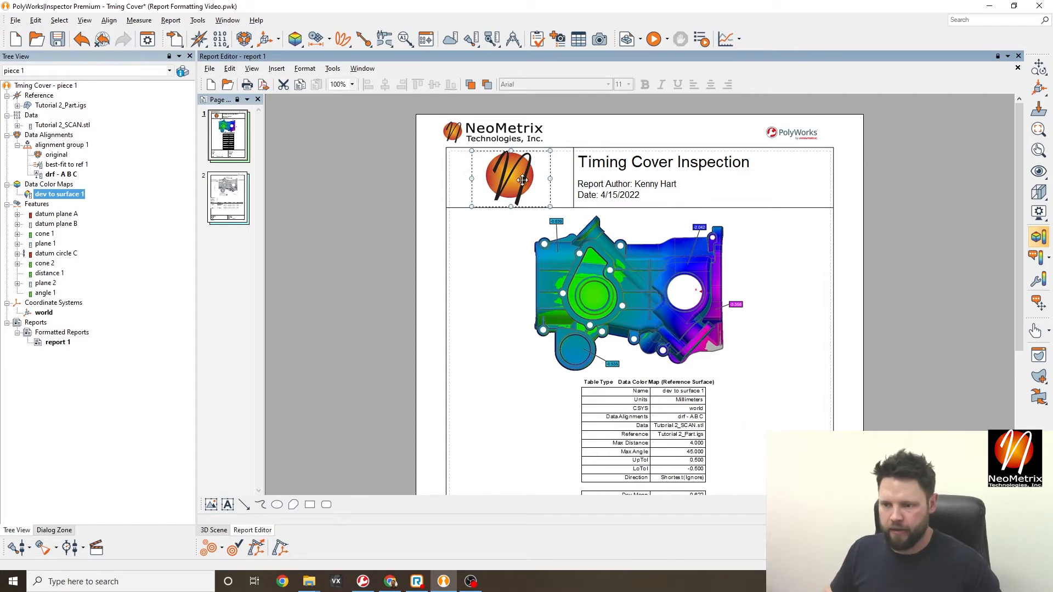
click(586, 132)
click(524, 203)
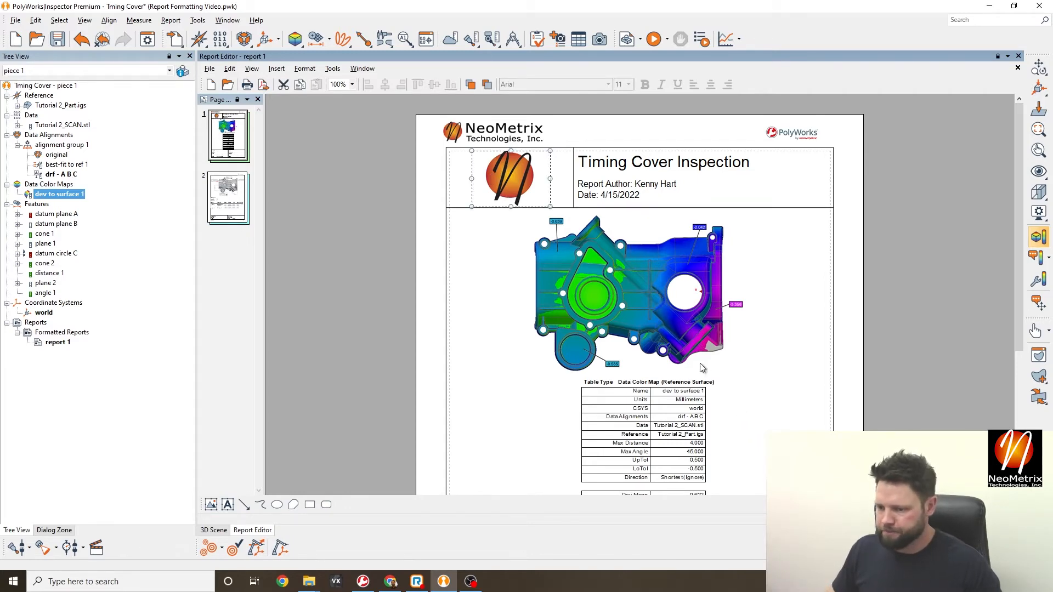
- Select the footer's Workspace, Part name, Part number and Drawing # labels for editing
scroll(716, 341, down, 4)
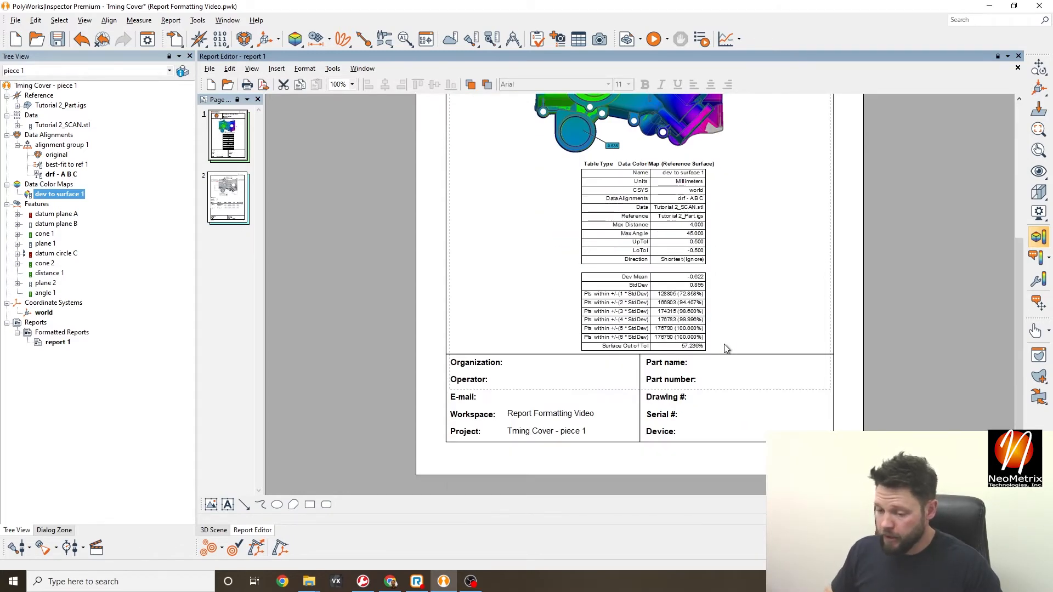
click(525, 417)
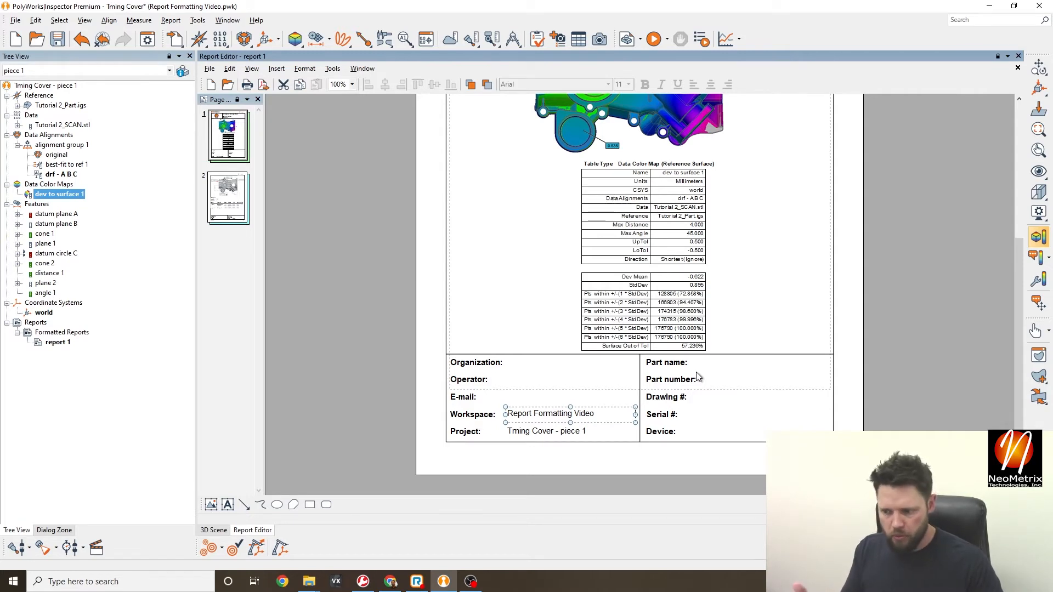
double_click(651, 363)
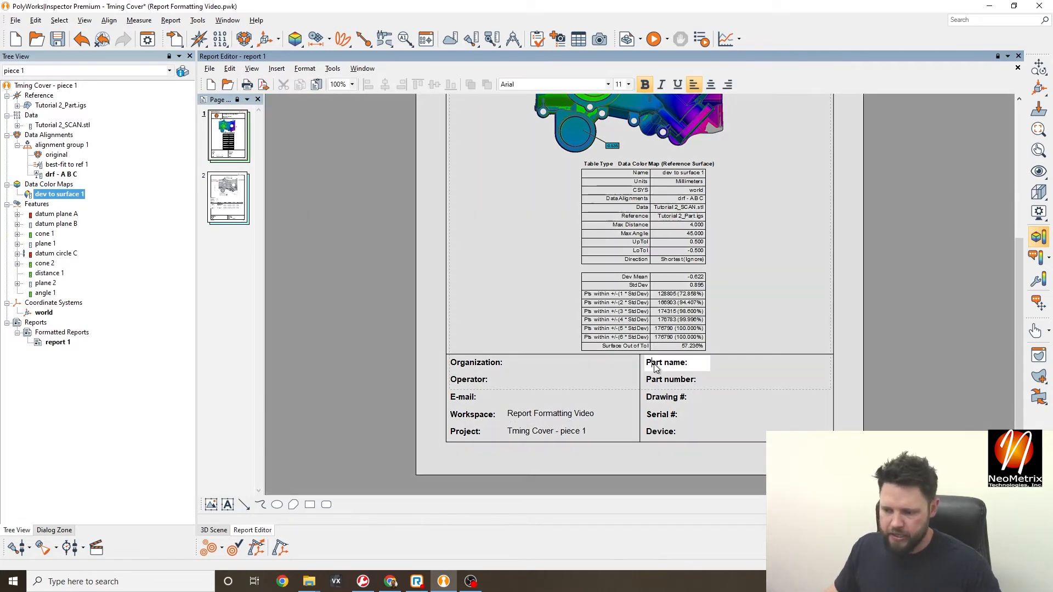
click(678, 382)
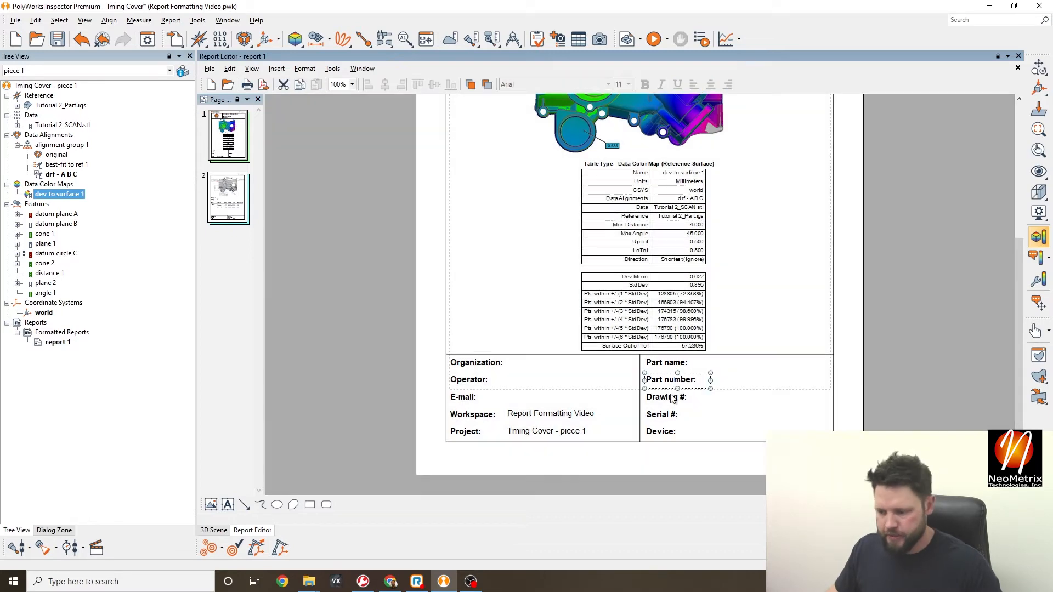
double_click(673, 397)
scroll(644, 298, up, 4)
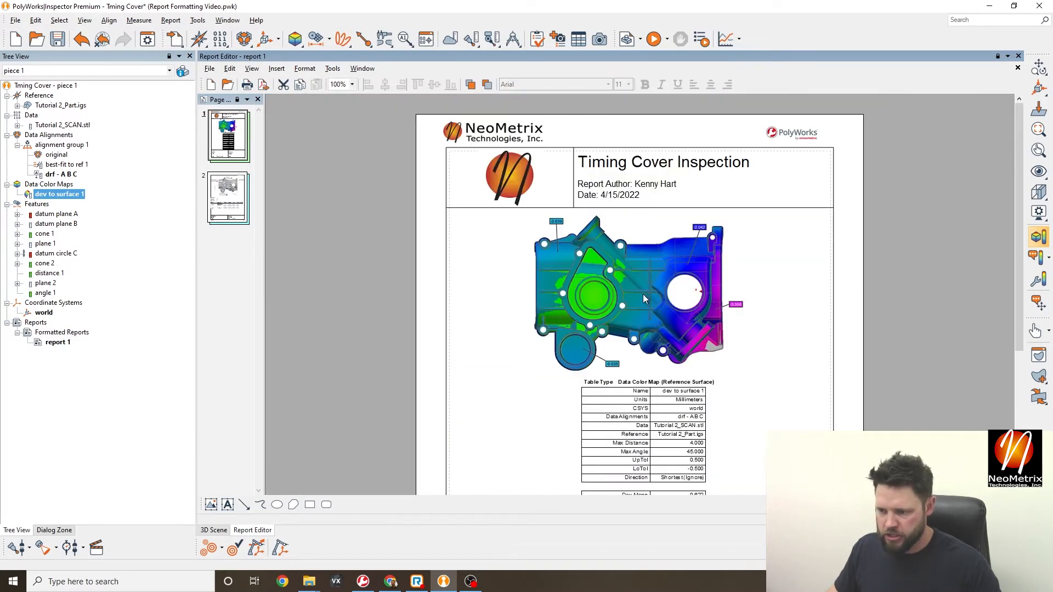
click(510, 181)
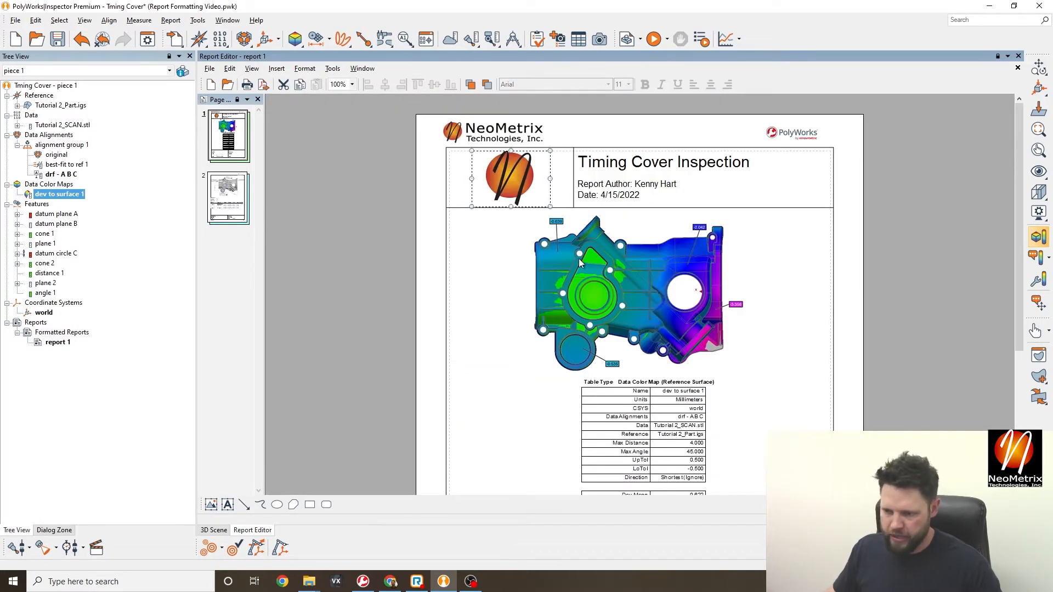
scroll(581, 263, down, 5)
scroll(495, 274, up, 4)
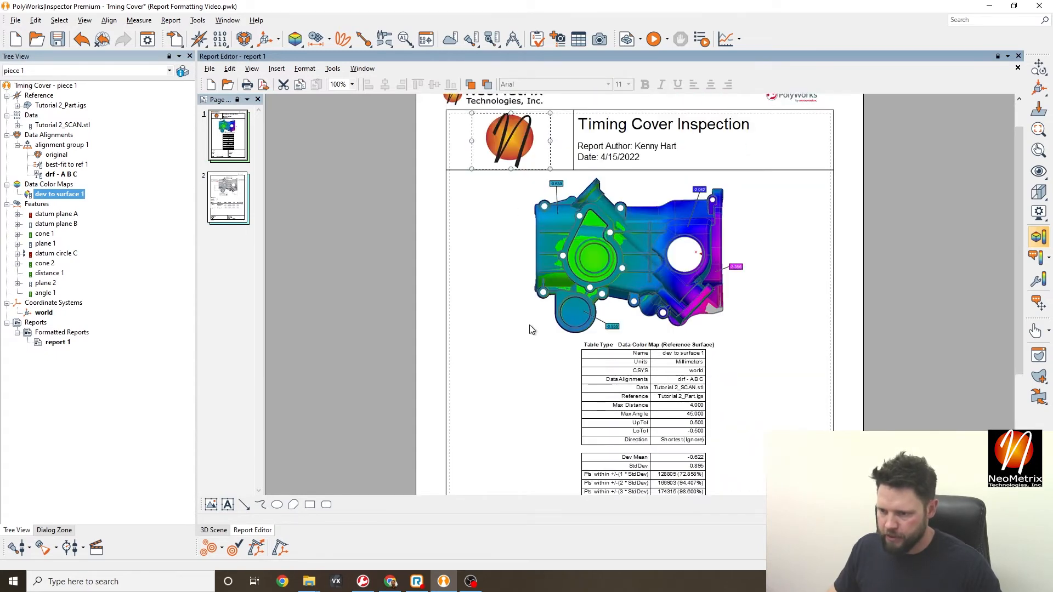
scroll(604, 395, down, 4)
click(672, 366)
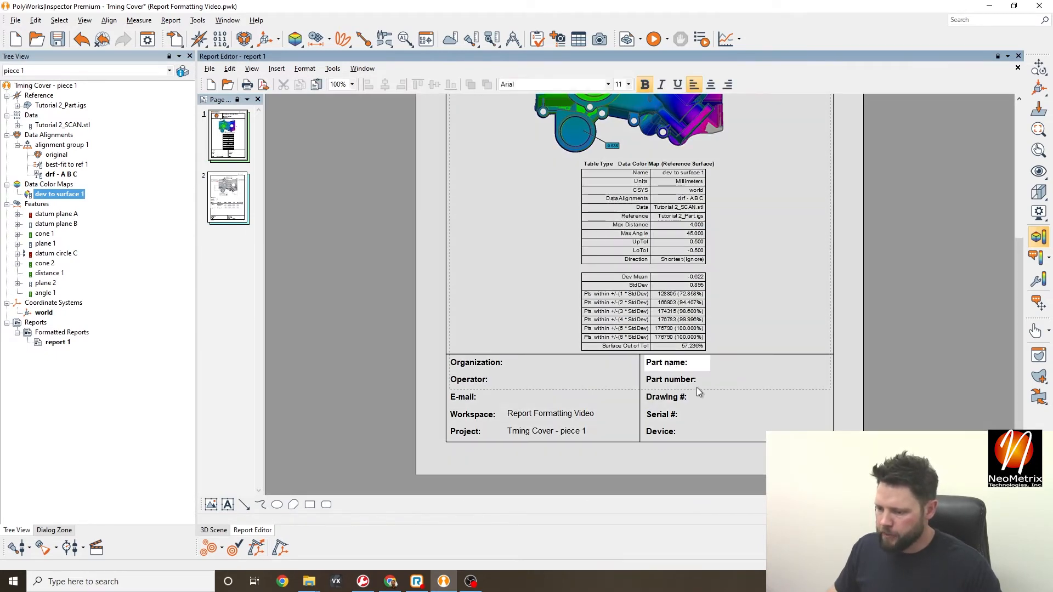
click(687, 390)
double_click(746, 367)
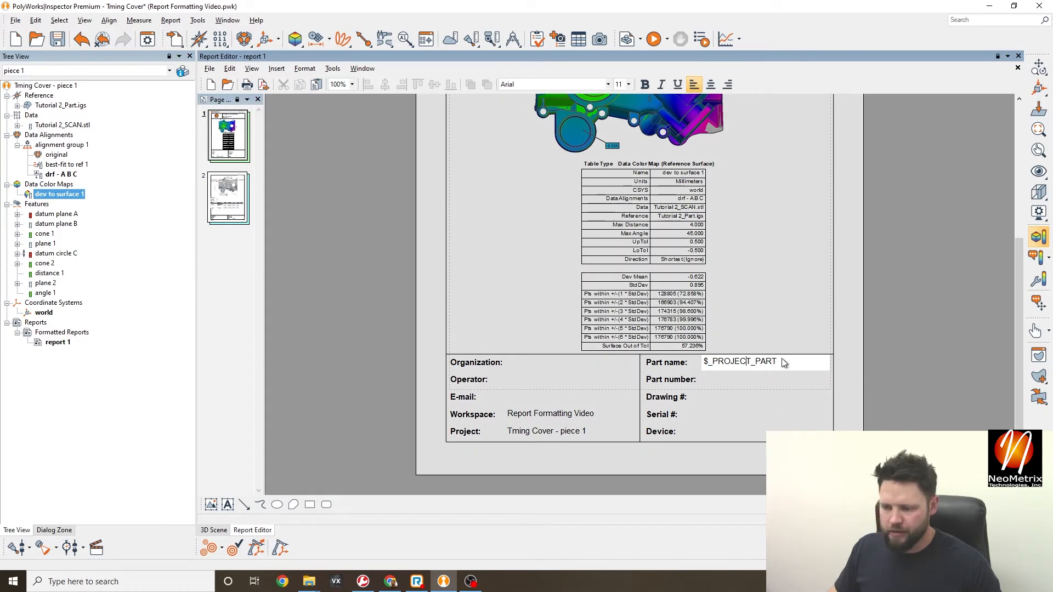
click(866, 345)
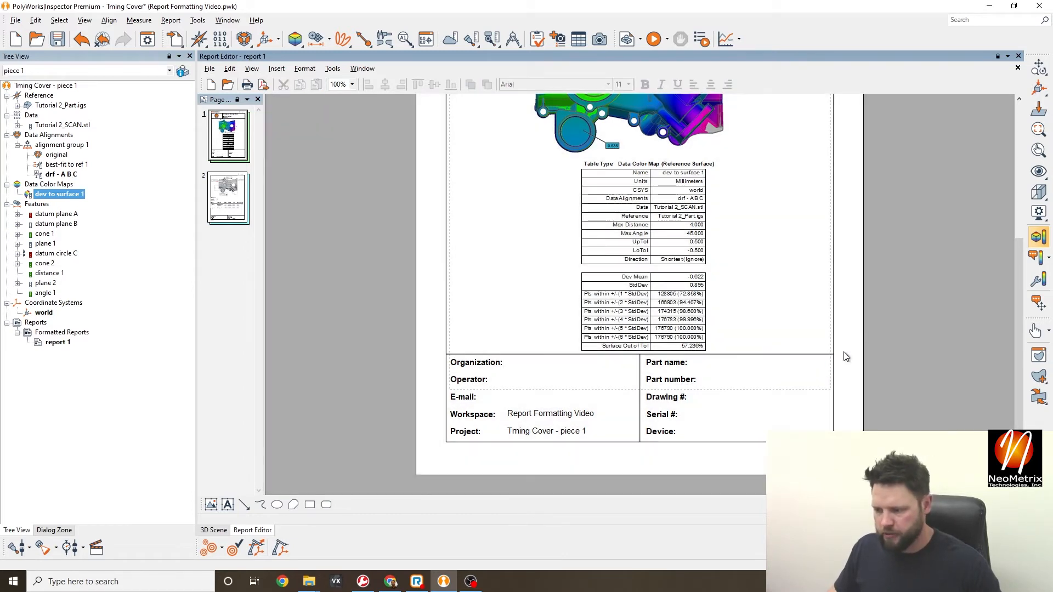
double_click(737, 380)
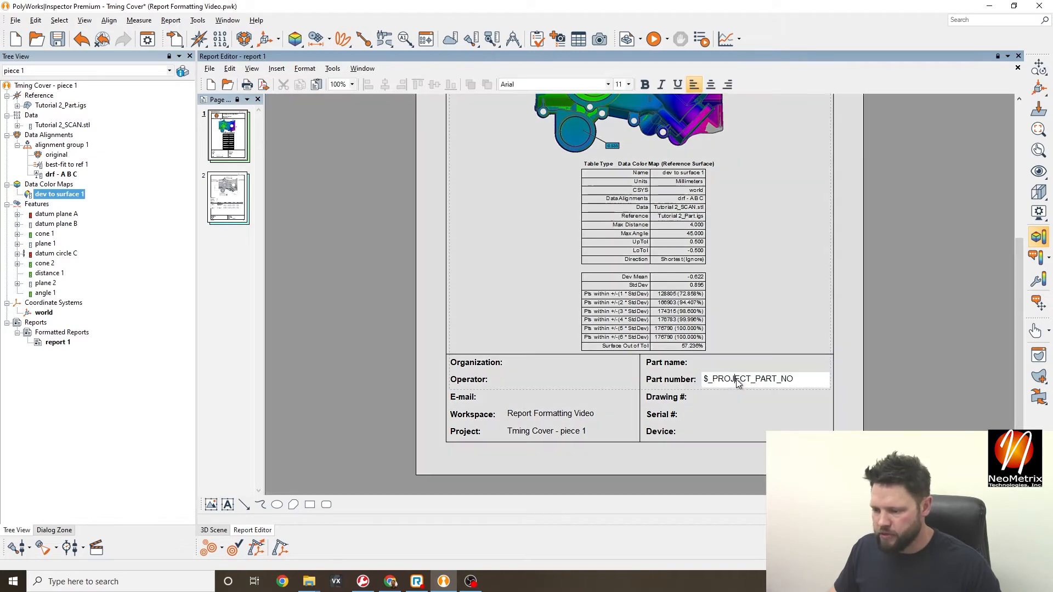
click(727, 405)
double_click(725, 404)
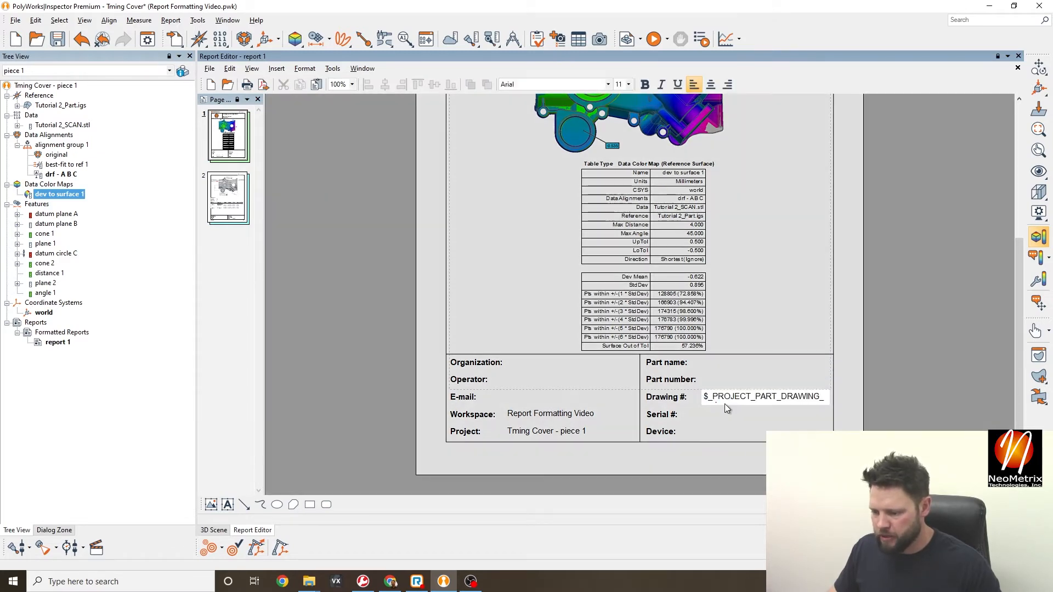
click(726, 429)
double_click(713, 432)
click(760, 428)
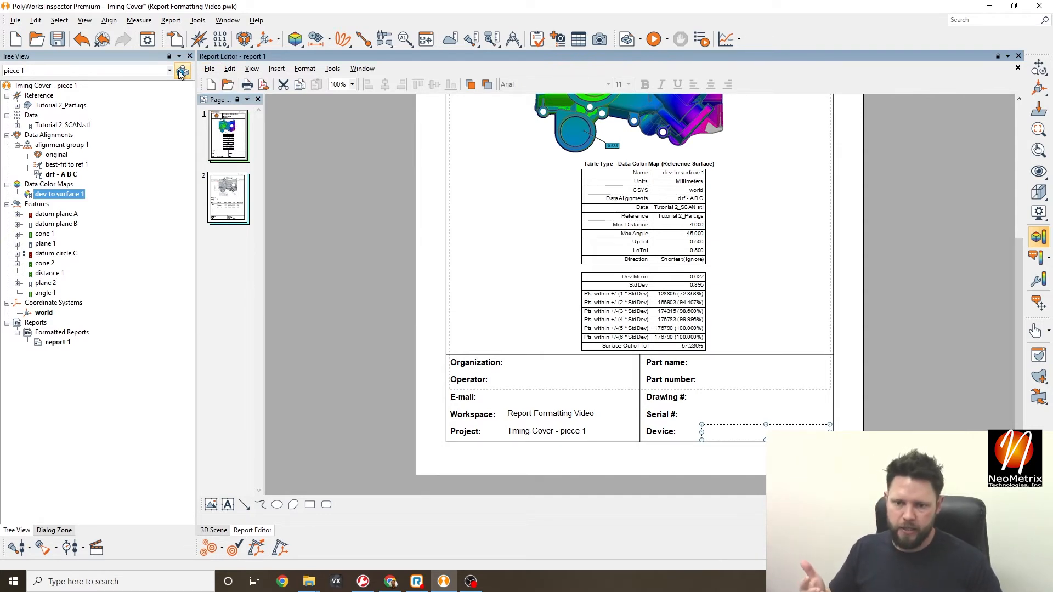
- Open report 1's properties, review the Author entry, and close the dialog
click(210, 68)
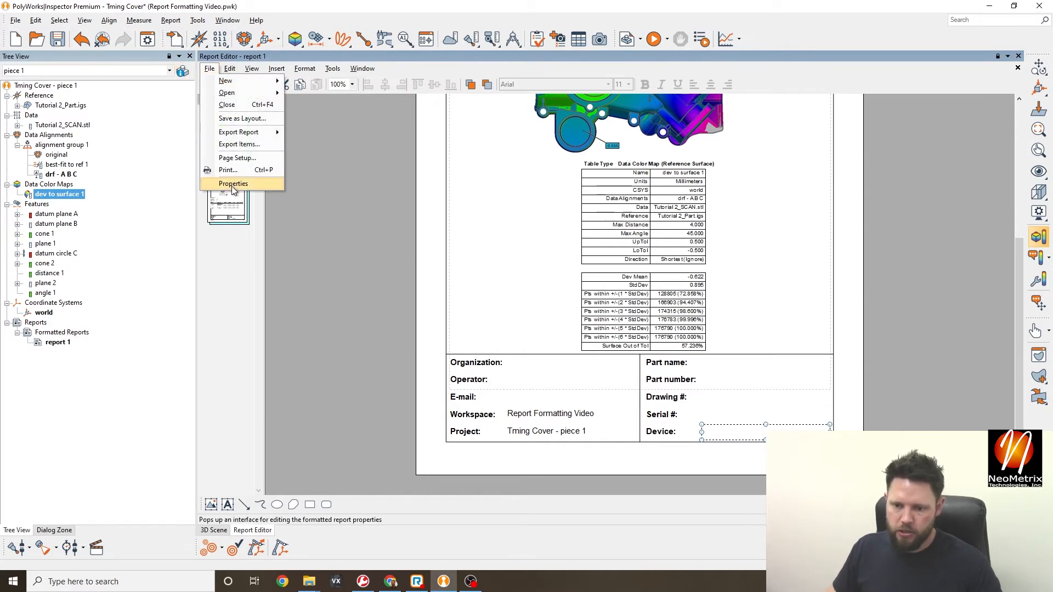
click(229, 188)
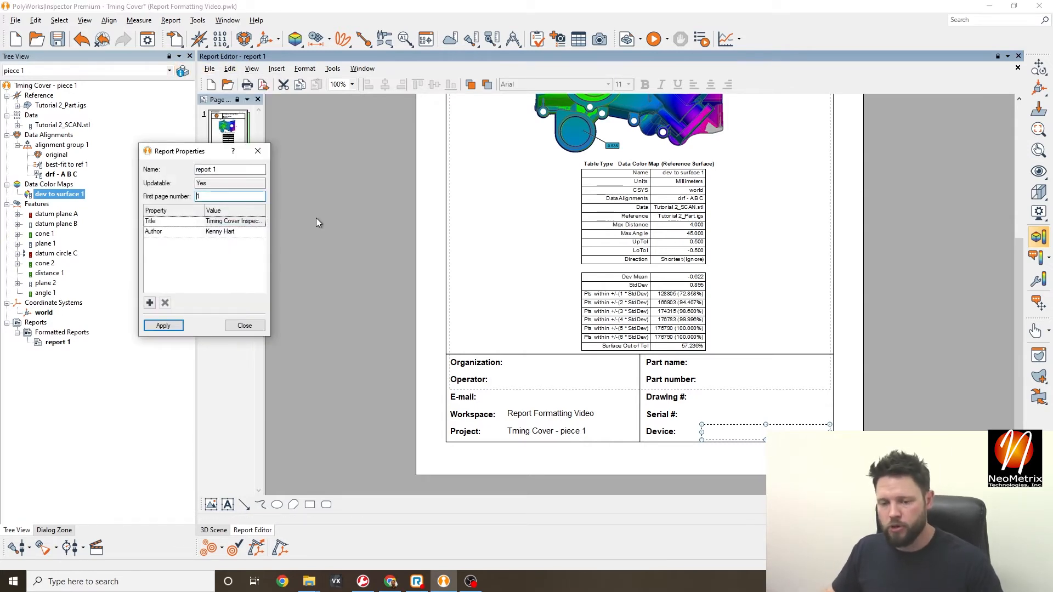
click(228, 233)
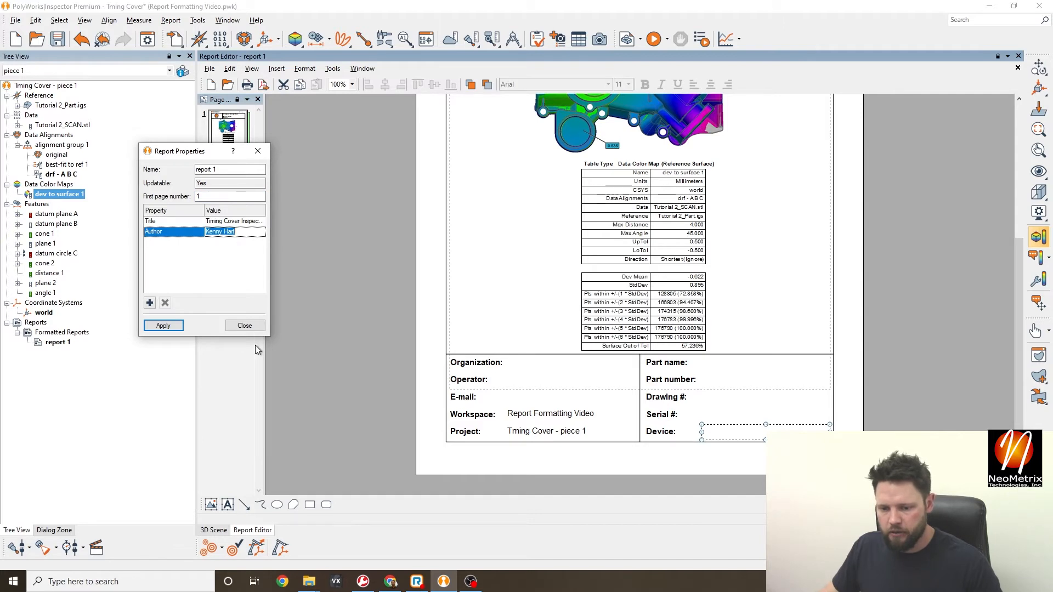
click(183, 260)
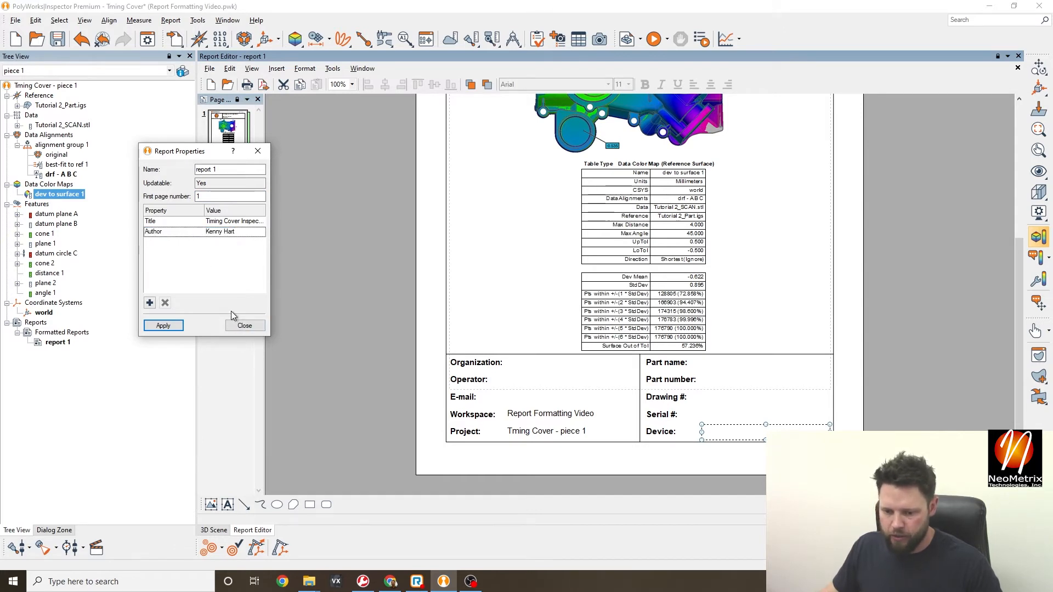
click(244, 325)
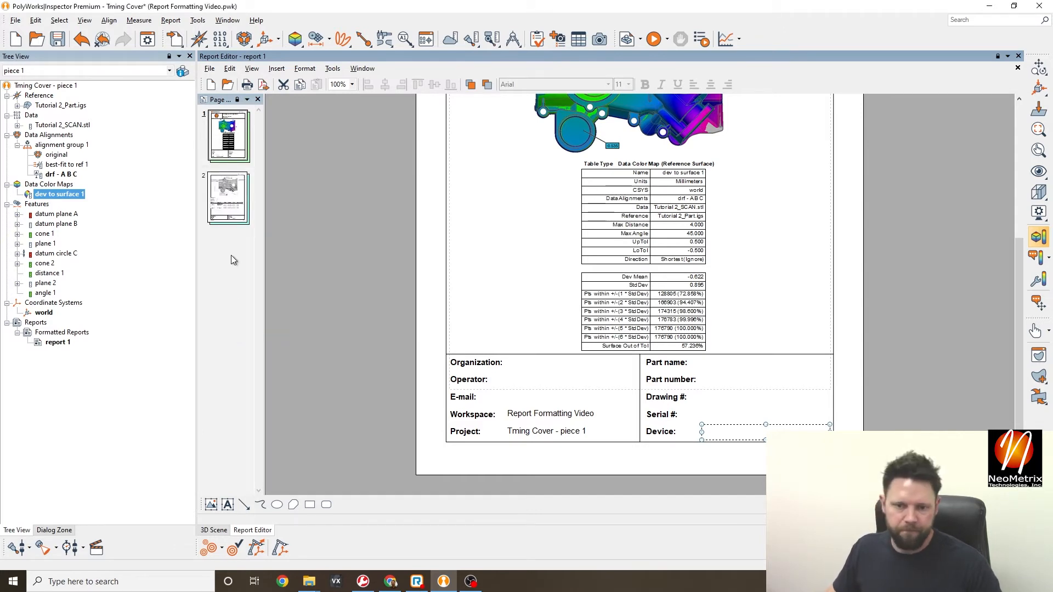
- Show piece 1's Piece Properties in the Project Browser, with its Serial number, Order number, Operator, E-mail and Device fields still empty
click(16, 21)
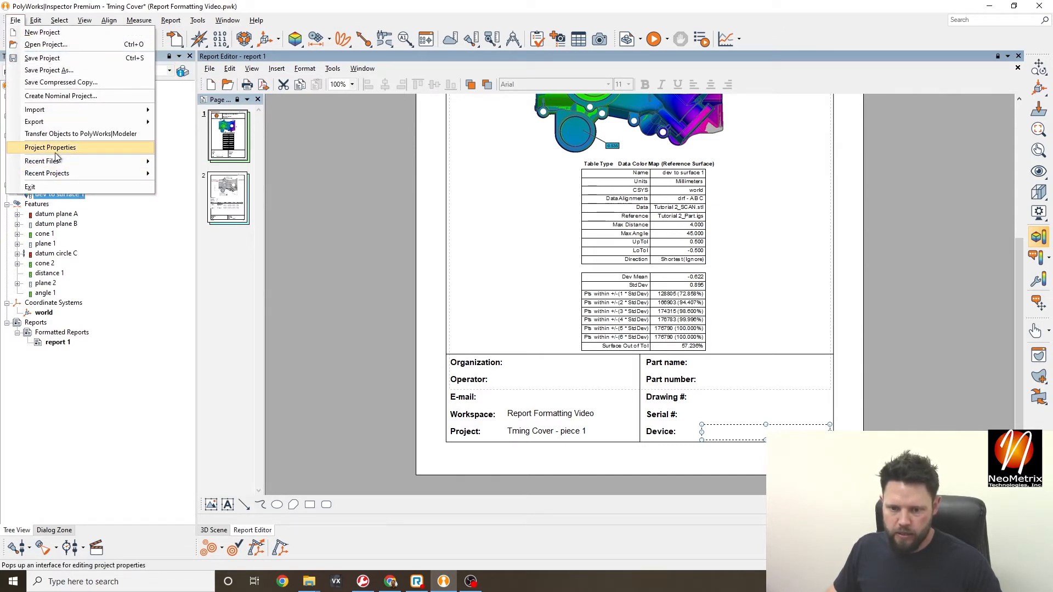
click(301, 176)
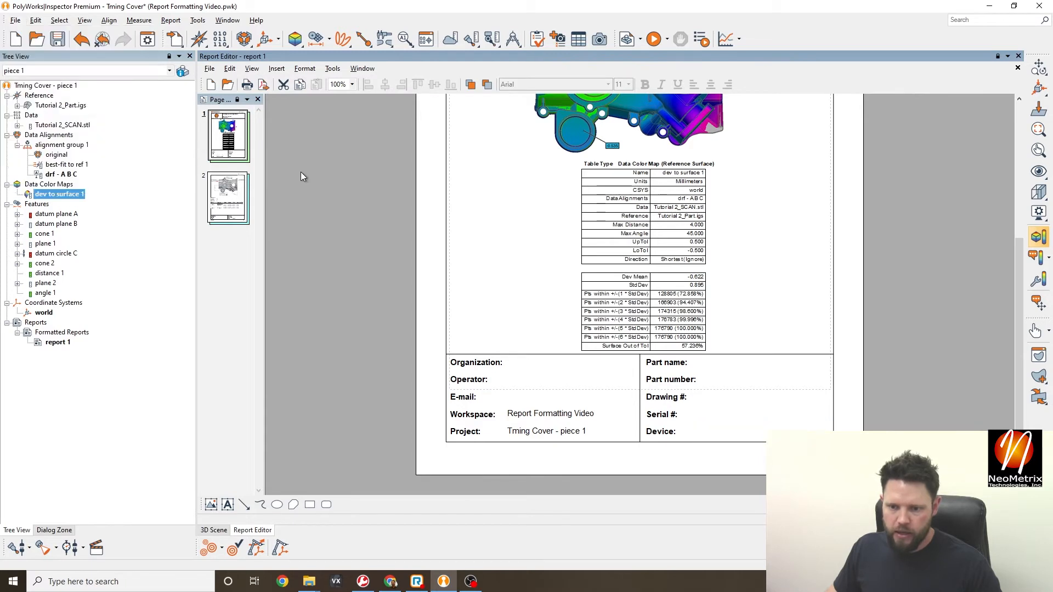
click(181, 72)
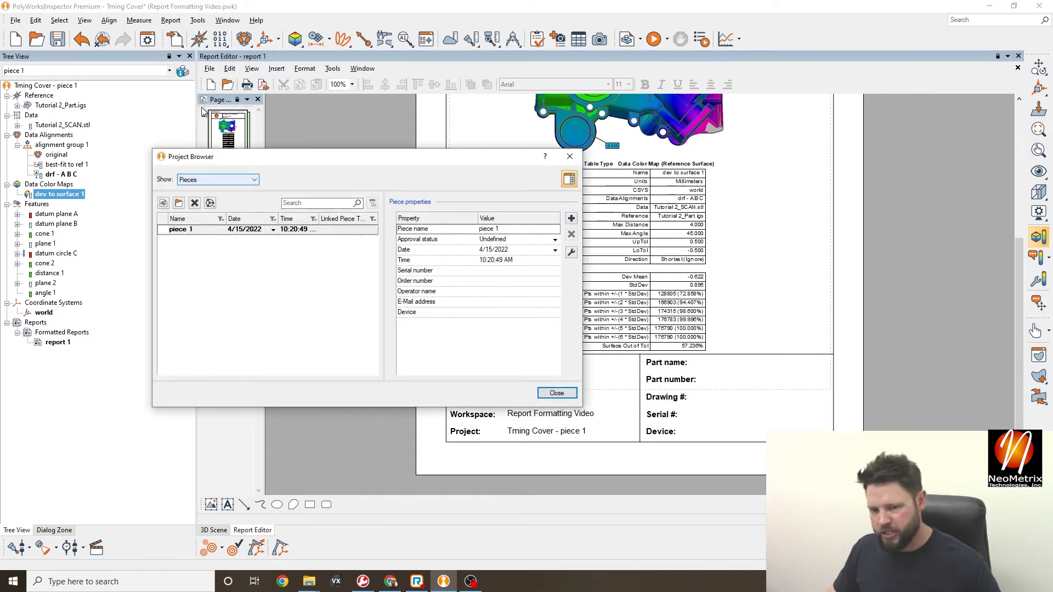
- Toggle the Project Browser's Show list between project and pieces, ending on piece 1's properties
click(241, 181)
click(222, 192)
click(236, 180)
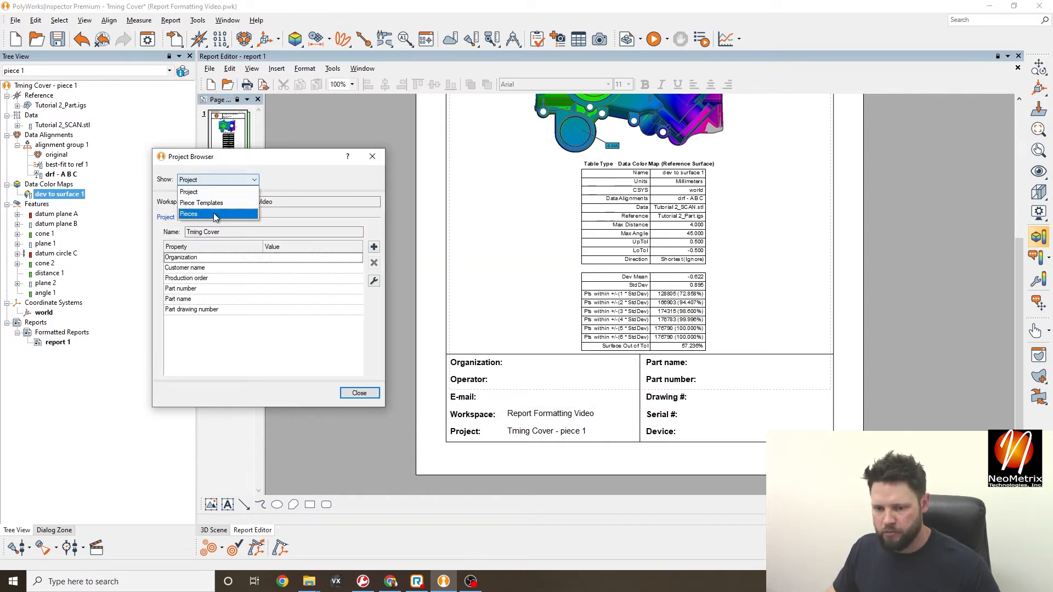
click(215, 215)
click(231, 181)
click(222, 192)
click(232, 181)
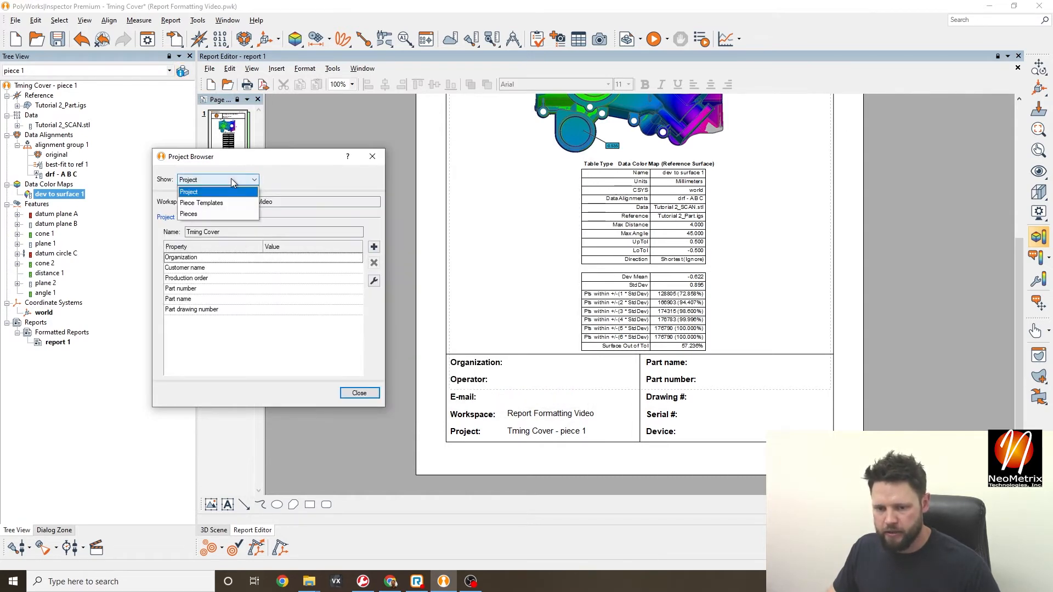
click(217, 214)
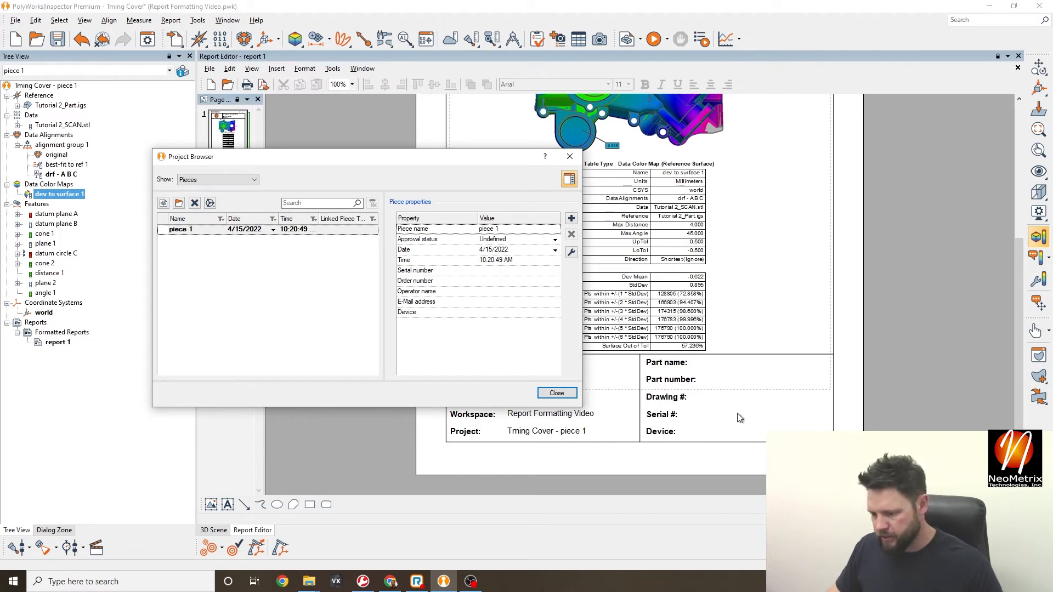
- Set piece 1's Device to Creaform HandySCAN Black Elite
click(534, 312)
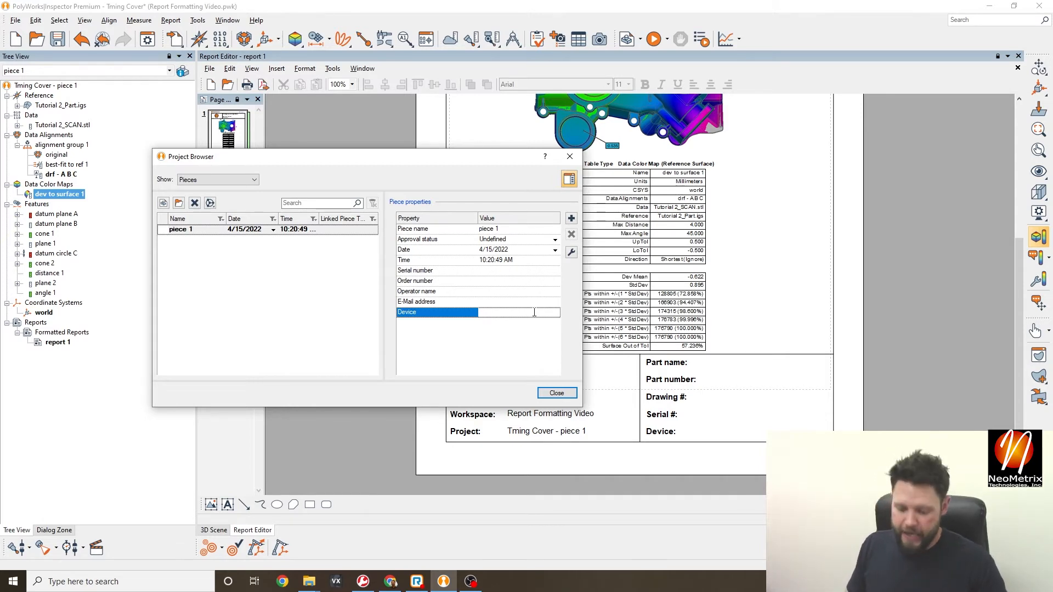
text(Creaform Ha)
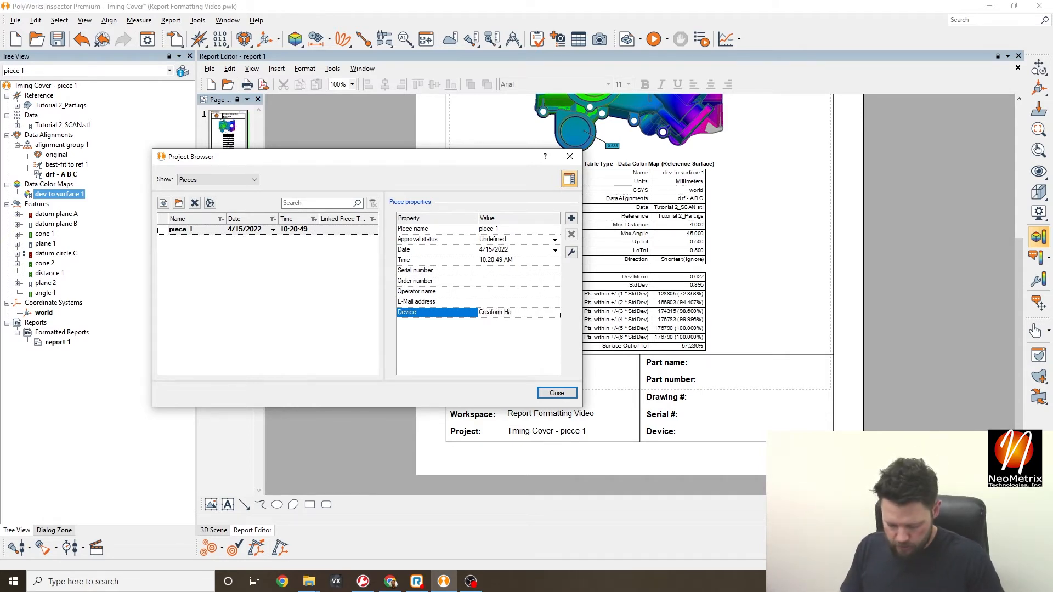
text(ndySCAN Black E)
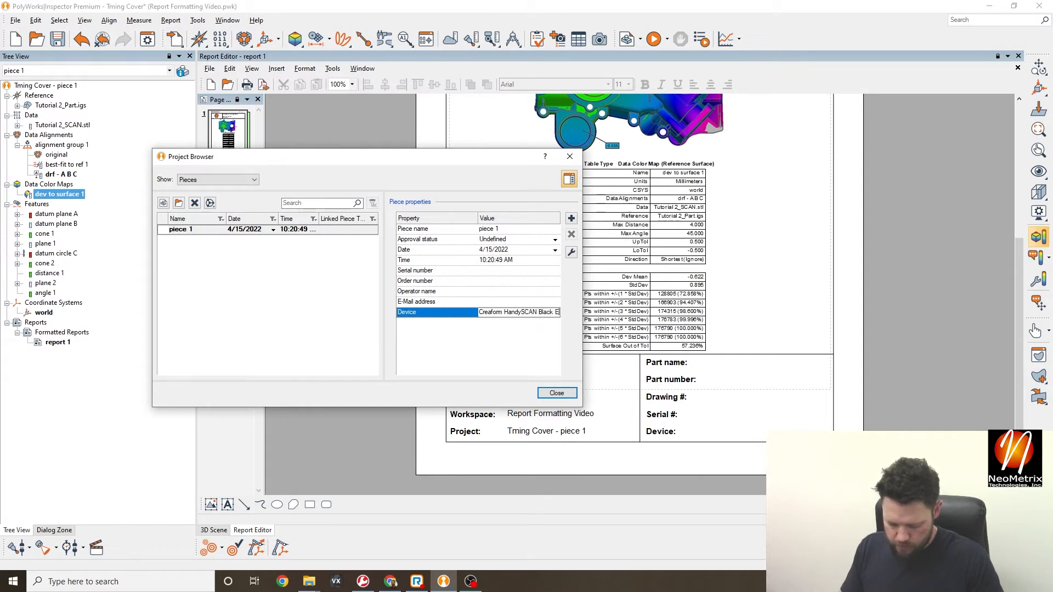
text(lite)
click(536, 331)
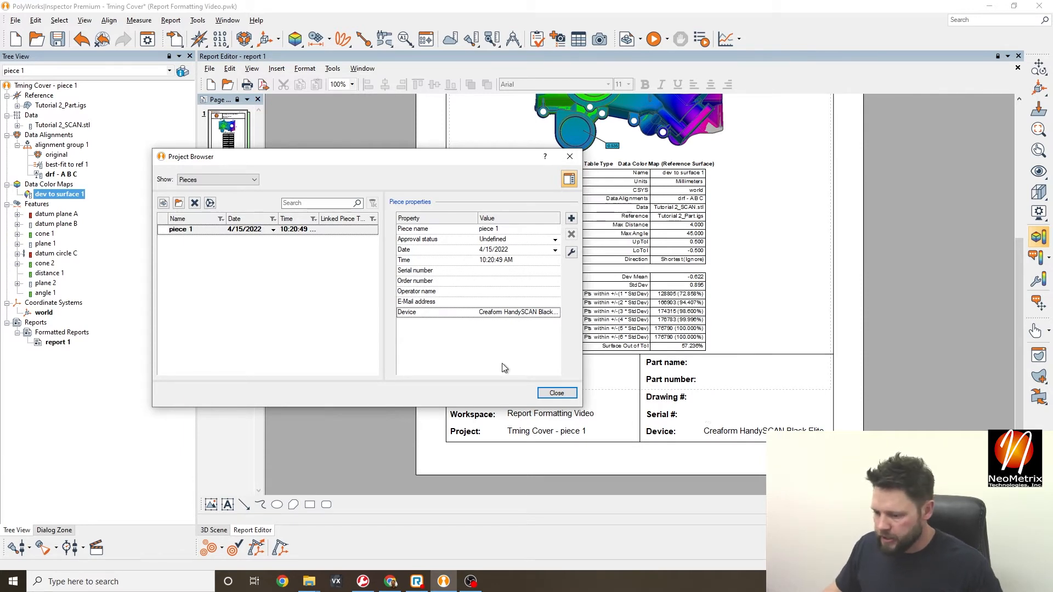
- Set piece 1's Serial number to N/A, leaving Order number empty for now
click(493, 270)
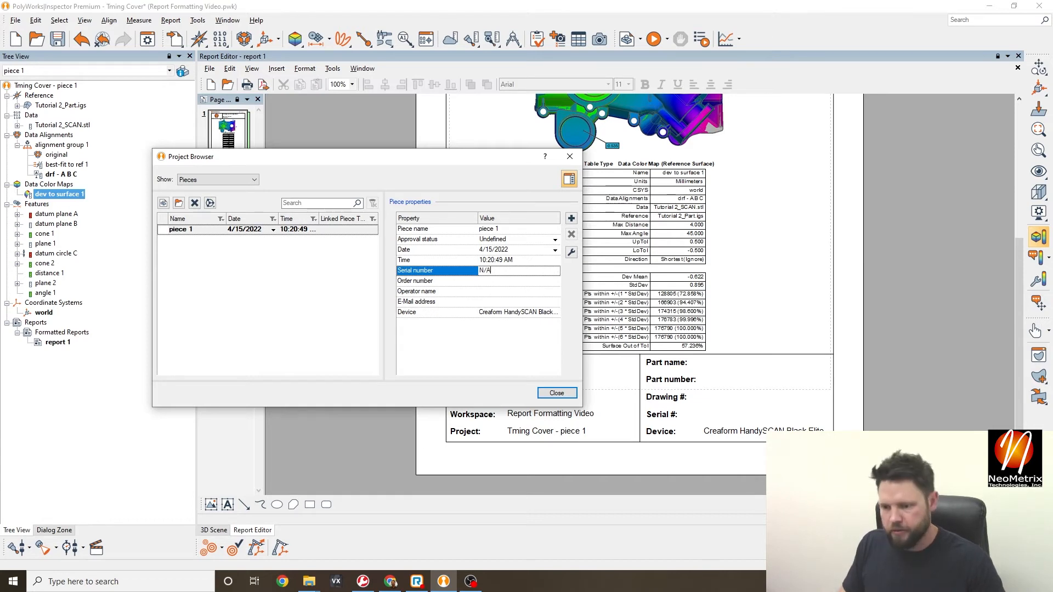
text(N/A)
click(499, 281)
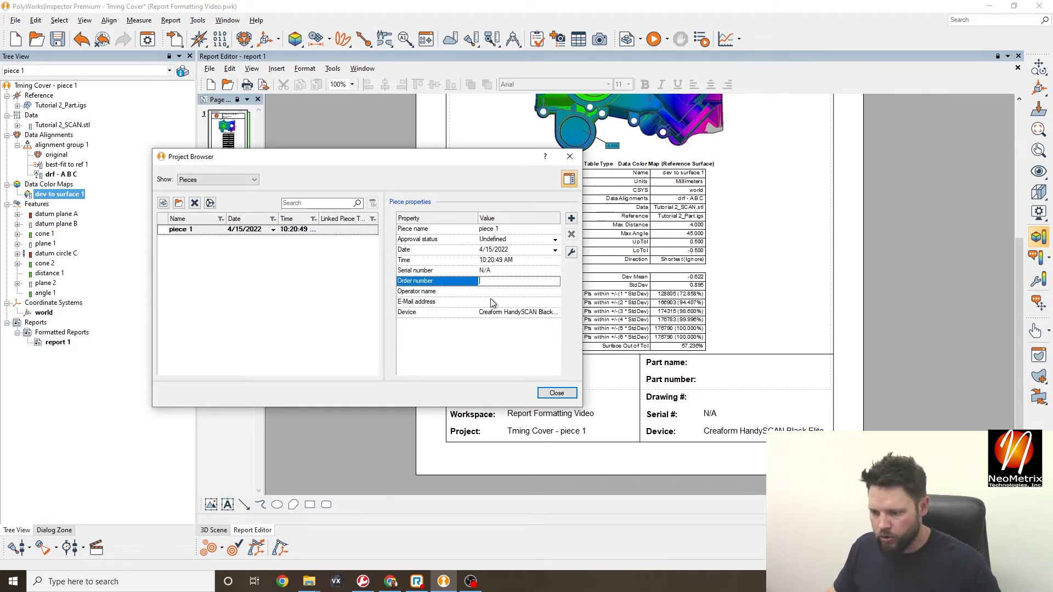
click(504, 349)
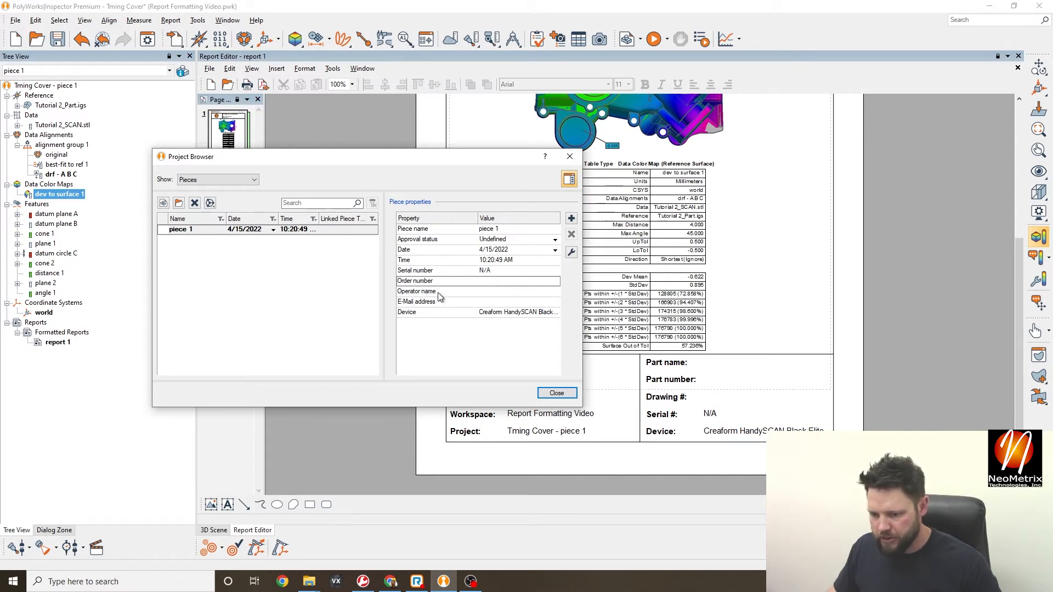
click(509, 293)
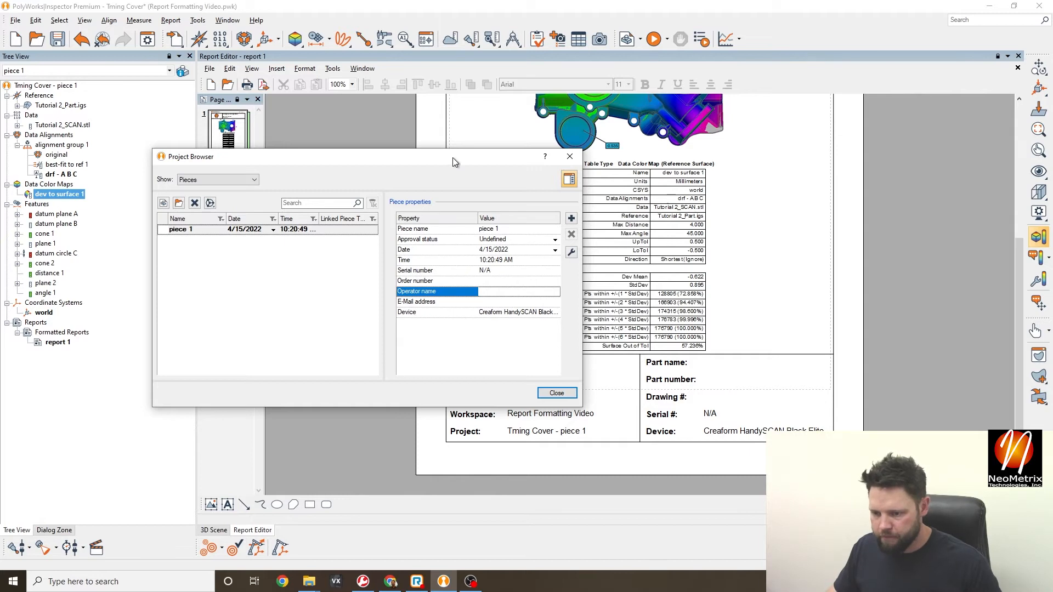
- Enter the operator's name and e-mail address for piece 1
drag(453, 157, 540, 75)
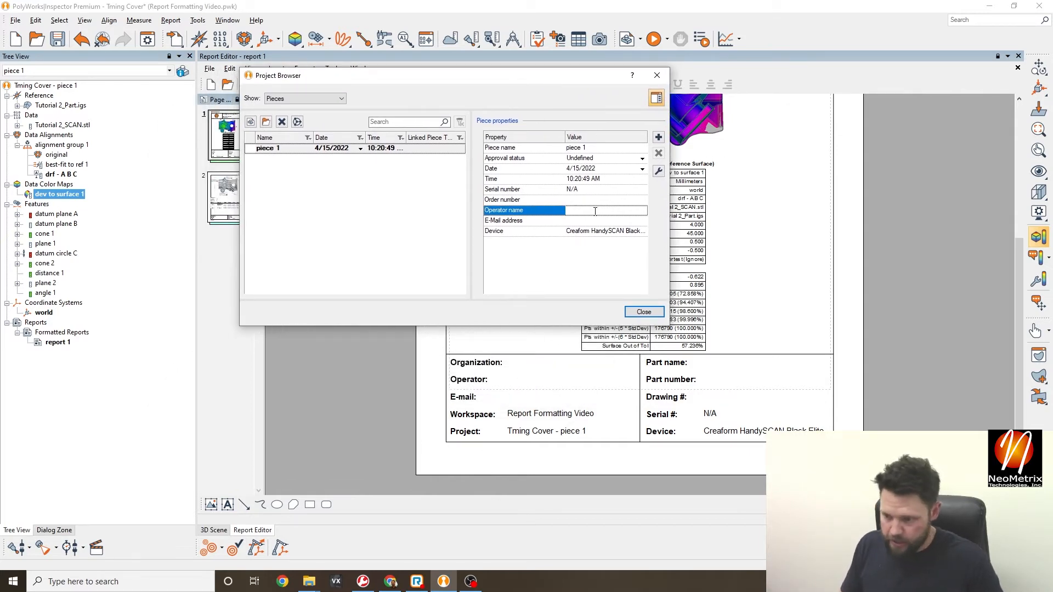
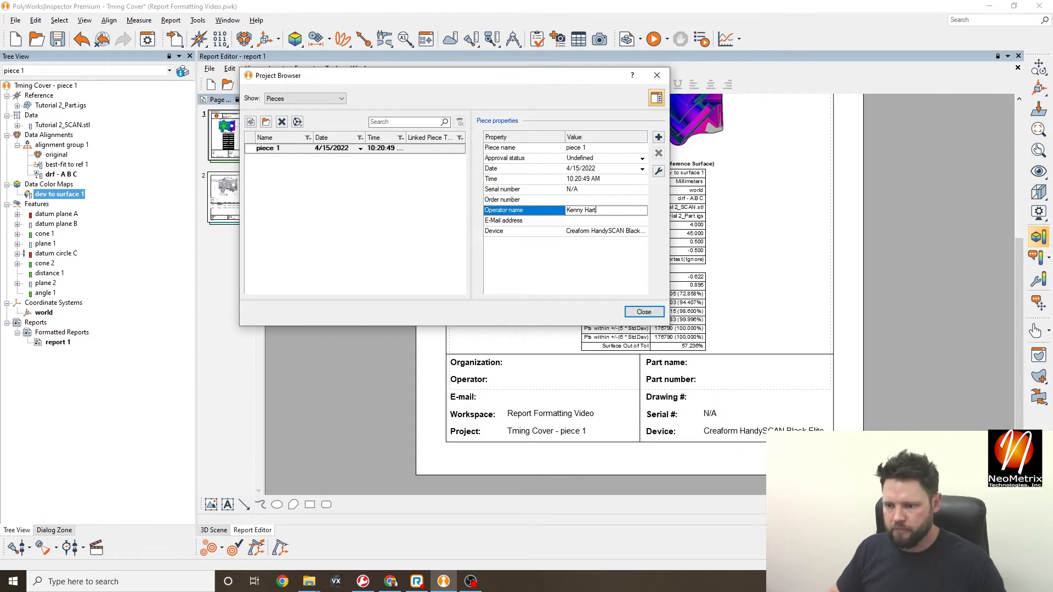
click(608, 220)
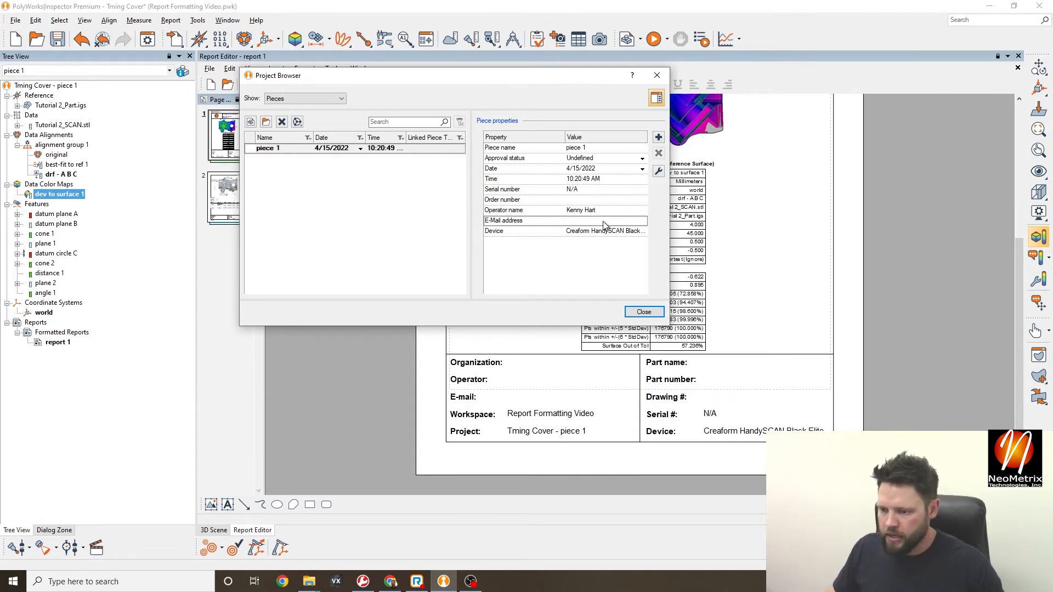
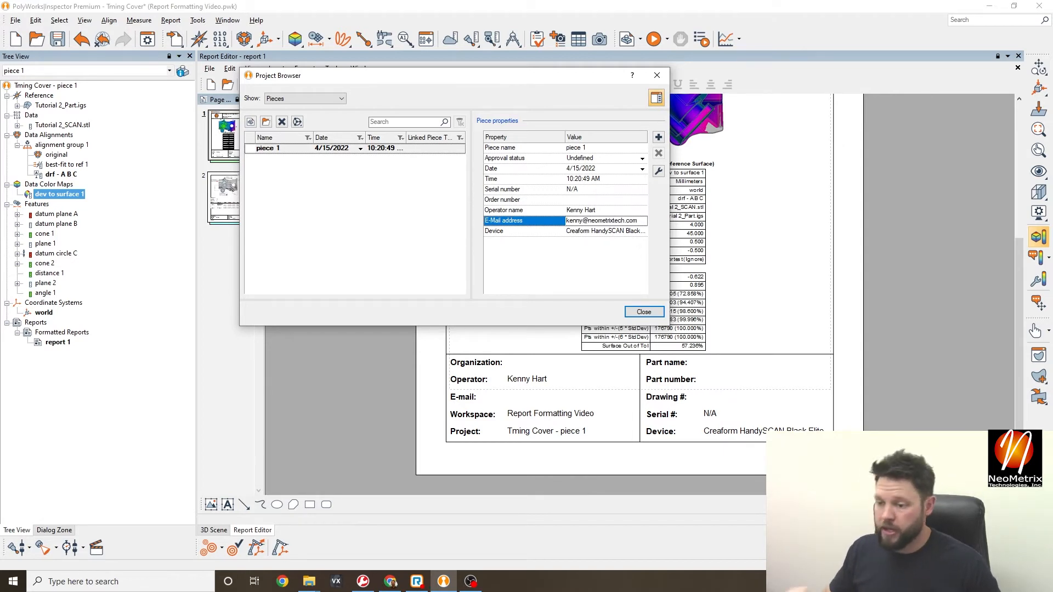
click(598, 275)
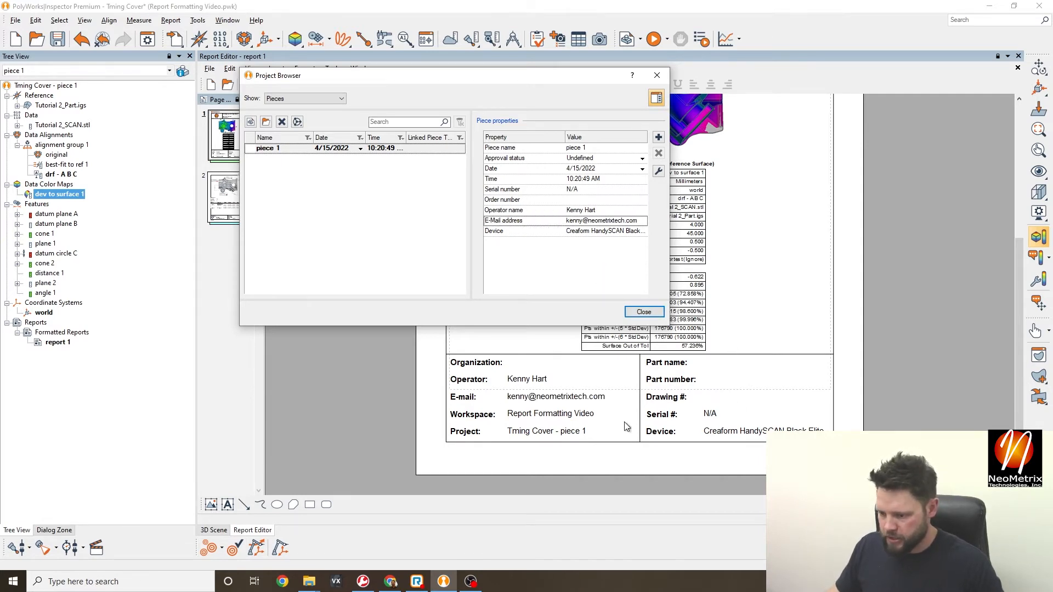
- Set piece 1's Order number to N/A and move the browser off the report
click(572, 201)
text(N/A)
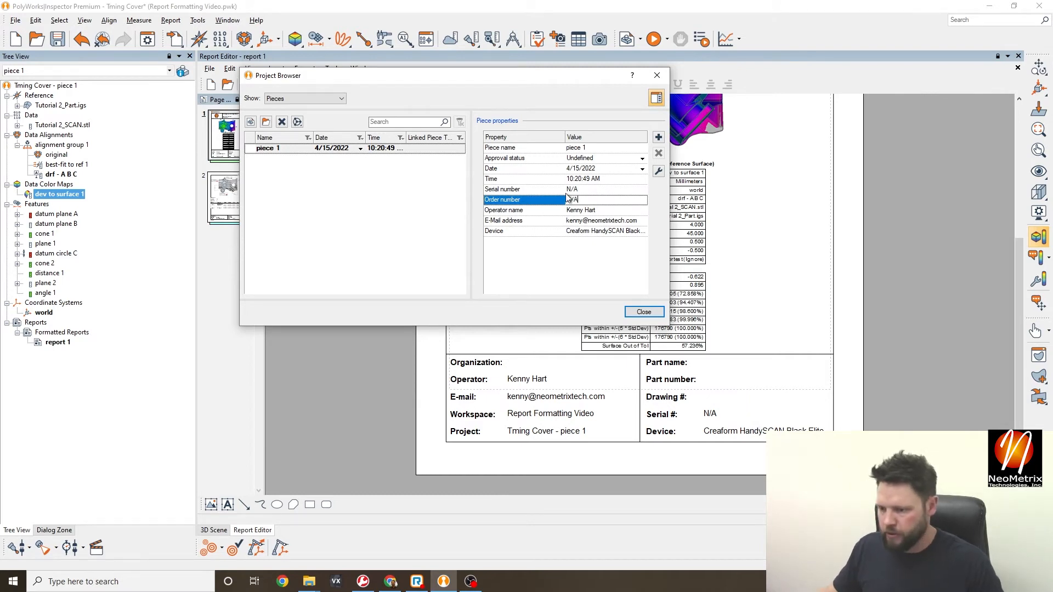
click(559, 264)
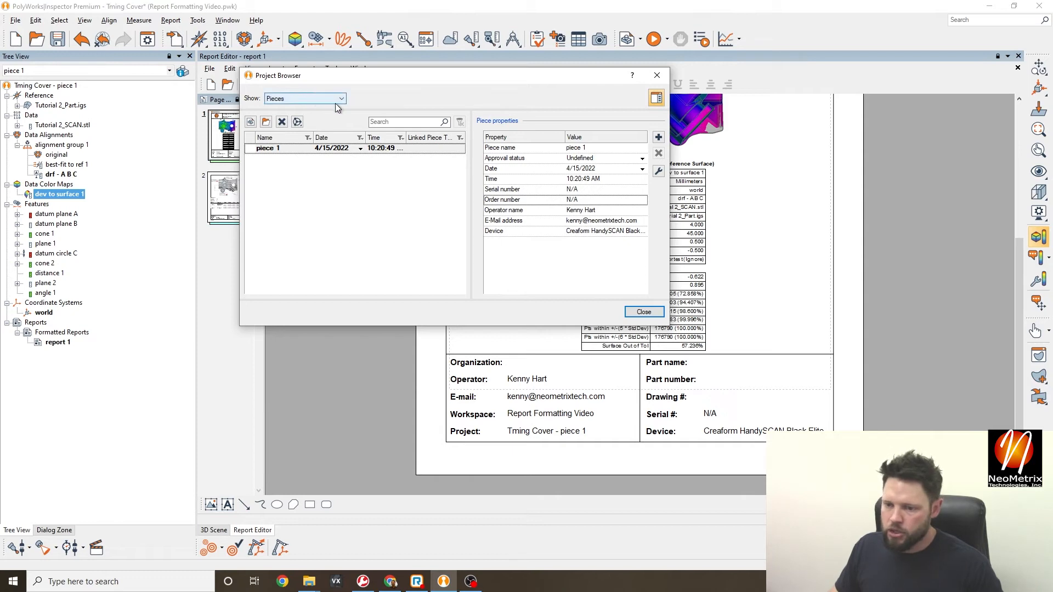
drag(571, 79, 337, 74)
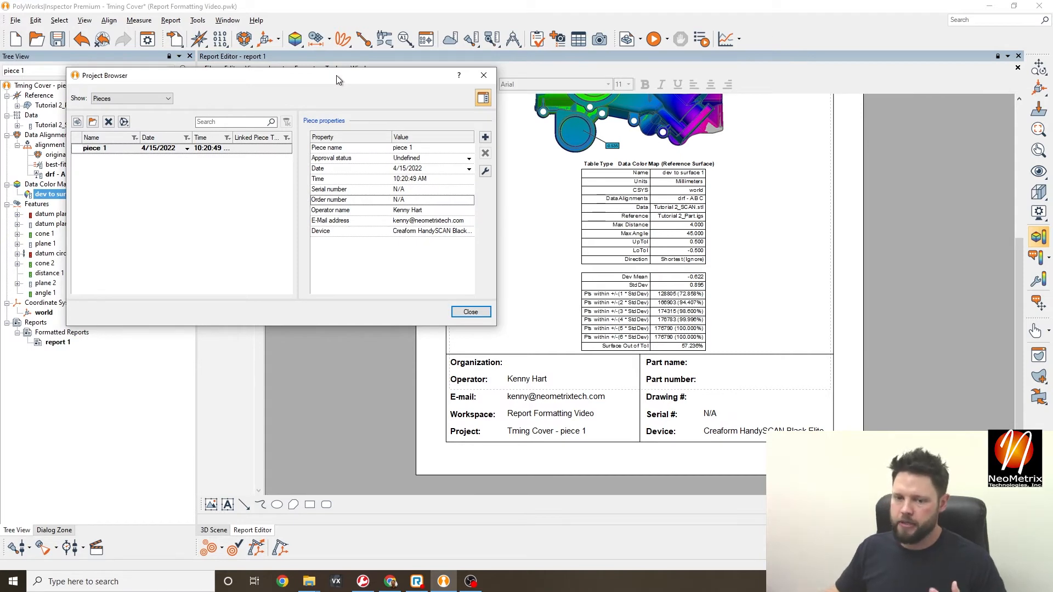
click(131, 99)
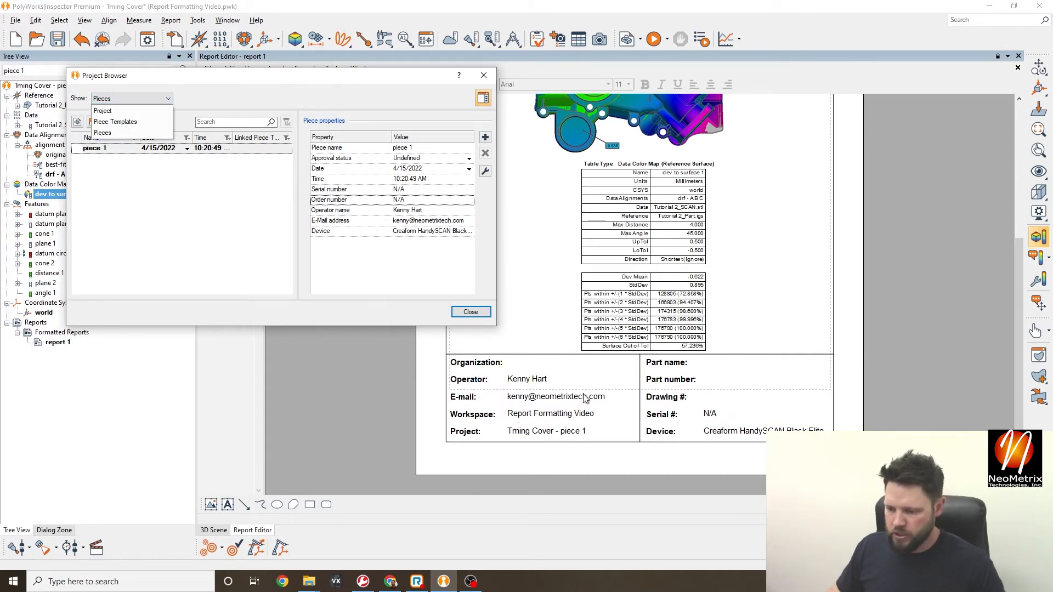
- In the project-level properties, fill in the Organization and Customer name values
click(117, 110)
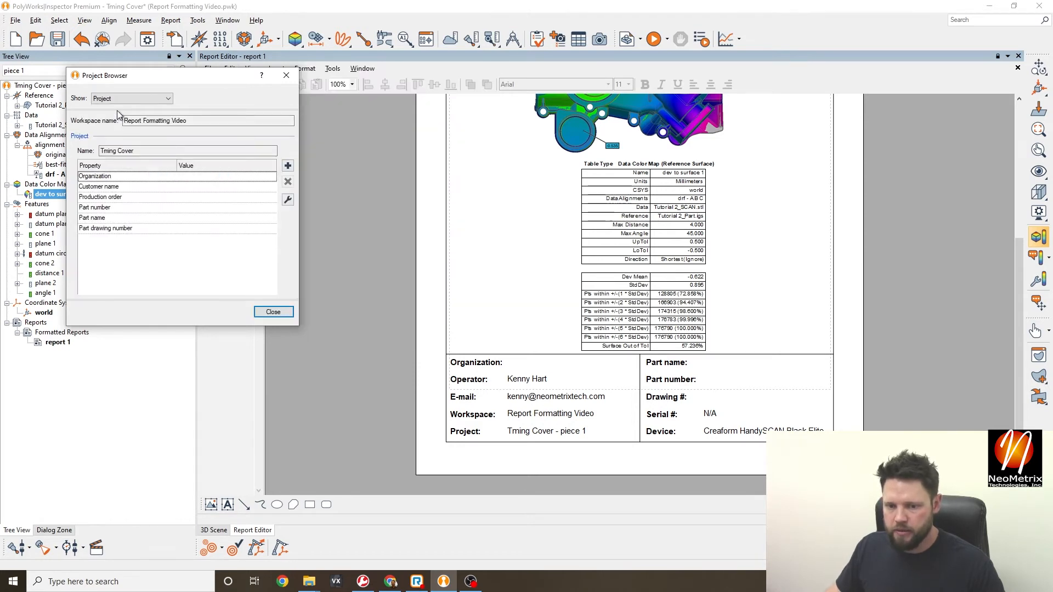
drag(183, 76, 209, 71)
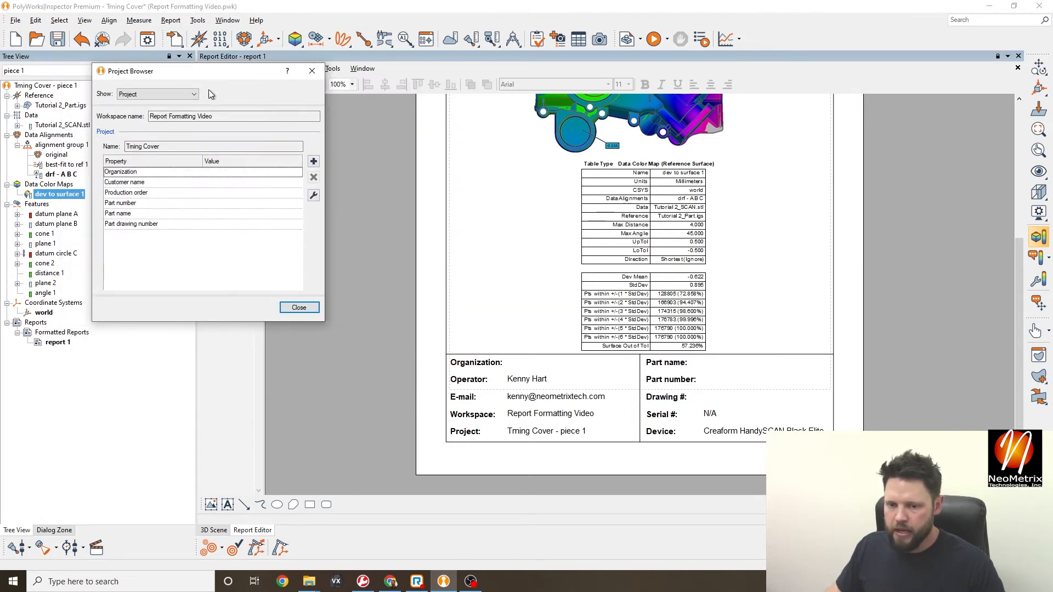
click(217, 173)
click(217, 173)
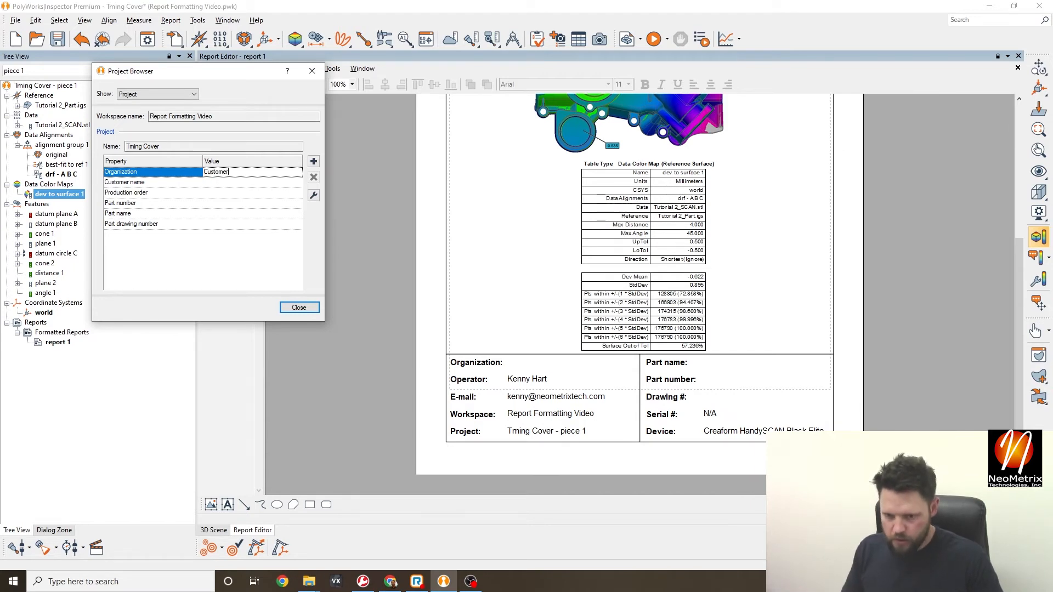
double_click(239, 172)
text(Ne)
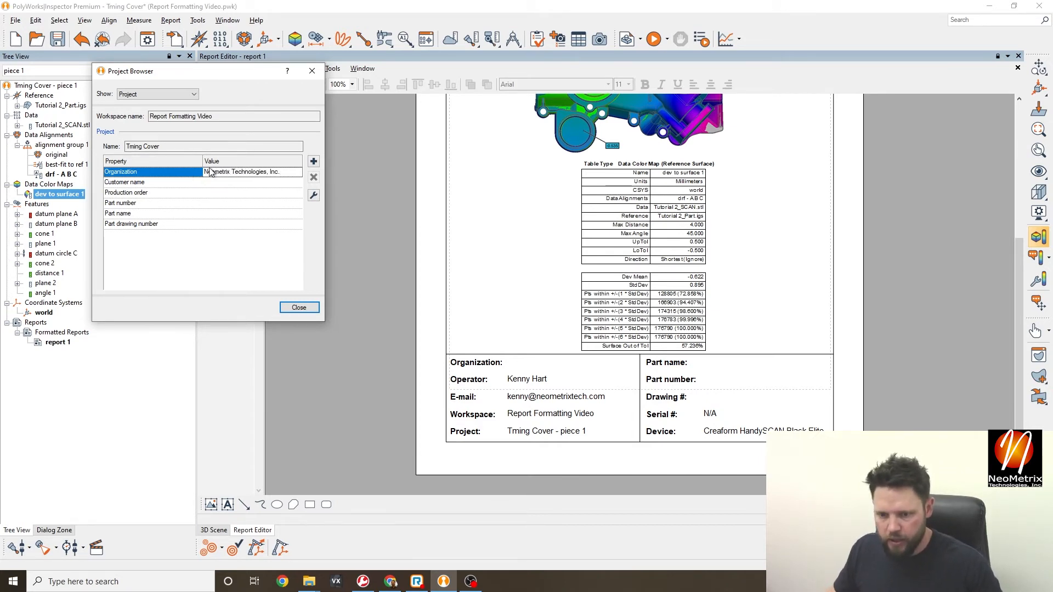
key(Return)
click(163, 185)
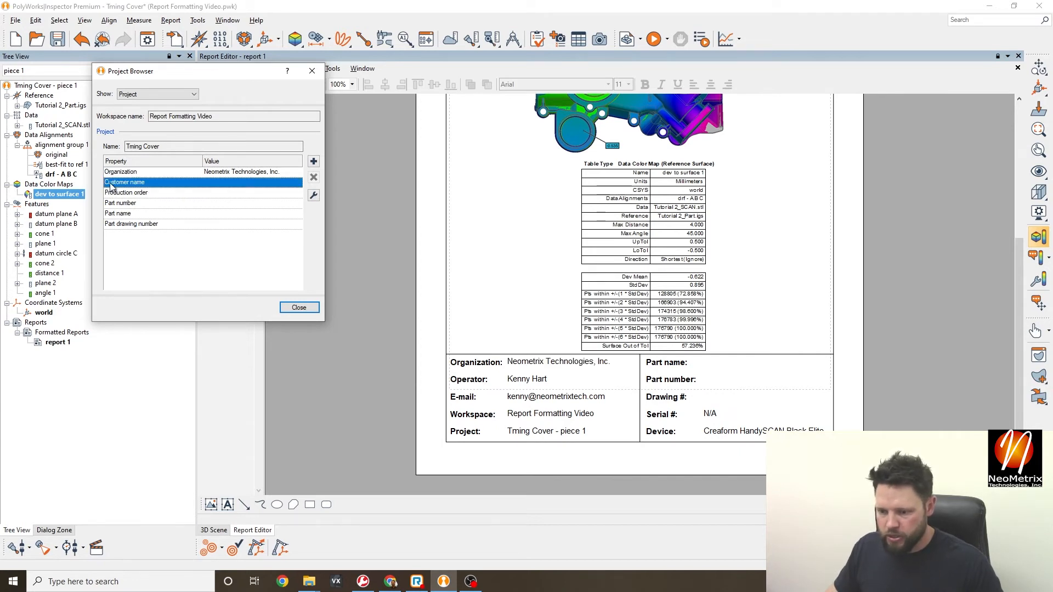
click(241, 183)
text(Customer)
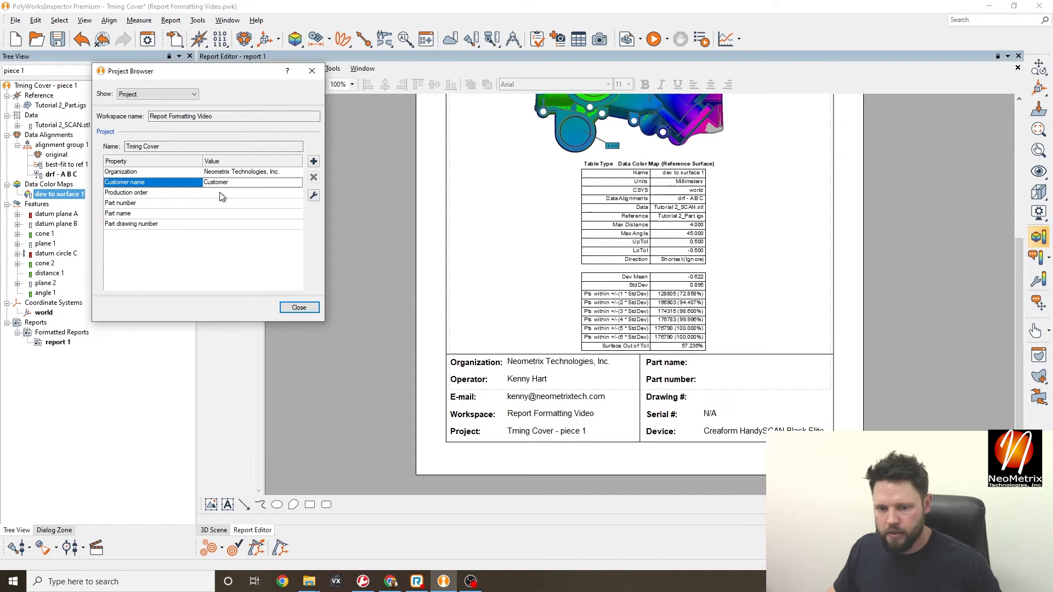
key(Return)
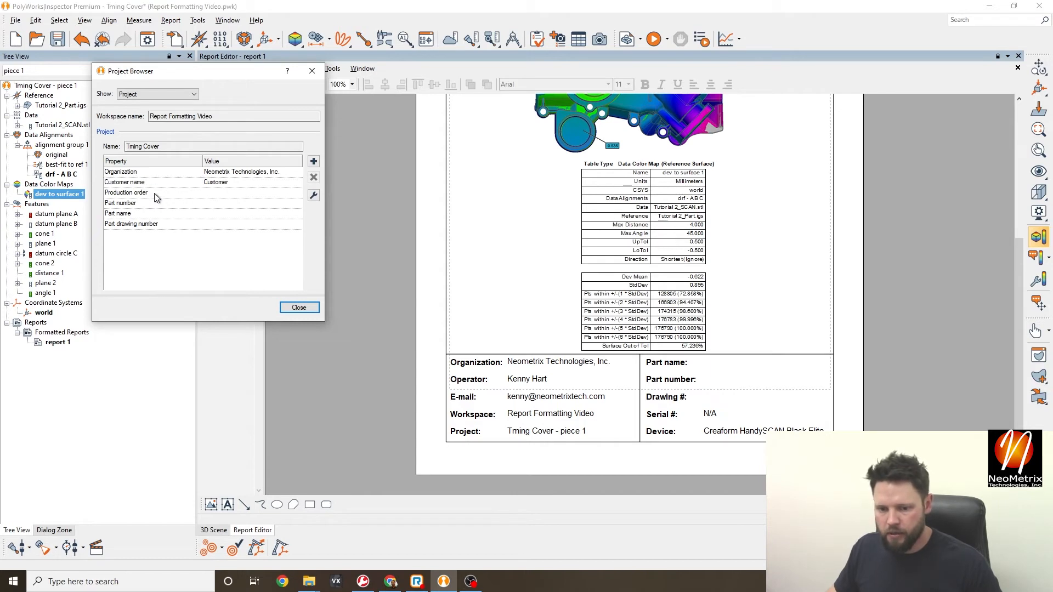
- Set Part number 1, Part name Timing Cover and Part drawing number #12345A
double_click(236, 205)
key(Return)
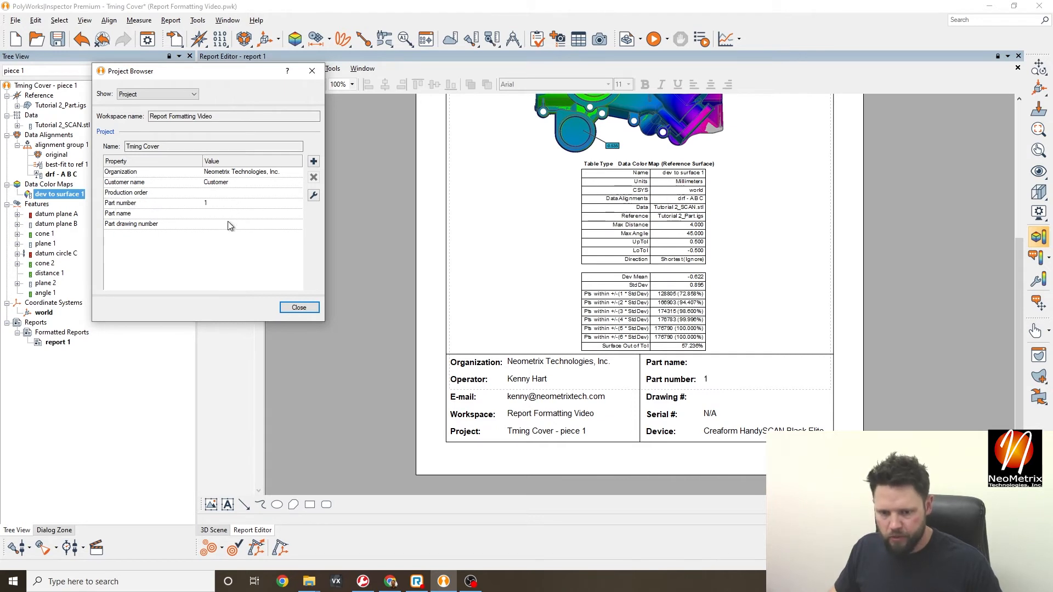
double_click(226, 214)
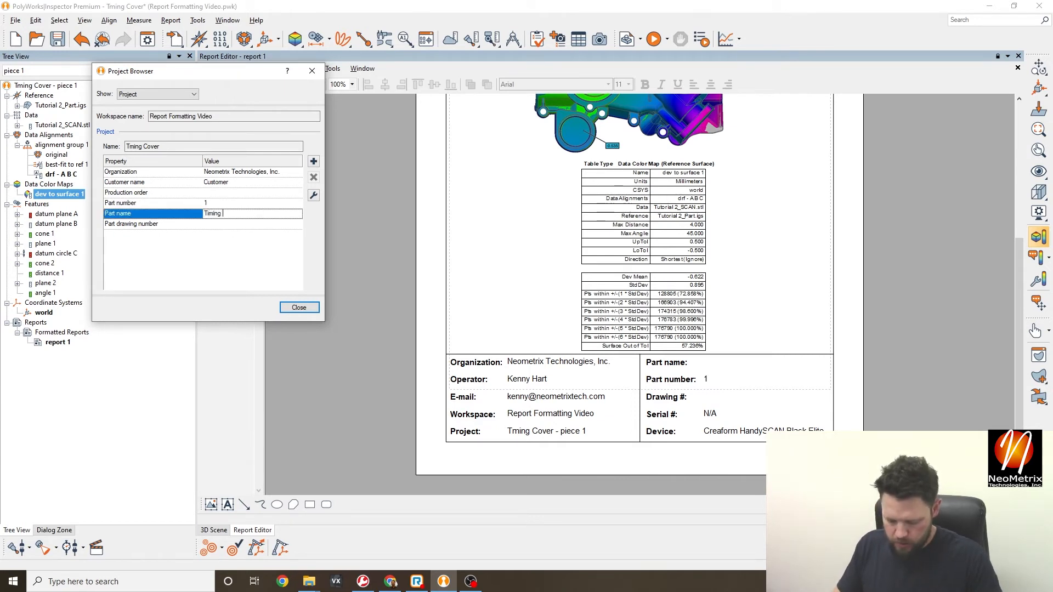
text(Timing Cover)
click(192, 275)
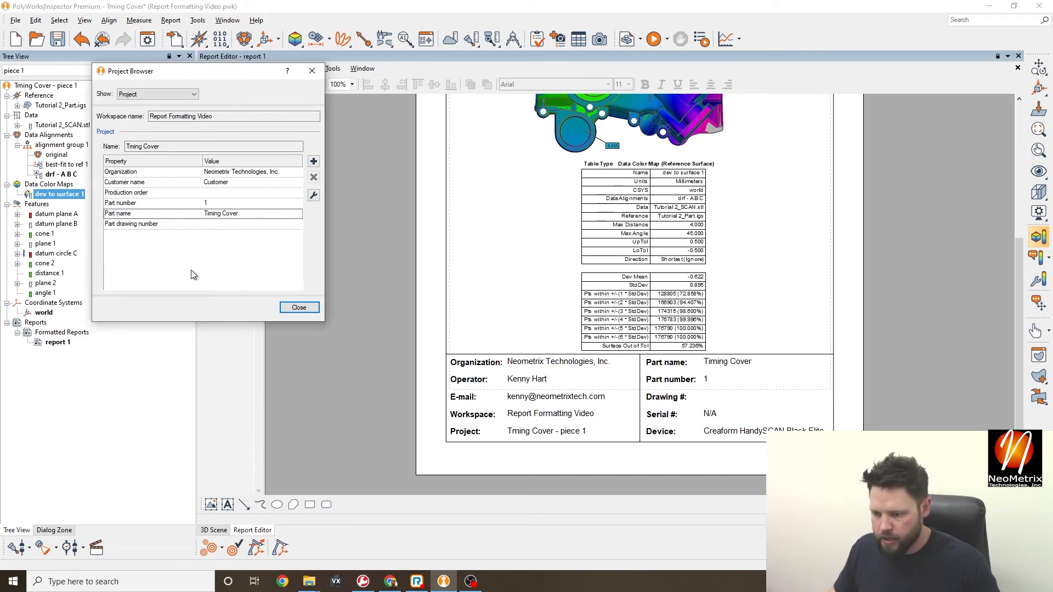
double_click(233, 218)
double_click(234, 222)
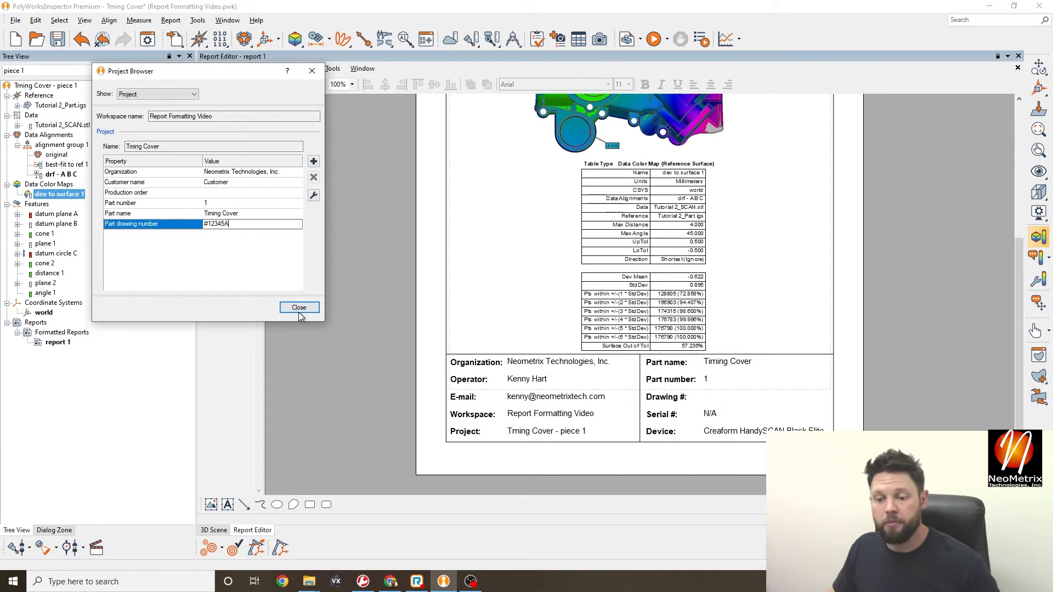
click(212, 244)
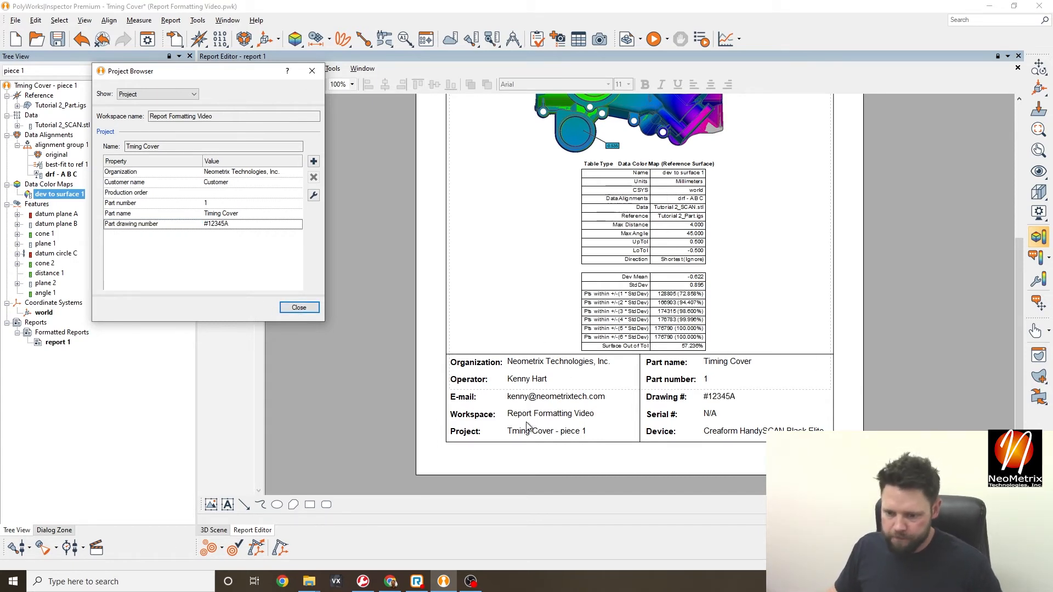
- Close the Project Browser and display report page 2 with its footer fields
click(299, 307)
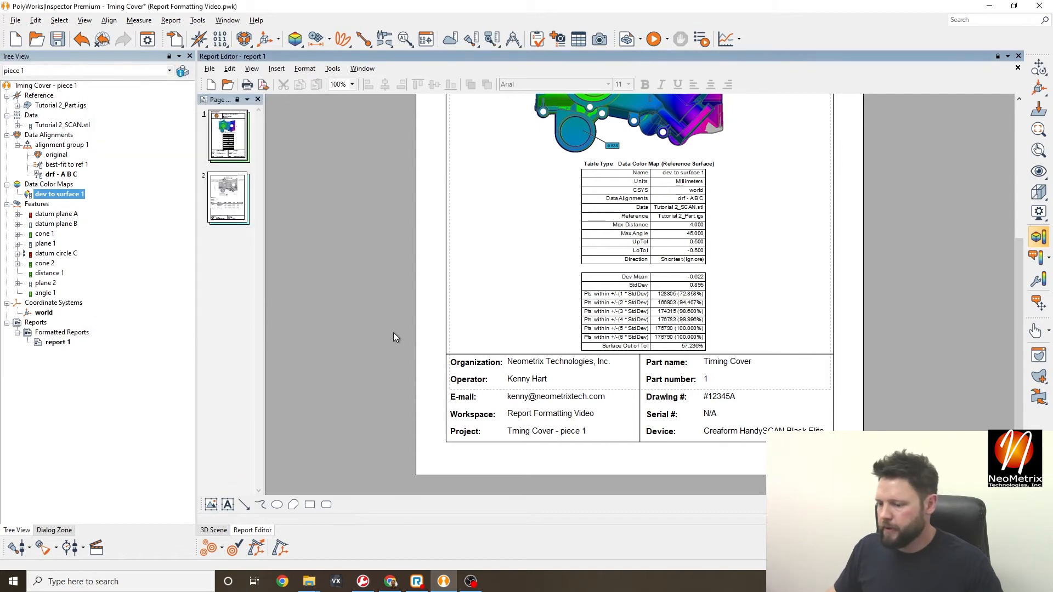
scroll(649, 338, up, 4)
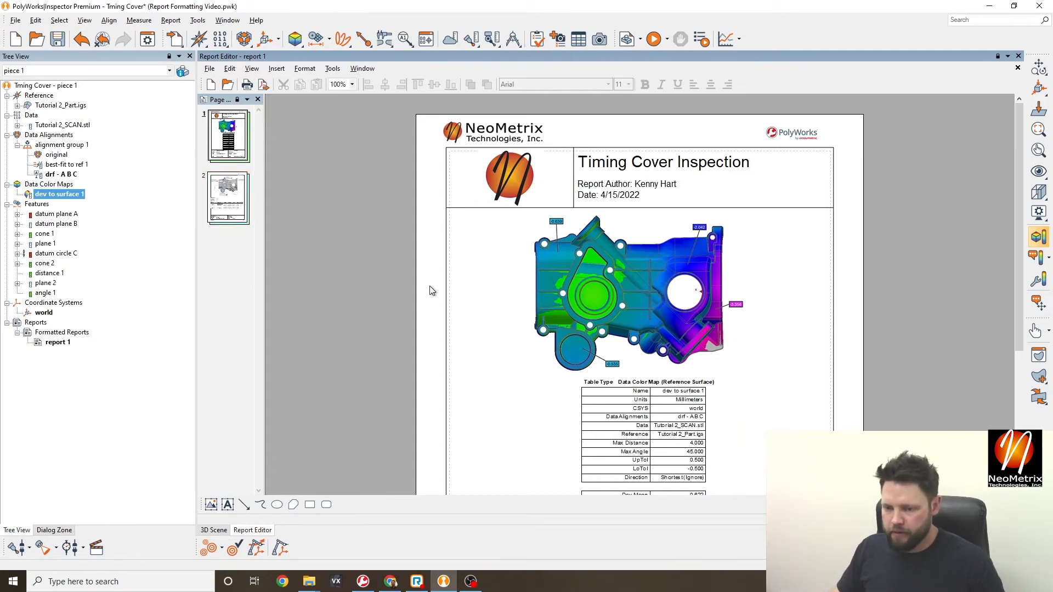
scroll(430, 286, down, 4)
click(248, 208)
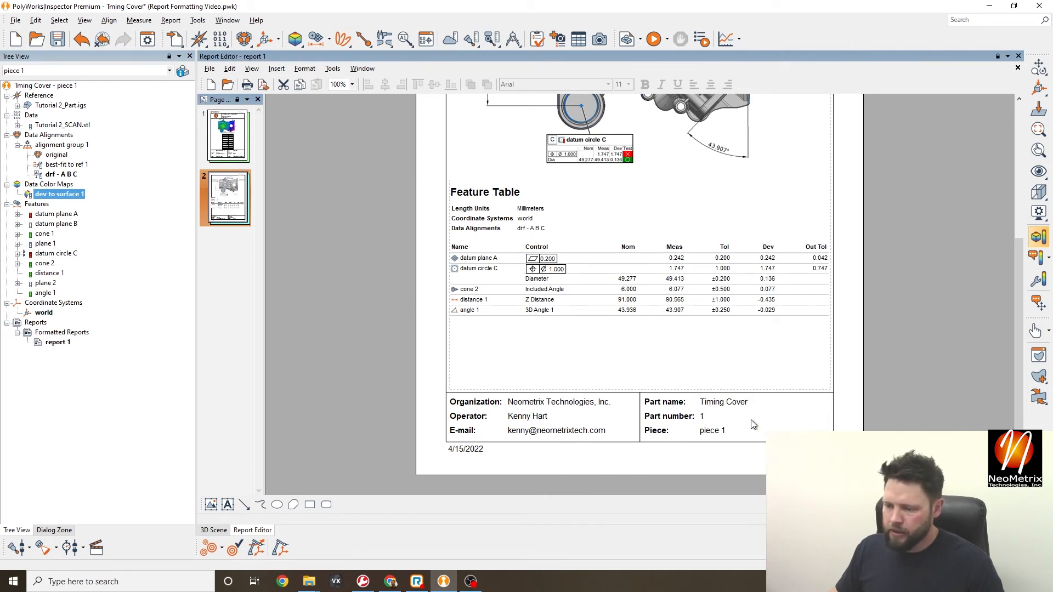
click(730, 409)
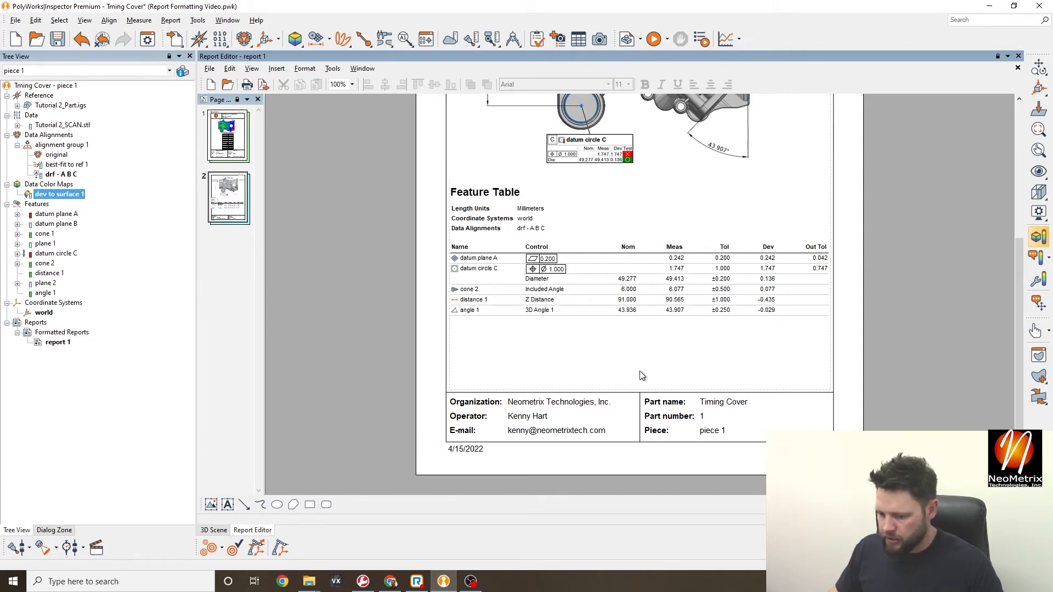
scroll(642, 371, up, 2)
scroll(641, 378, down, 1)
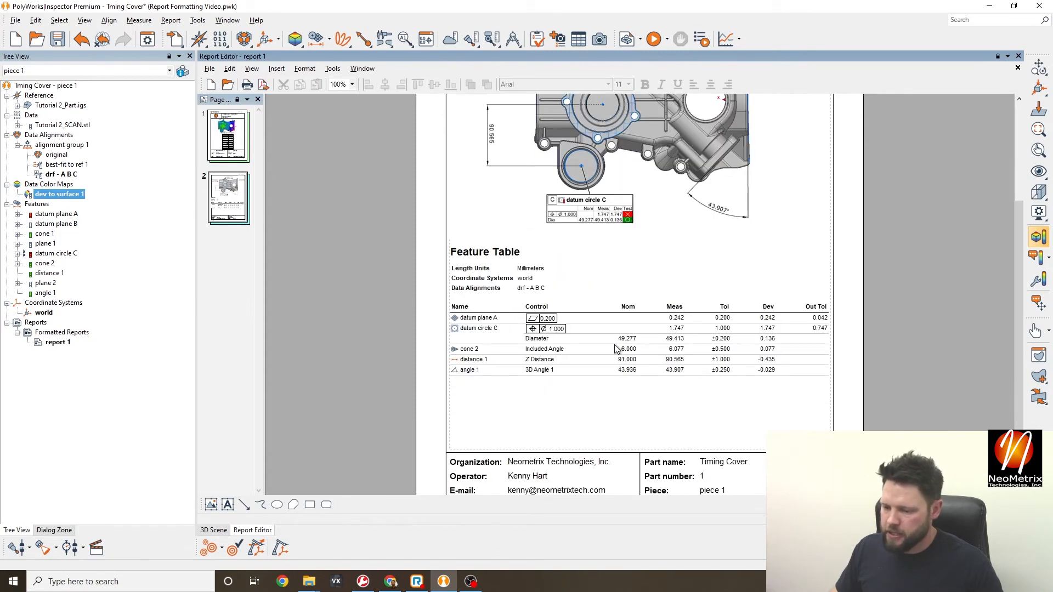
scroll(633, 404, down, 1)
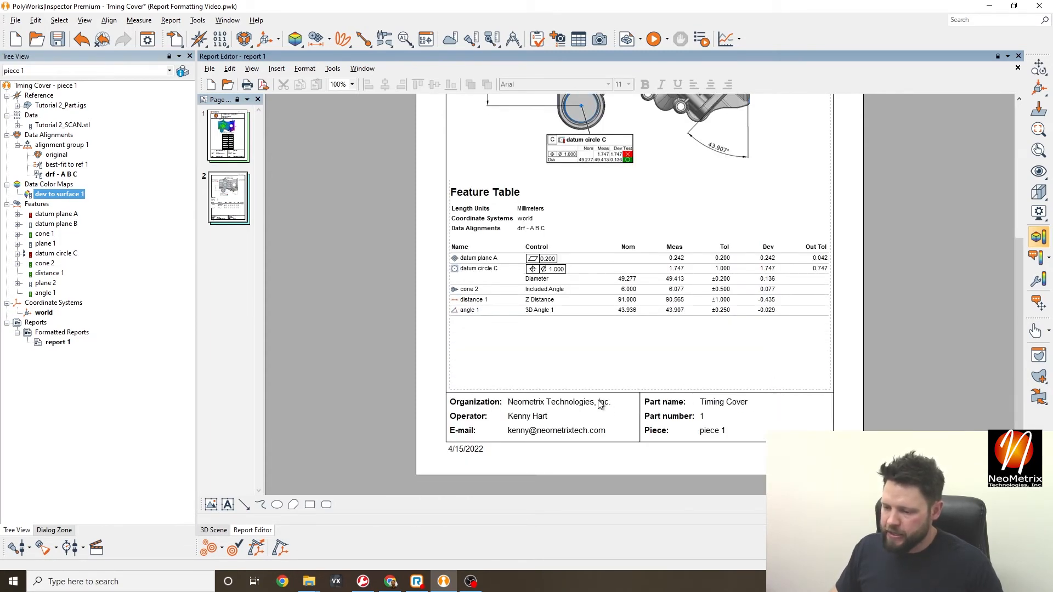
right_click(675, 406)
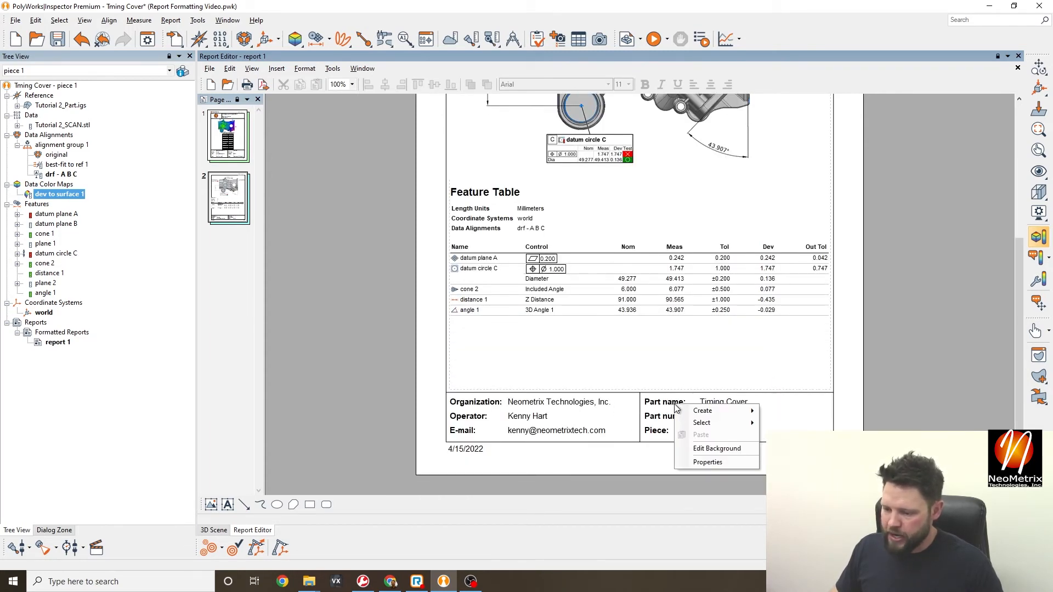
- In background editing, rename the footer's 'Part number:' label to 'Customer:'
click(724, 448)
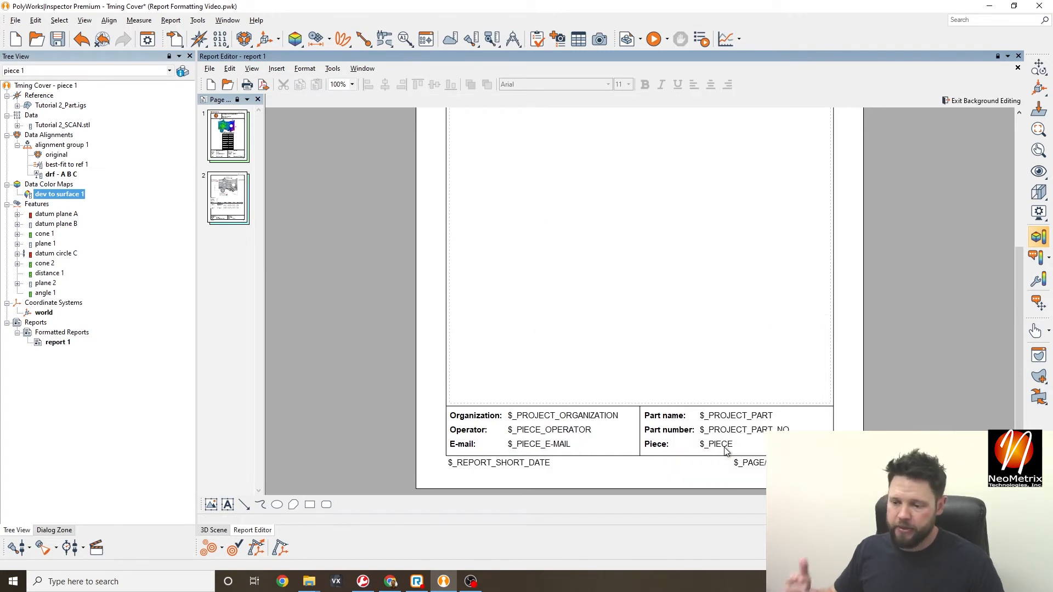
scroll(725, 451, down, 1)
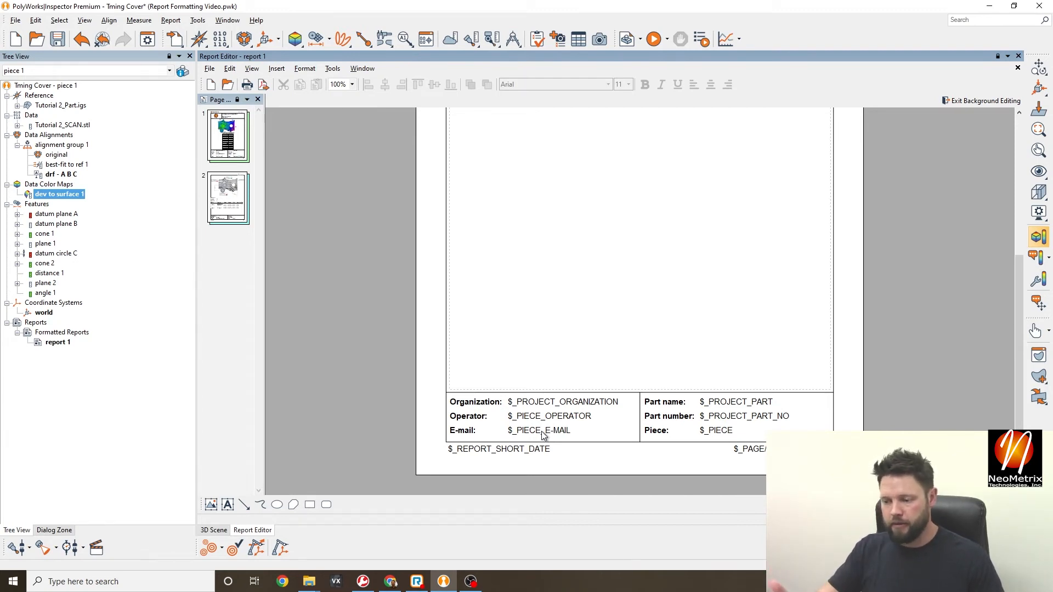
double_click(663, 419)
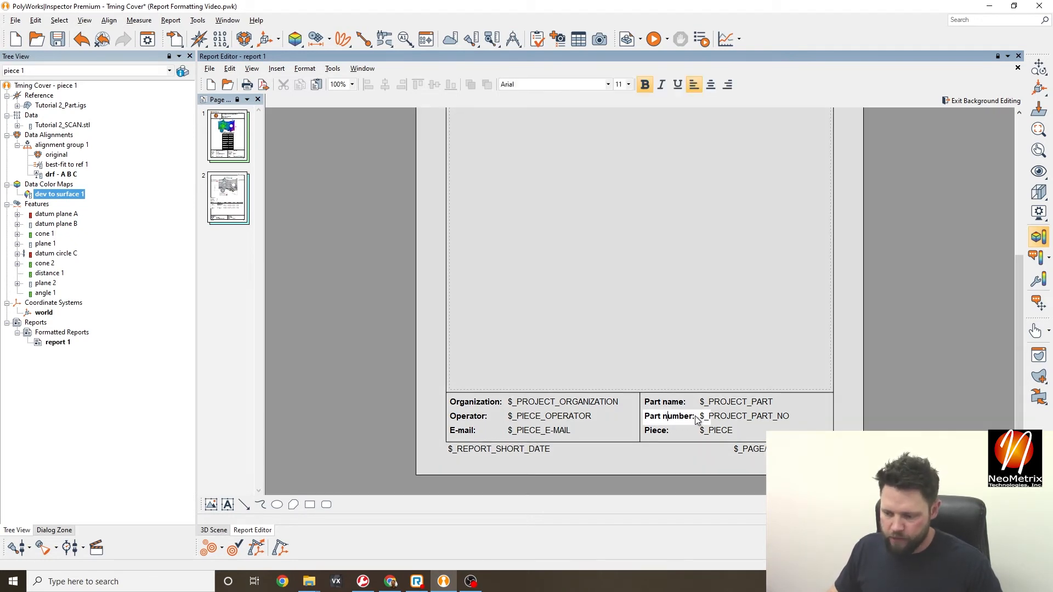
drag(694, 419, 646, 418)
key(BackSpace)
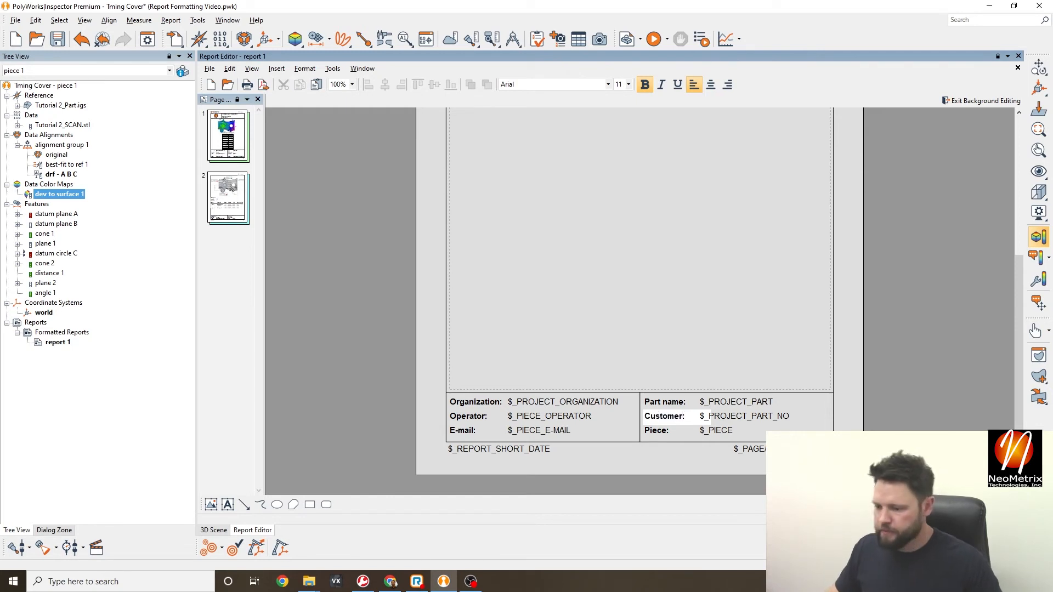
click(587, 321)
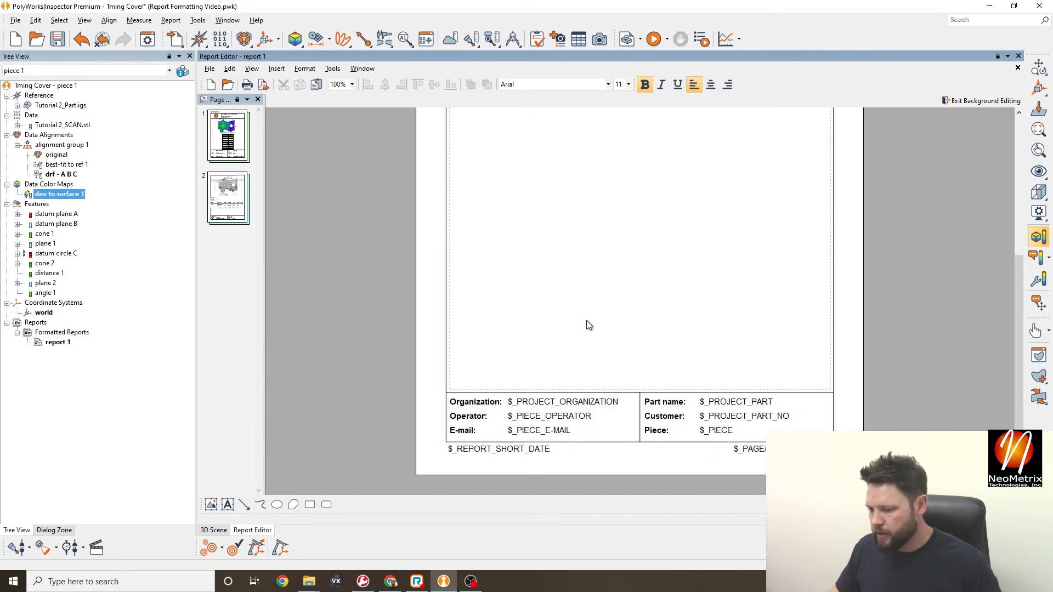
- Replace the value beside Customer with the $_PROJECT_CUSTOMER field code
double_click(749, 418)
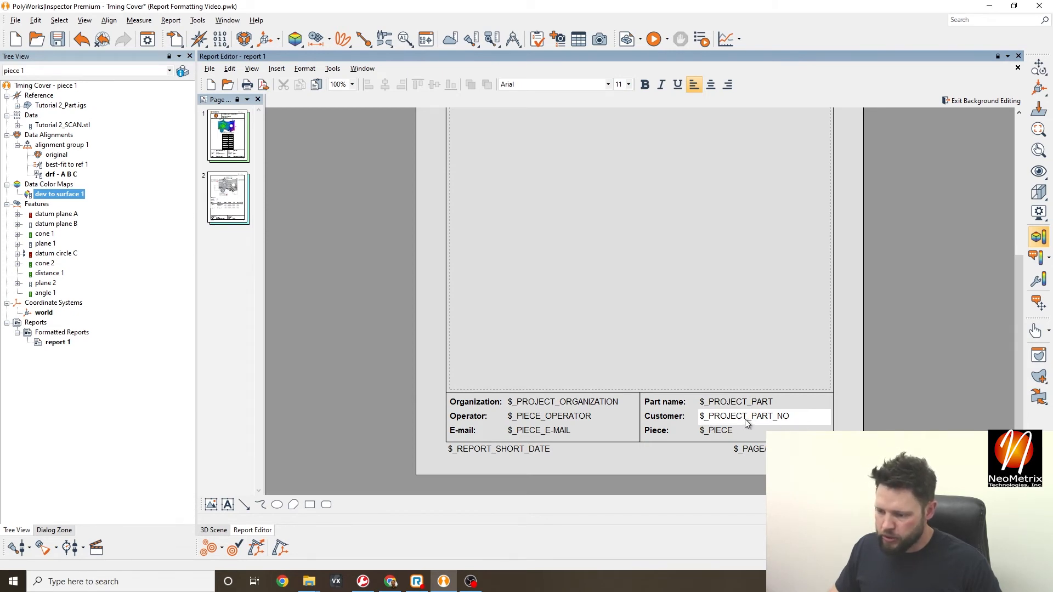
drag(792, 418, 713, 418)
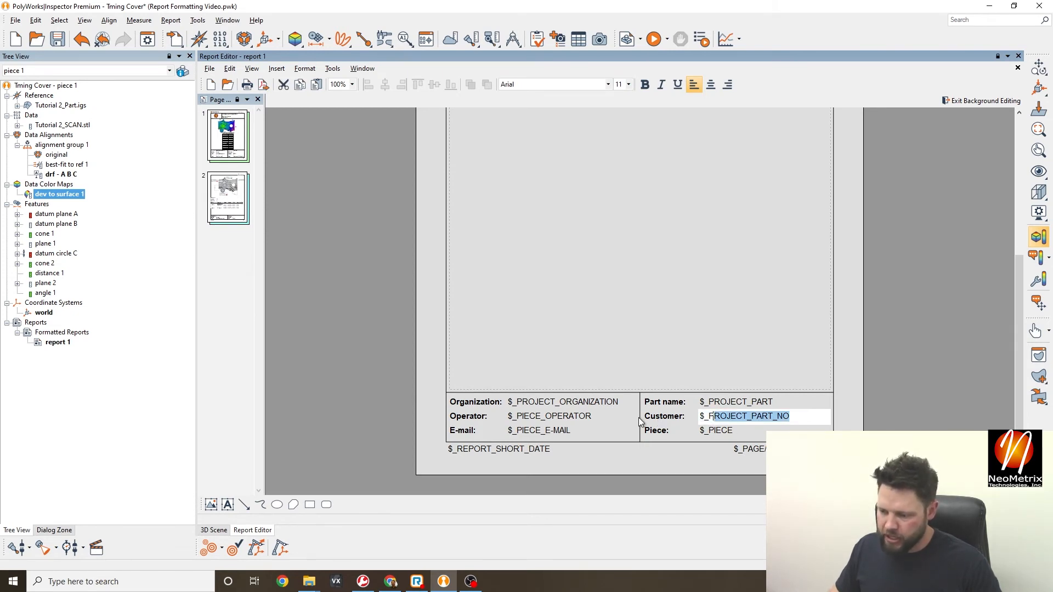
key(BackSpace)
key(BackSpace)
key(BackSpace)
key(BackSpace)
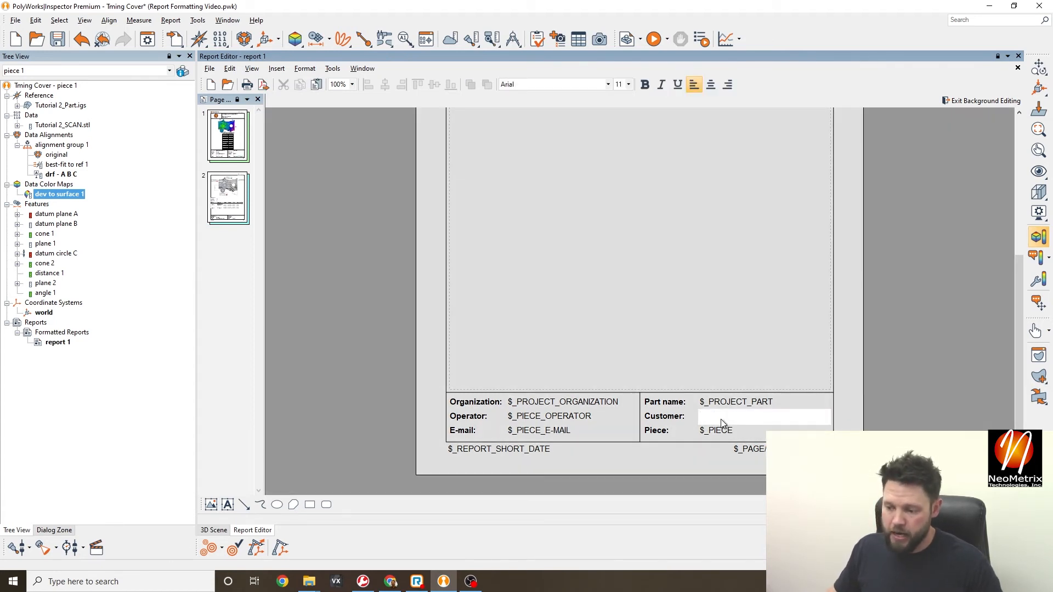
right_click(725, 417)
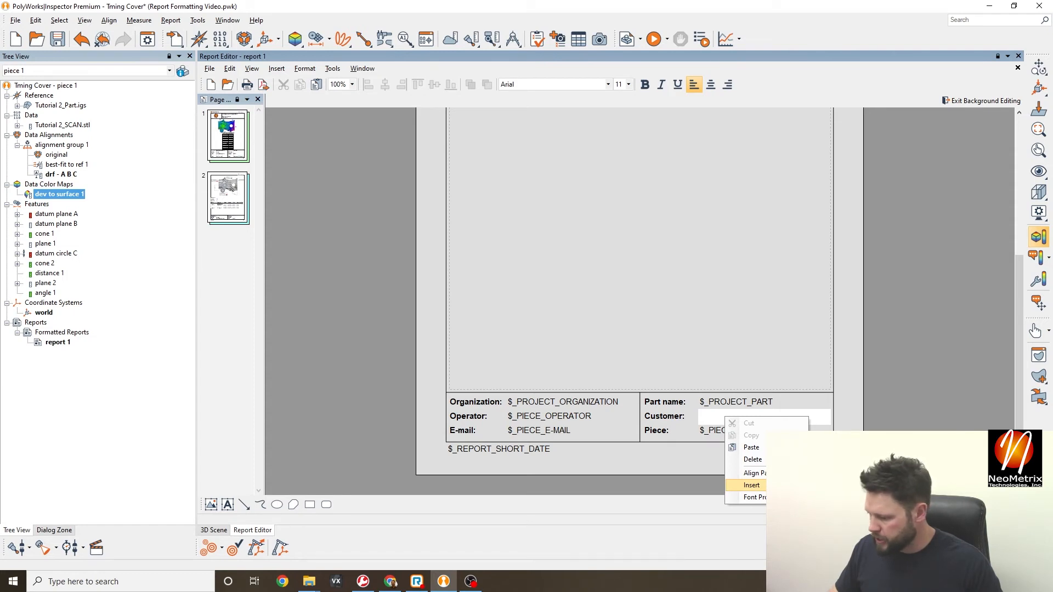
click(889, 508)
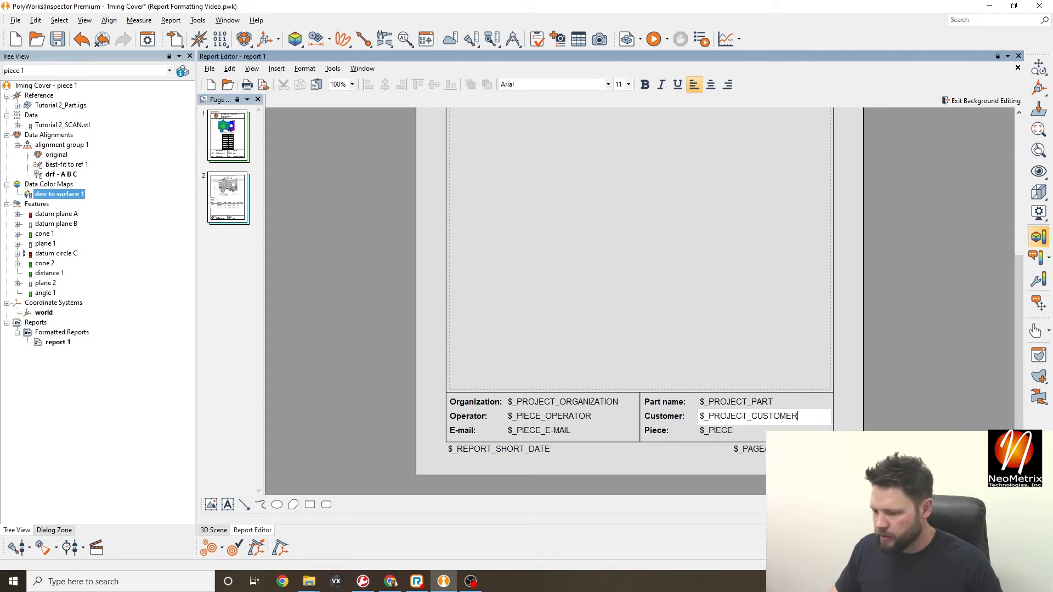
click(799, 340)
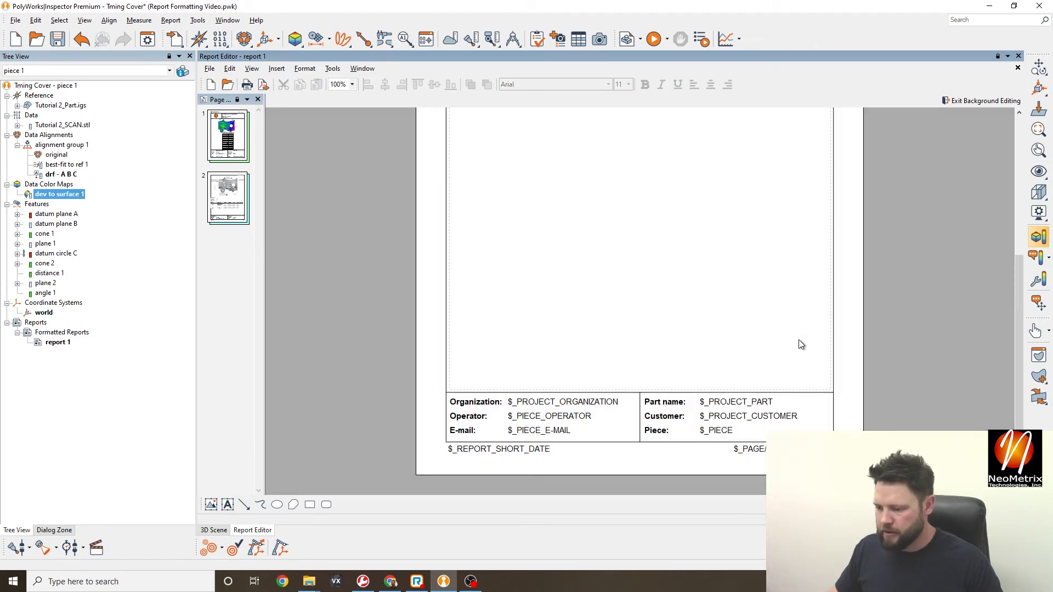
right_click(804, 422)
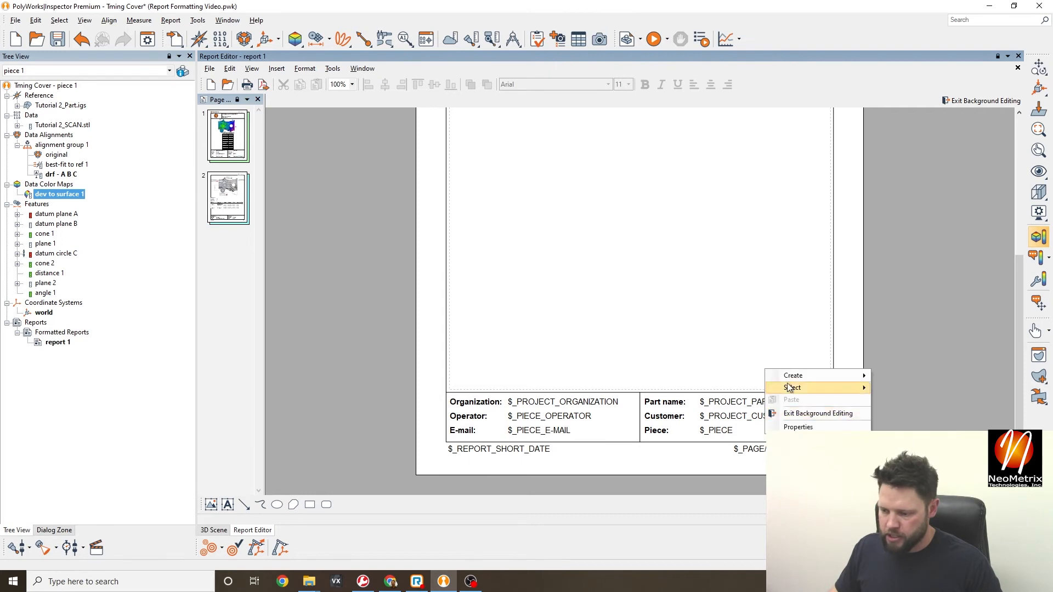
- Leave background editing, then add and apply a custom report property Example with value Example 1
click(810, 415)
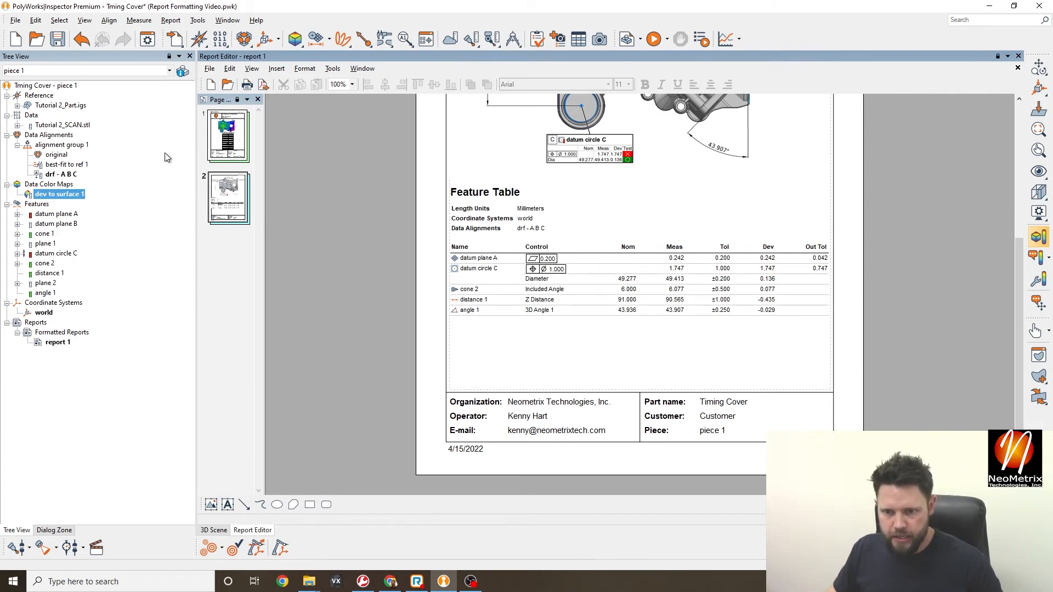
click(209, 70)
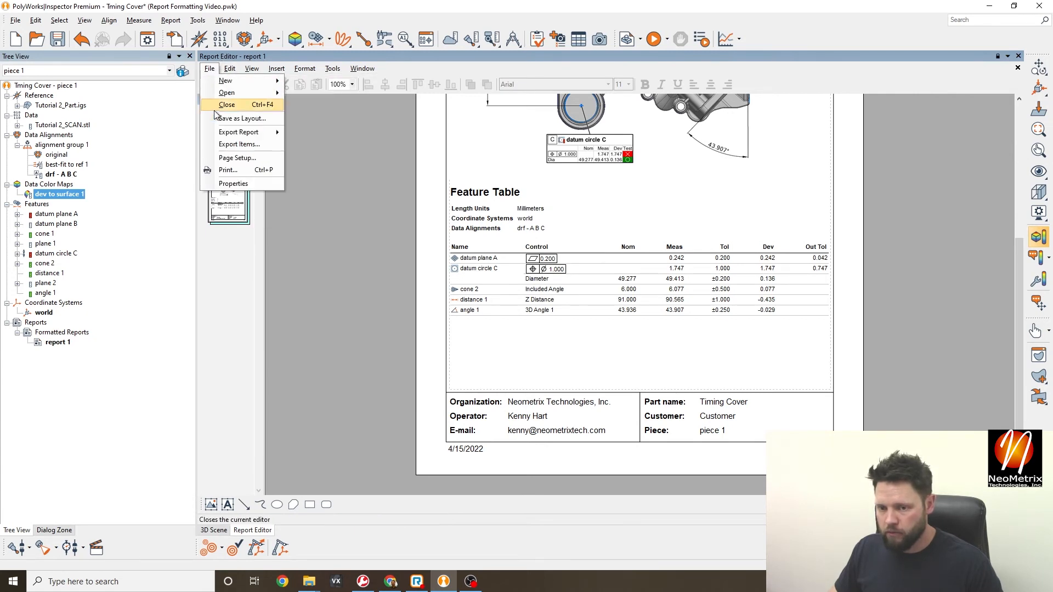
click(233, 183)
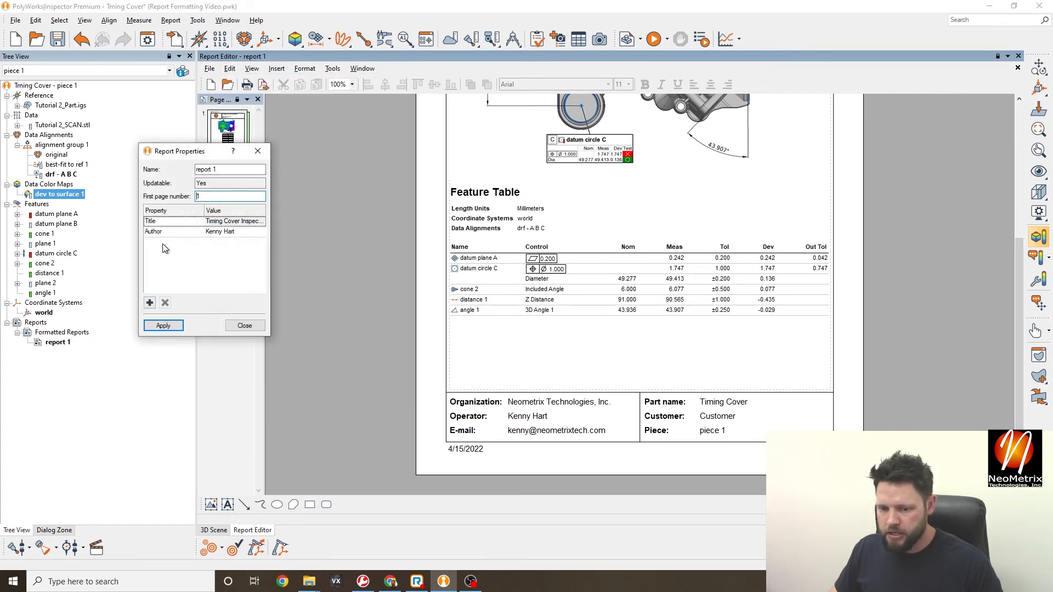
click(150, 303)
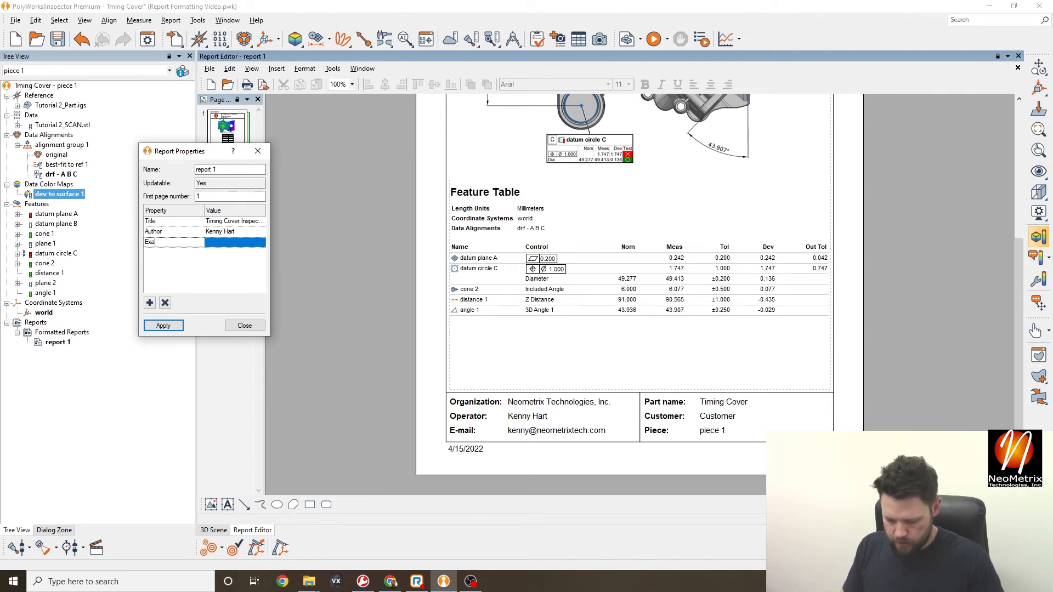
click(204, 265)
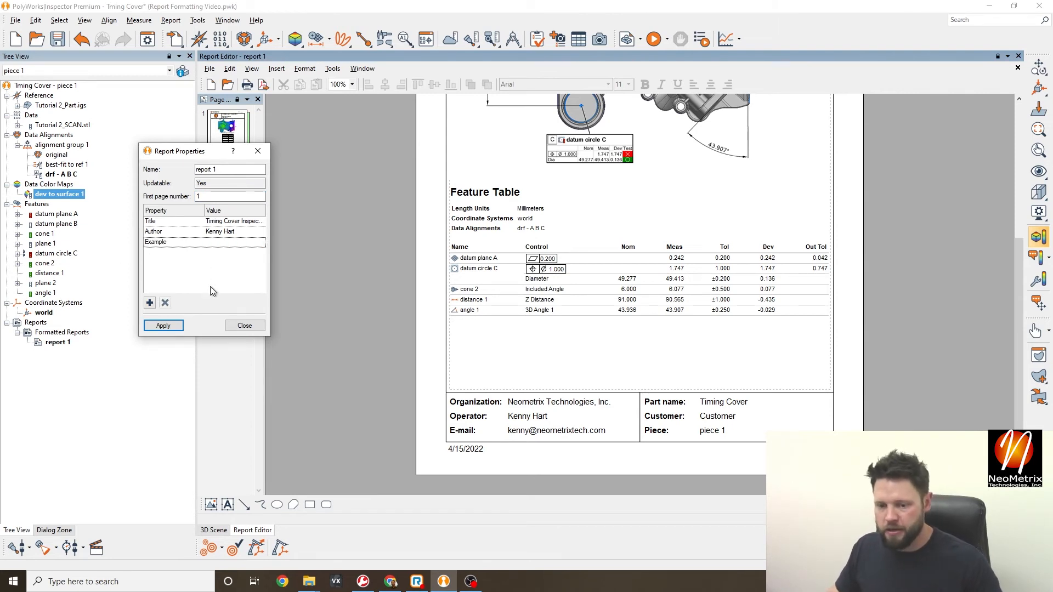
double_click(233, 243)
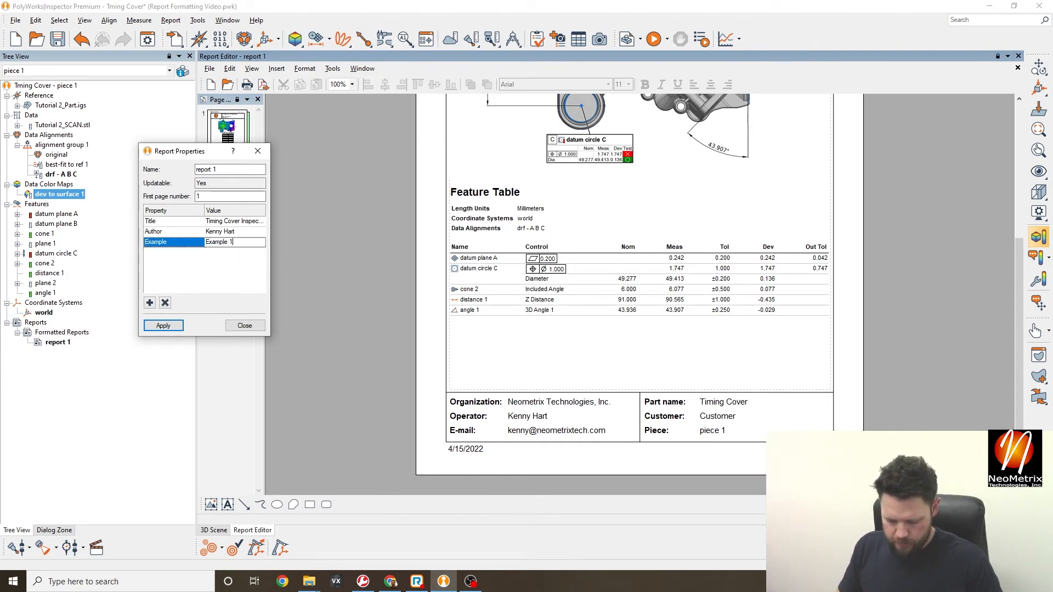
click(204, 289)
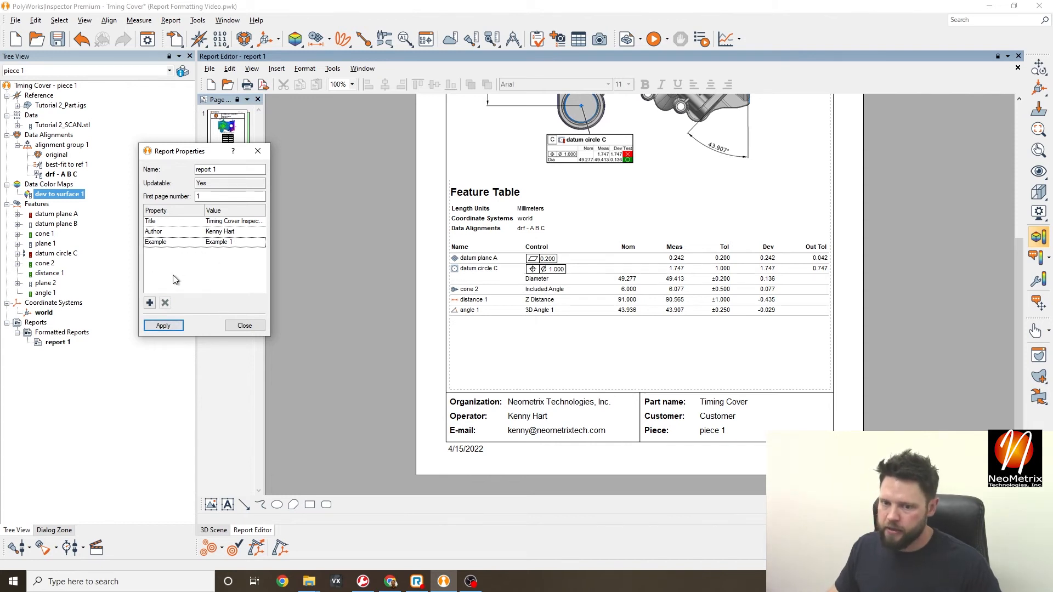
click(163, 327)
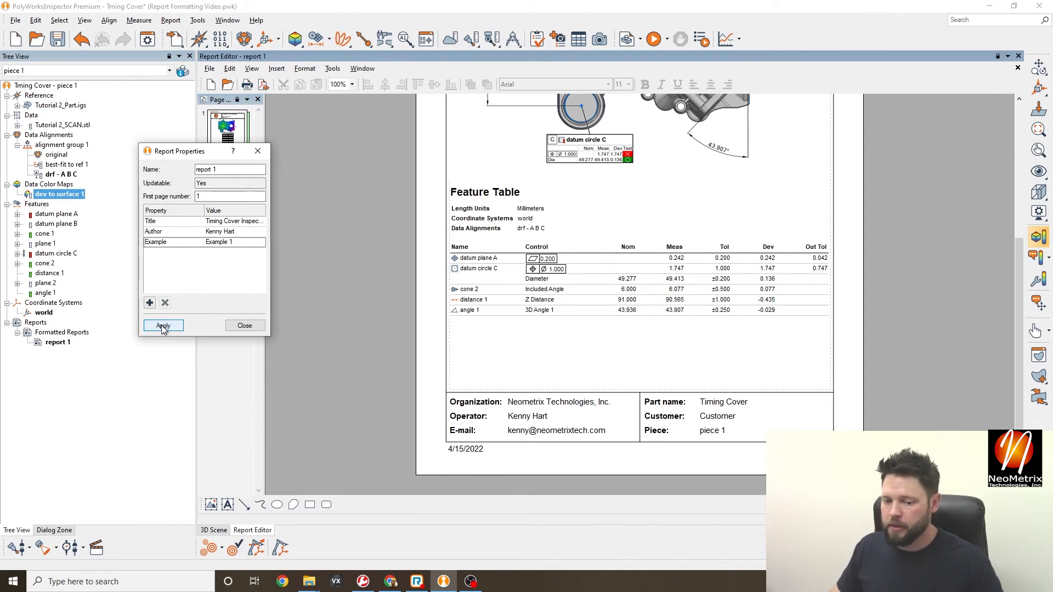
click(245, 325)
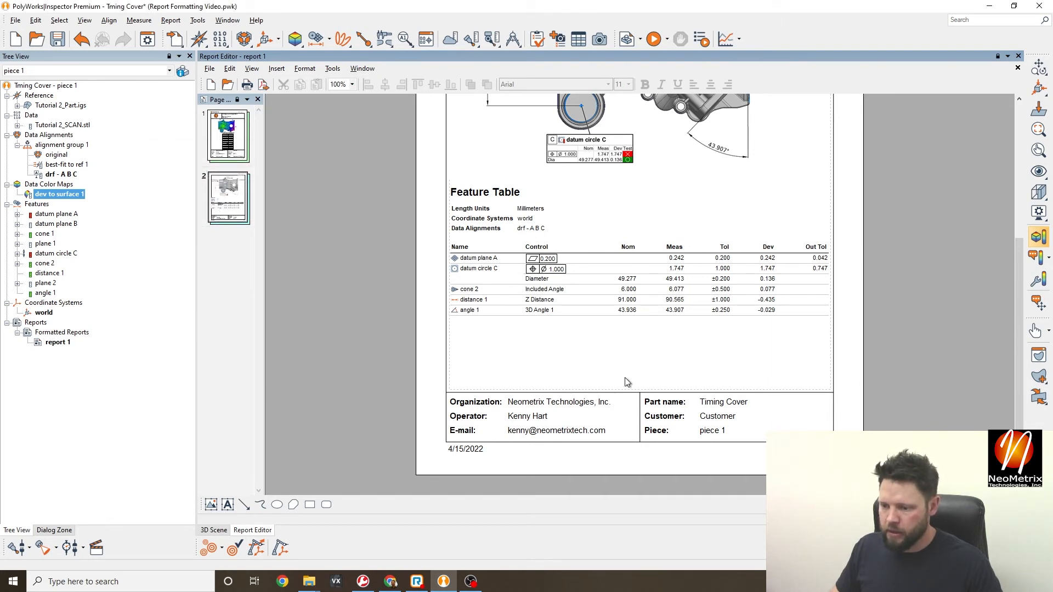
- Put the page into Edit Background mode so the footer shows codes like $_PROJECT_ORGANIZATION
click(281, 68)
mouse_move(305, 68)
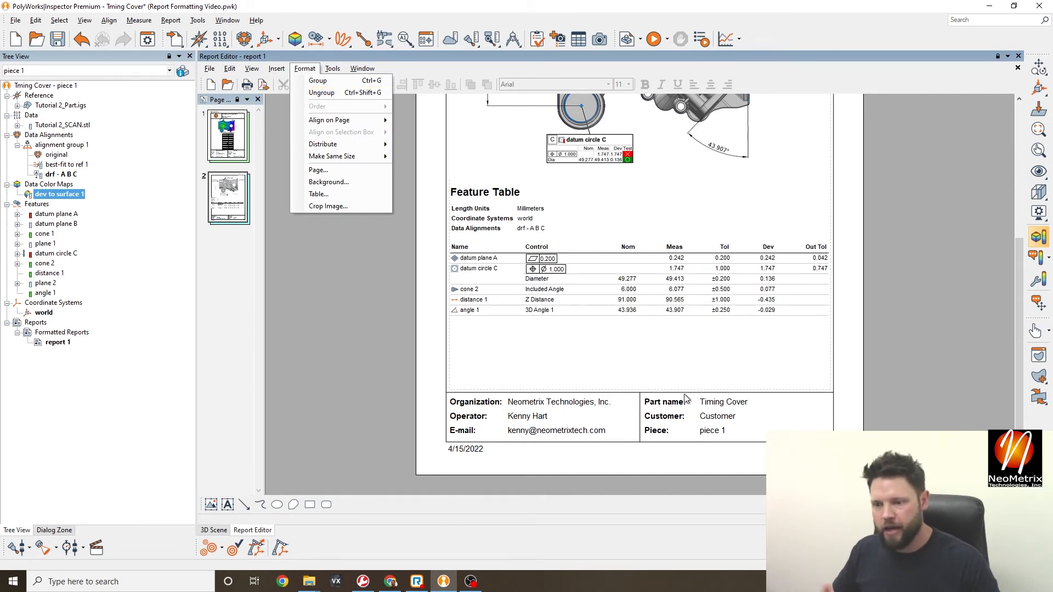
right_click(753, 457)
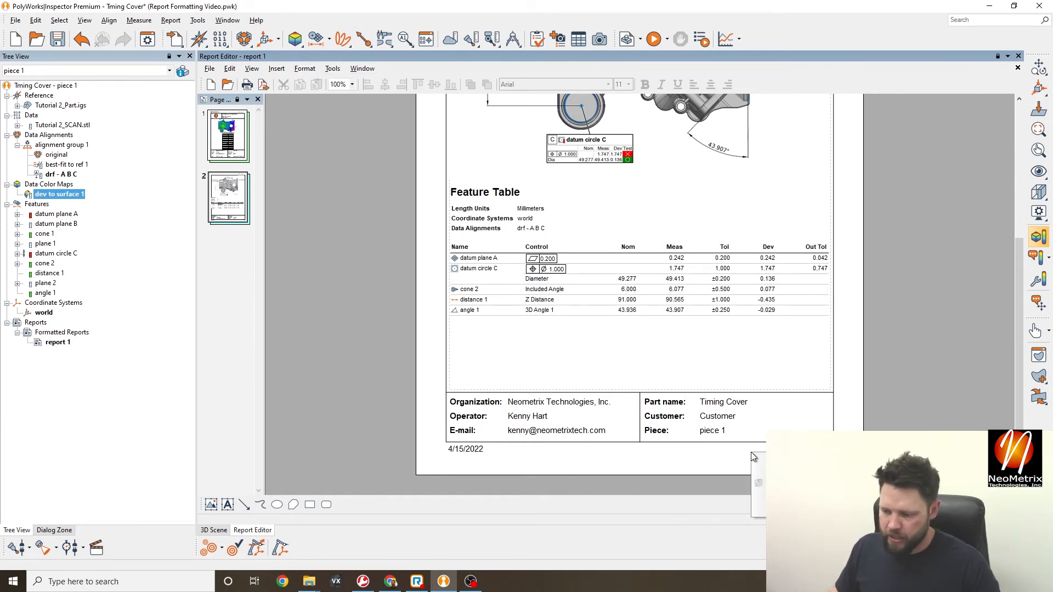
click(784, 497)
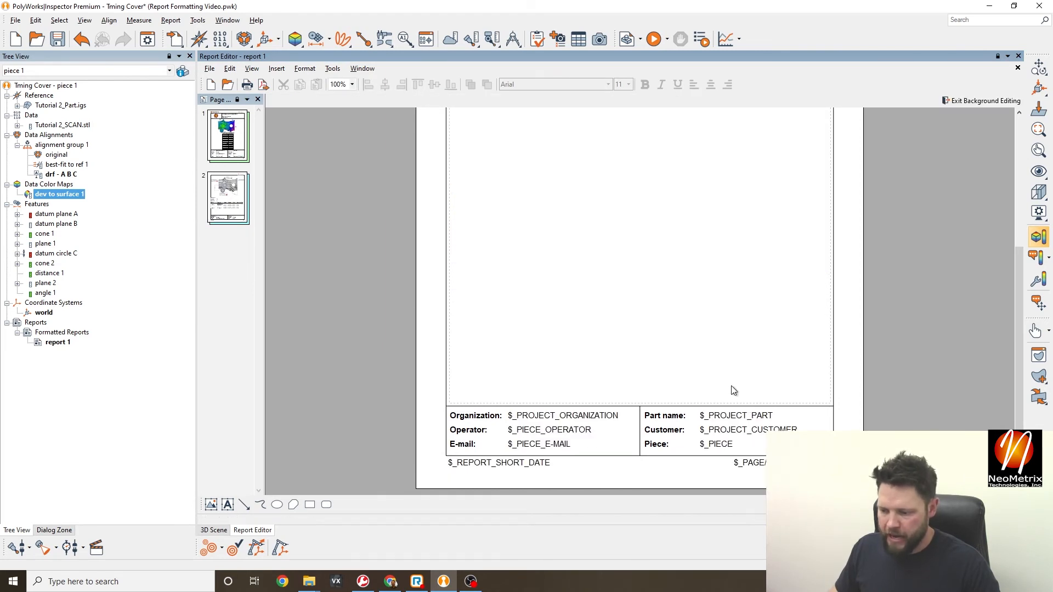
right_click(742, 369)
mouse_move(790, 374)
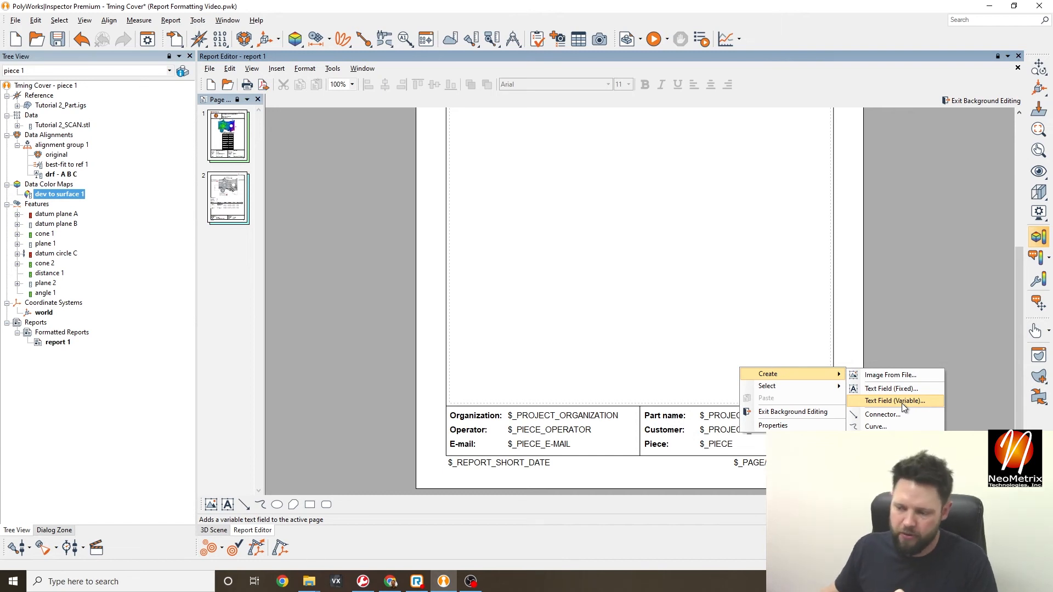
- Create a fixed text field on the background reading 'Example:'
click(900, 388)
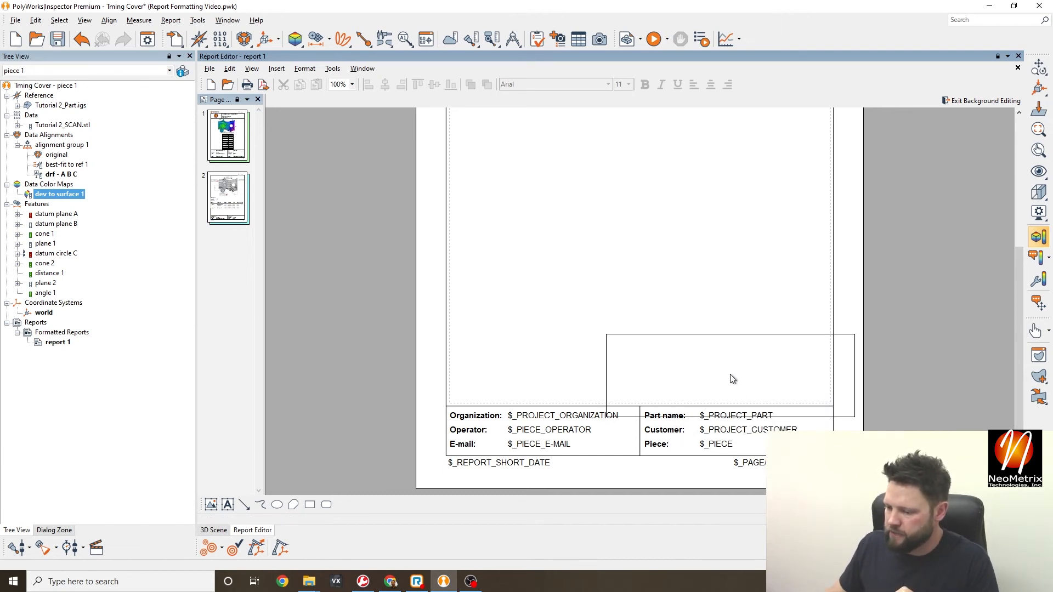
click(722, 359)
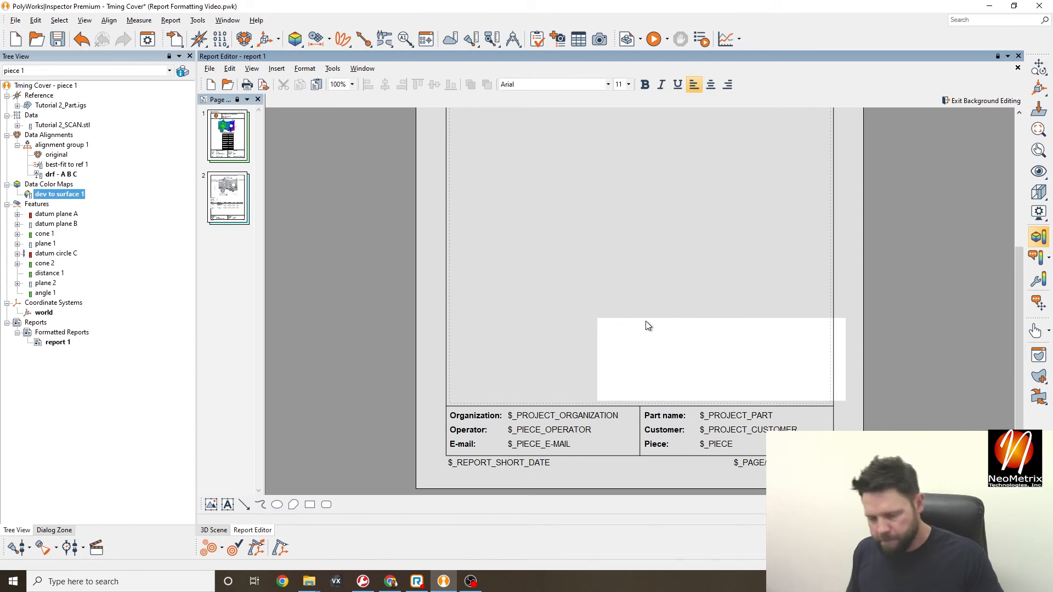
text(Ext)
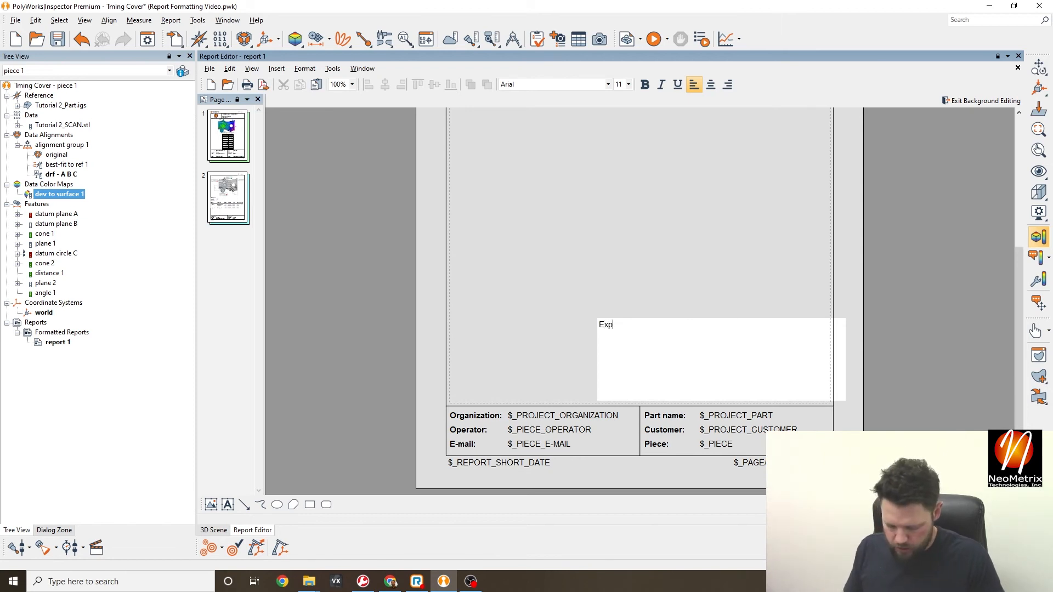
key(BackSpace)
text(ample")
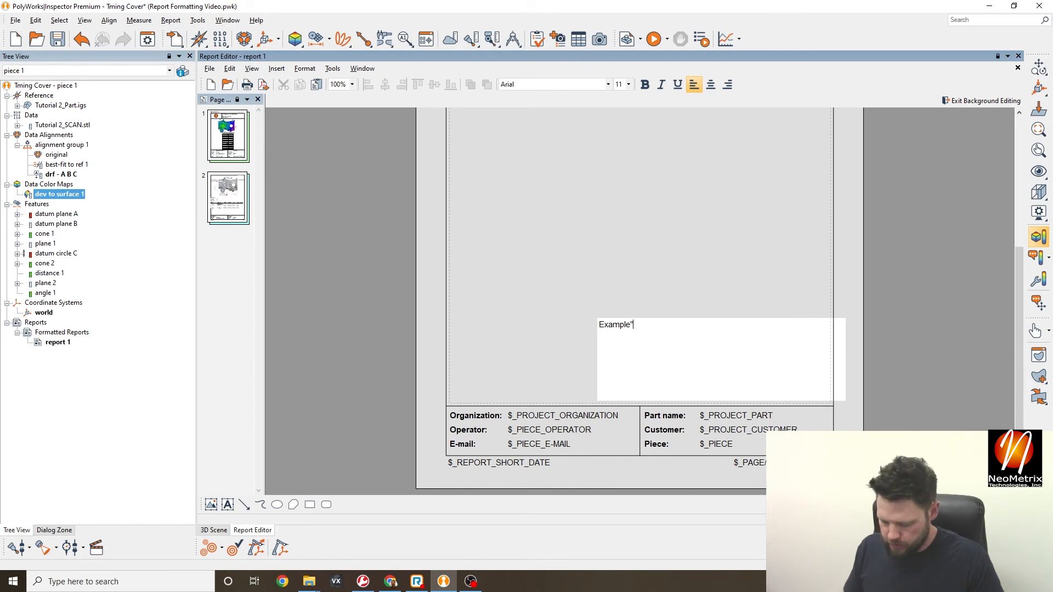
key(BackSpace)
text(:)
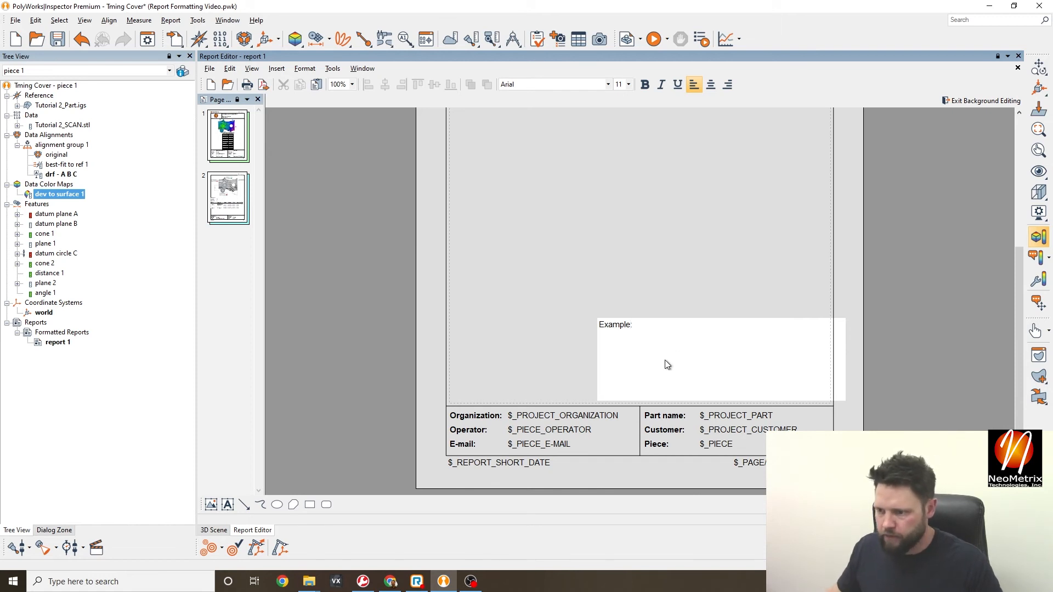
- Bold the Example: label, shrink its box and move it above the Organization row
drag(637, 327, 584, 306)
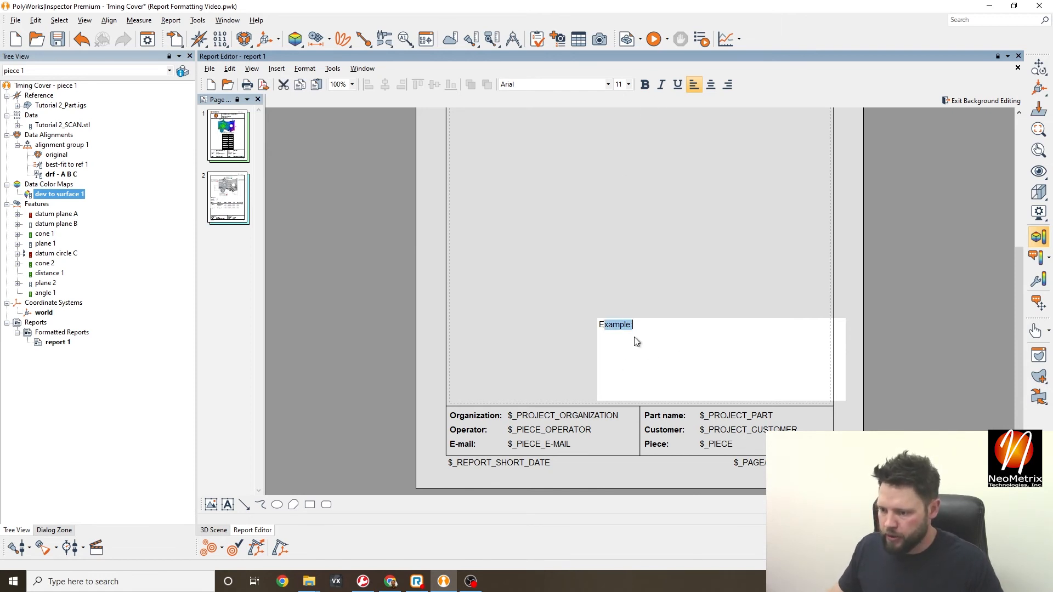
drag(636, 327, 597, 322)
click(644, 85)
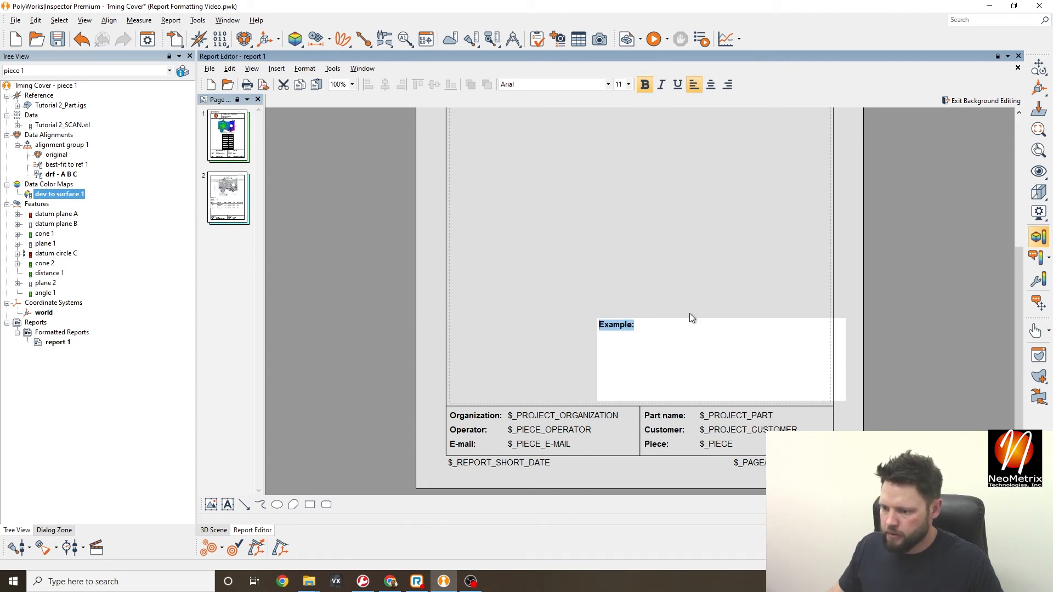
click(681, 313)
click(617, 328)
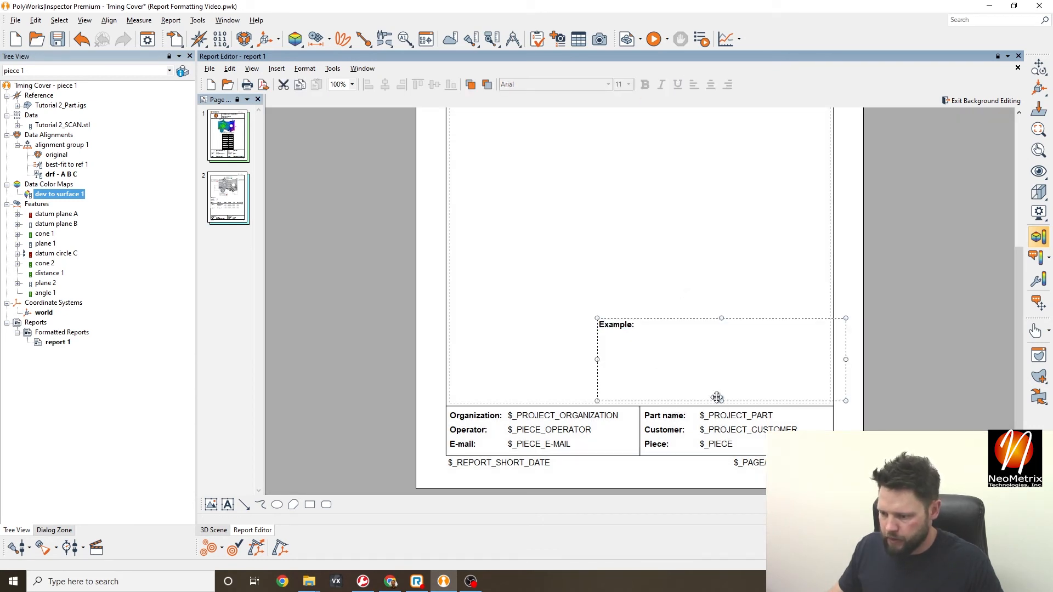
drag(720, 400, 720, 335)
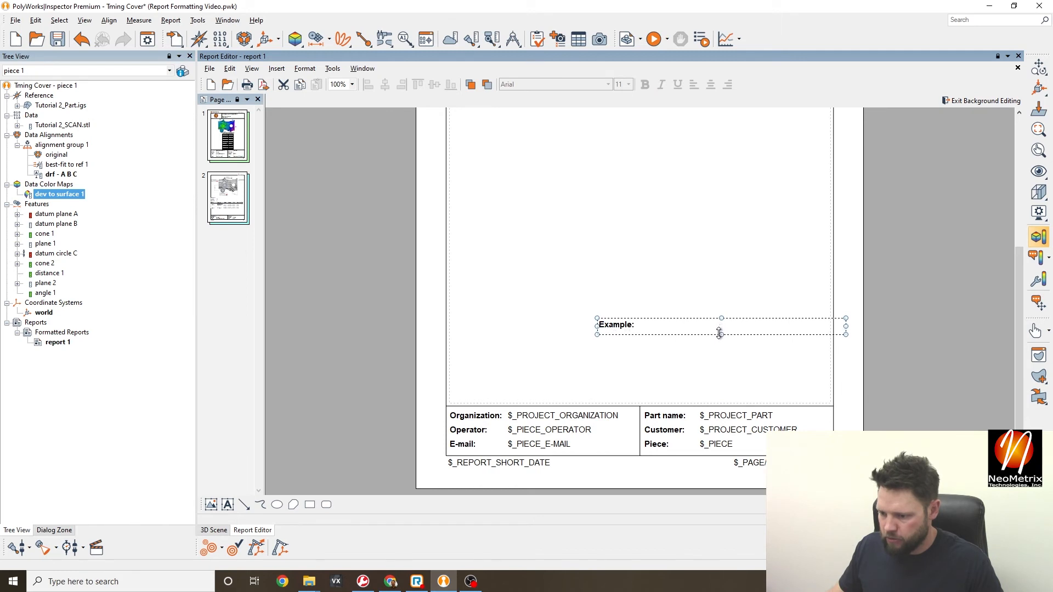
drag(846, 327, 475, 382)
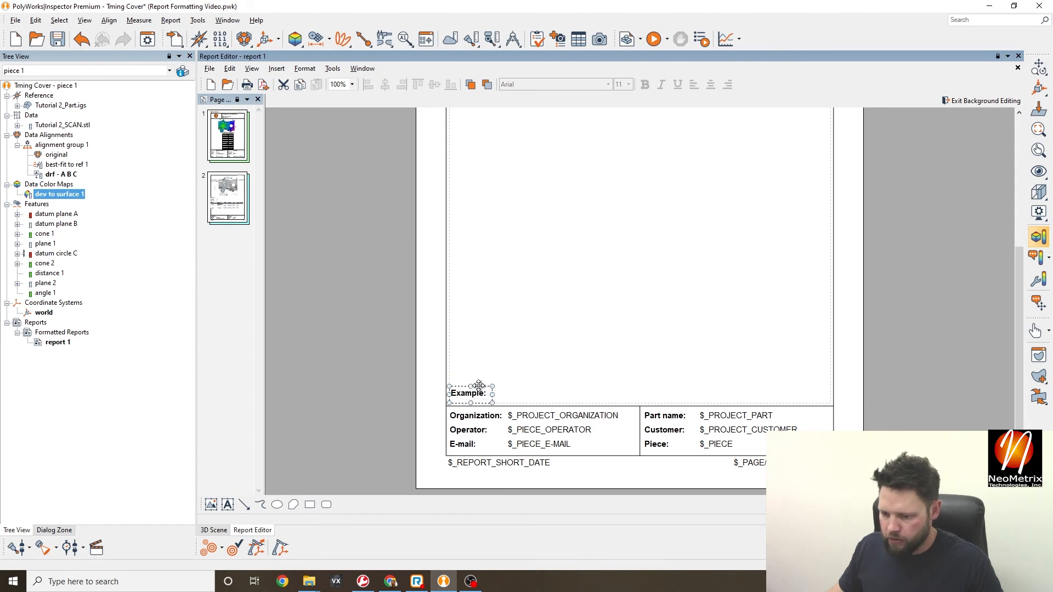
click(512, 372)
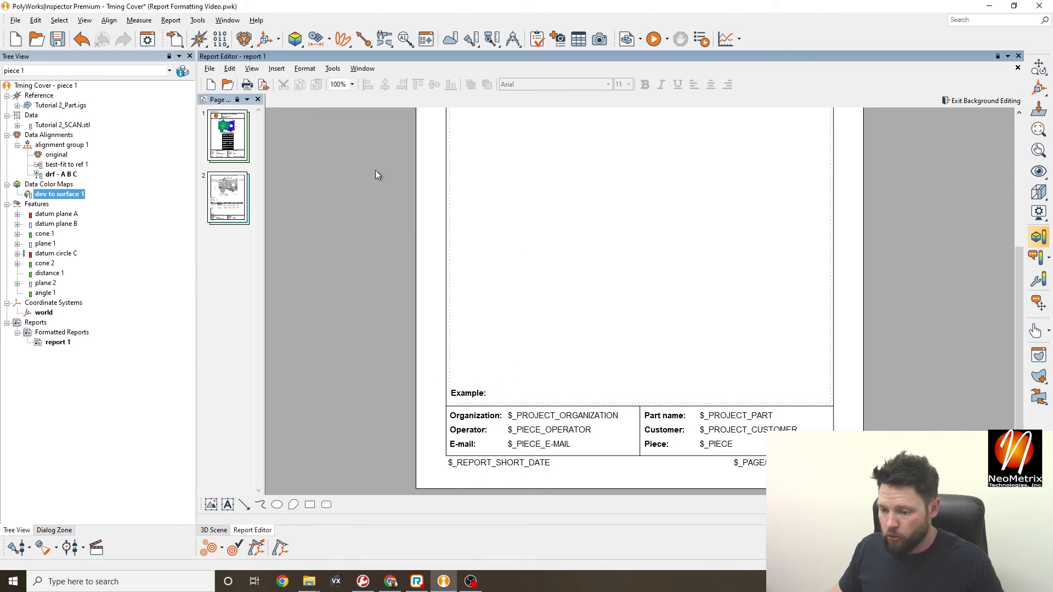
- Create a second fixed text field and place it beside the Example: label
right_click(485, 388)
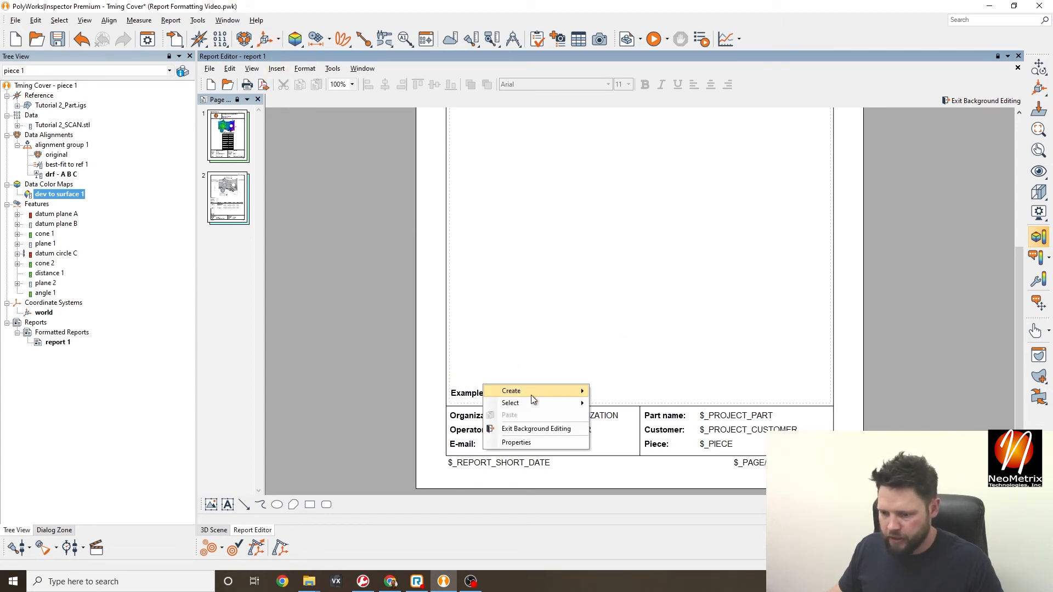
mouse_move(535, 387)
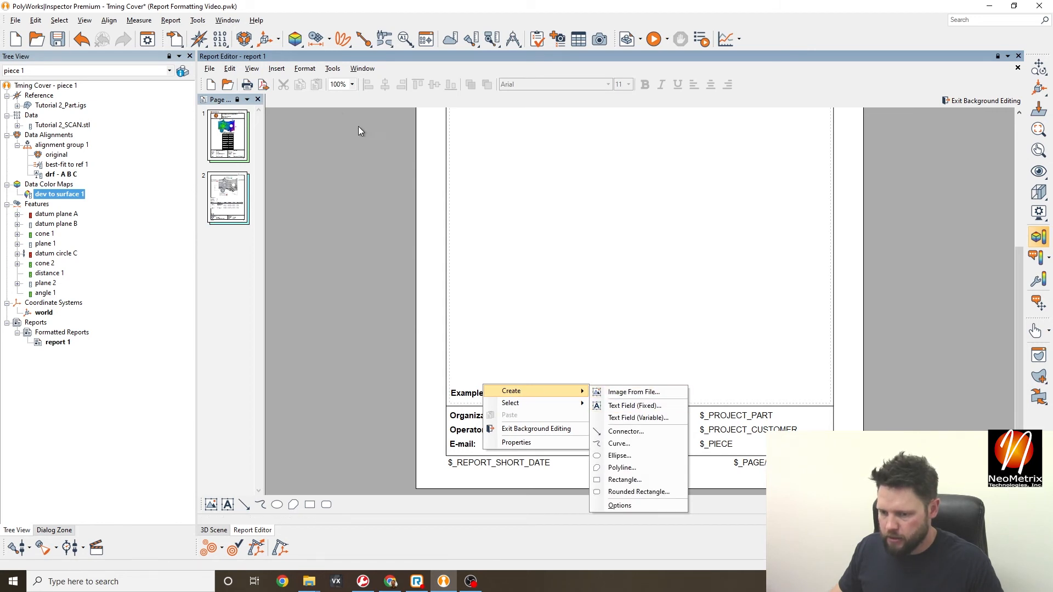
click(276, 69)
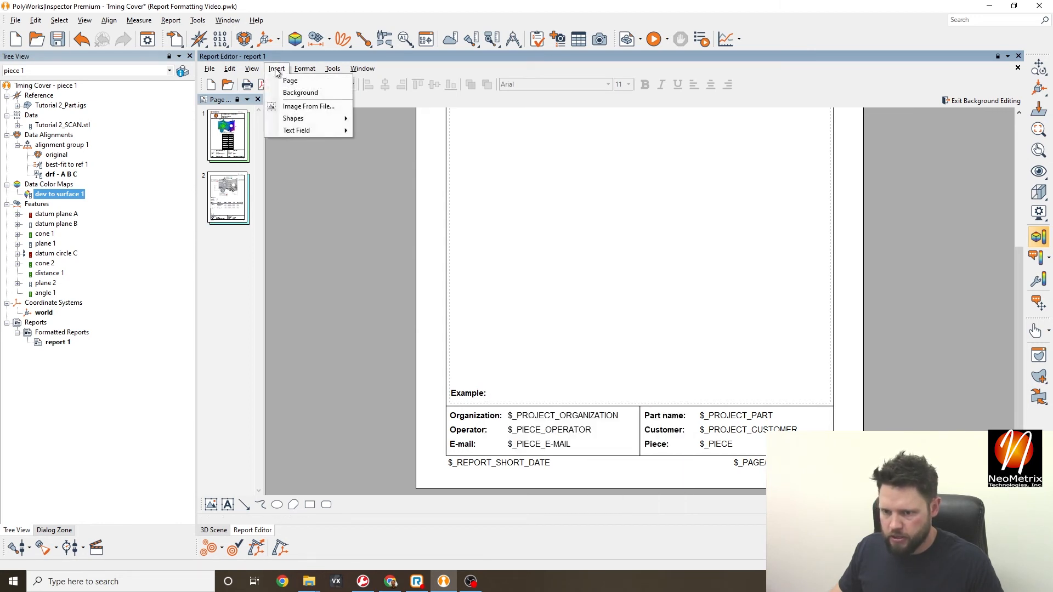
click(316, 138)
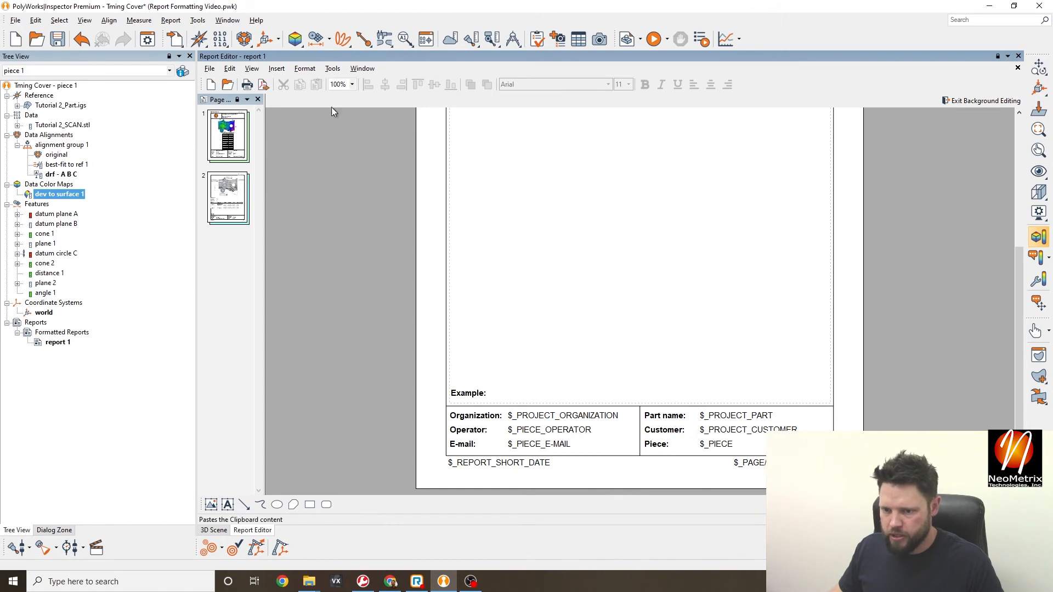
right_click(543, 371)
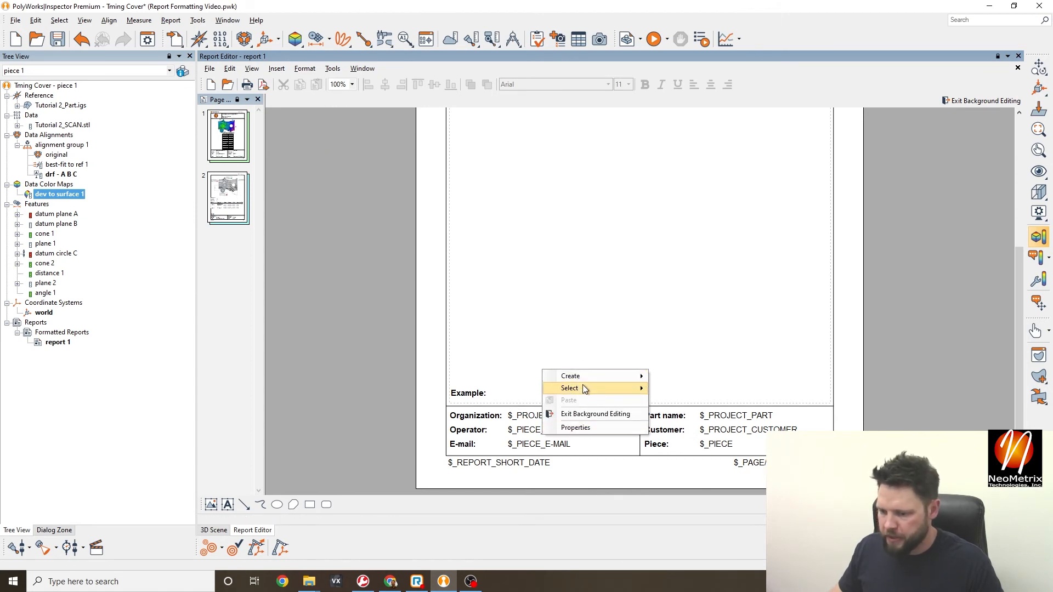
mouse_move(594, 377)
click(683, 391)
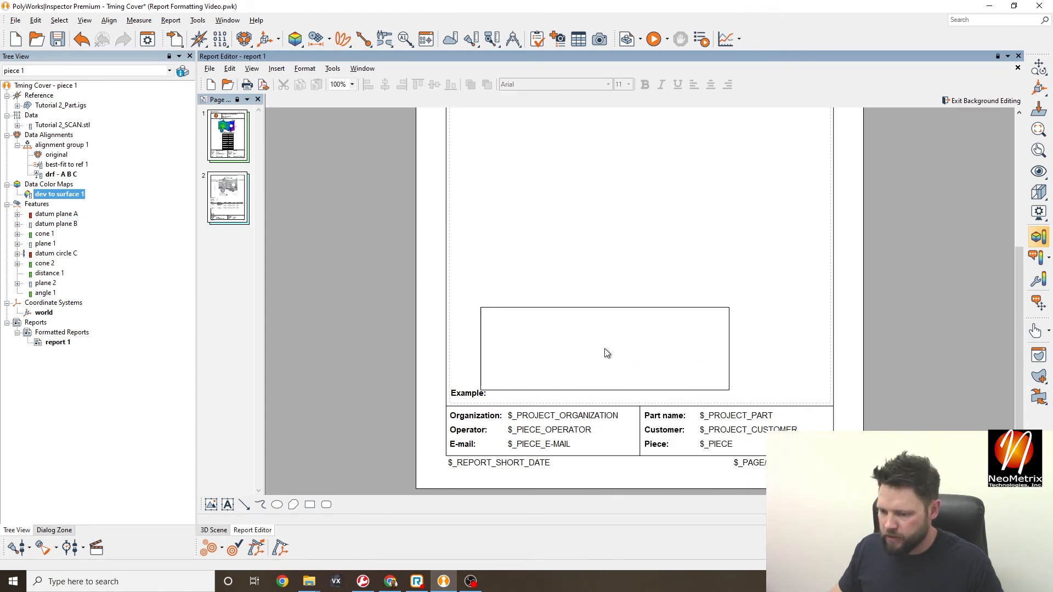
click(629, 361)
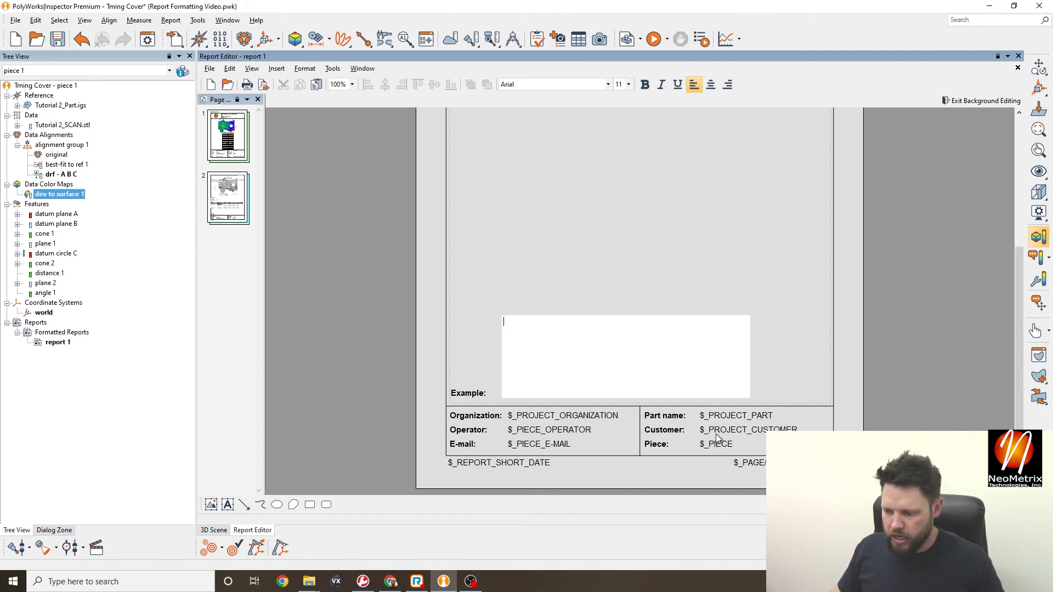
- Insert the $_REPORT_CUSTOM_EXAMPLE report property field into the new text box
right_click(524, 320)
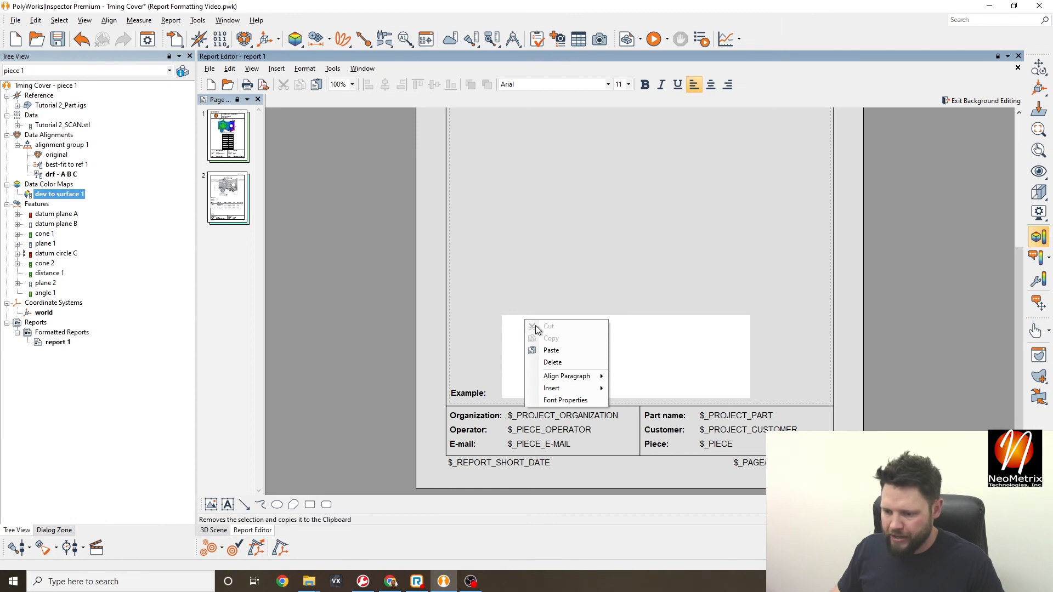
mouse_move(558, 389)
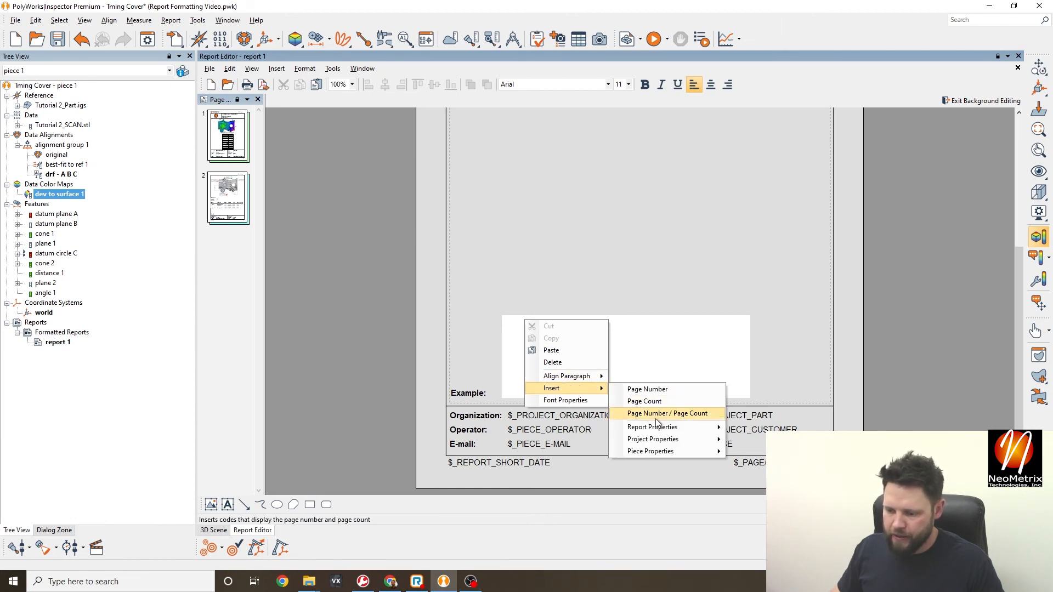
mouse_move(662, 441)
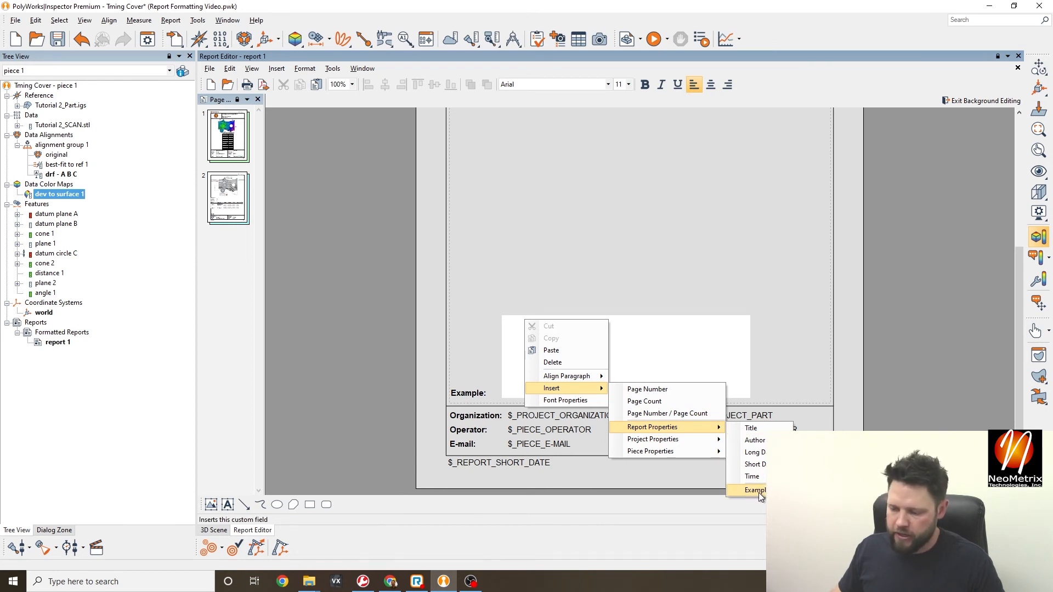
click(759, 491)
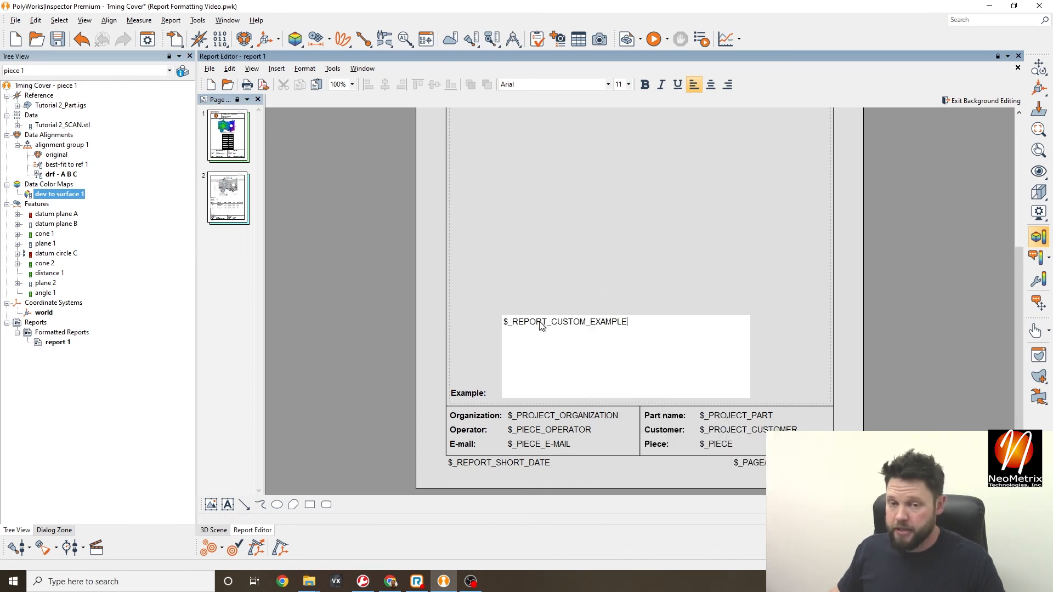
click(565, 271)
- Shrink the Example field box to a strip and align the Example: label with it
click(573, 324)
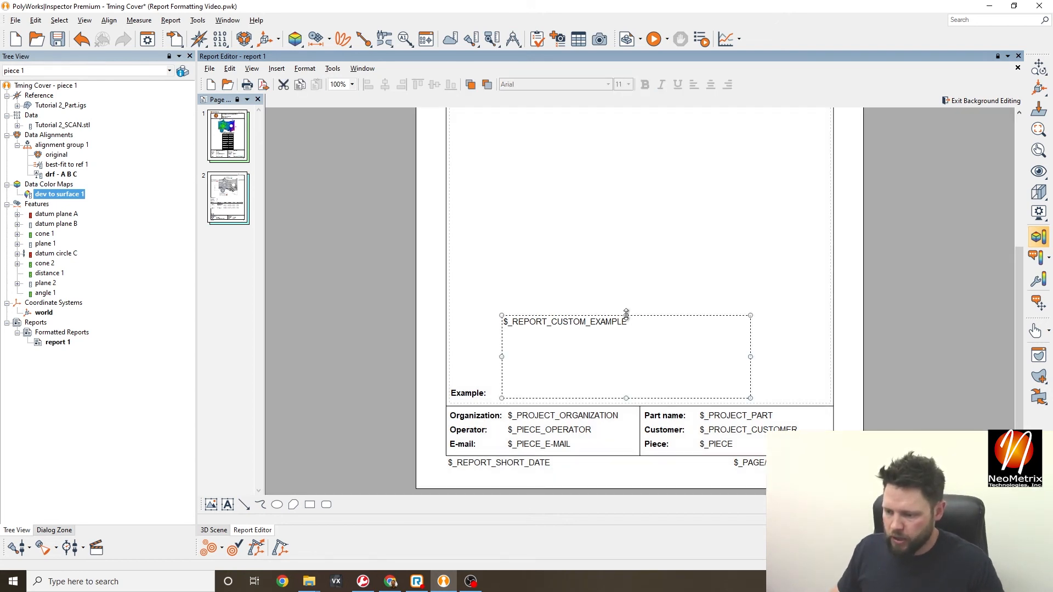
drag(626, 315, 583, 396)
click(469, 394)
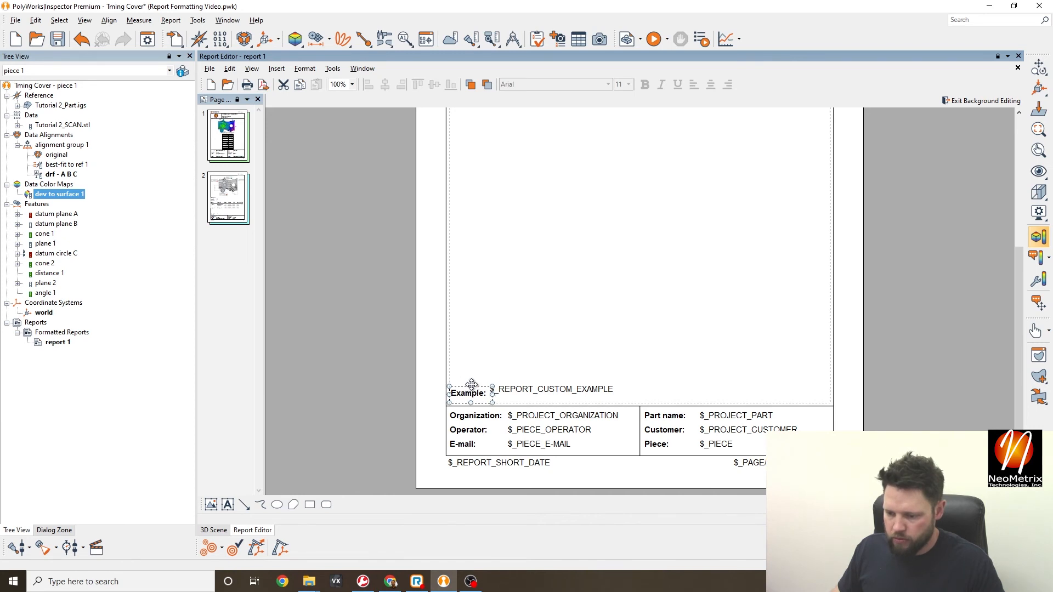
drag(472, 383, 471, 382)
click(832, 304)
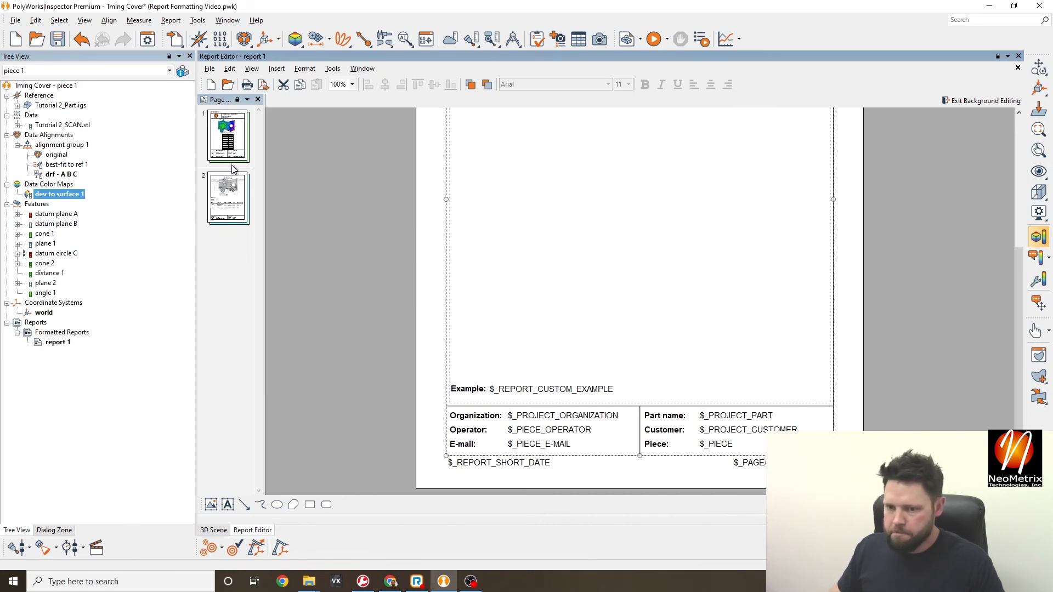
right_click(726, 324)
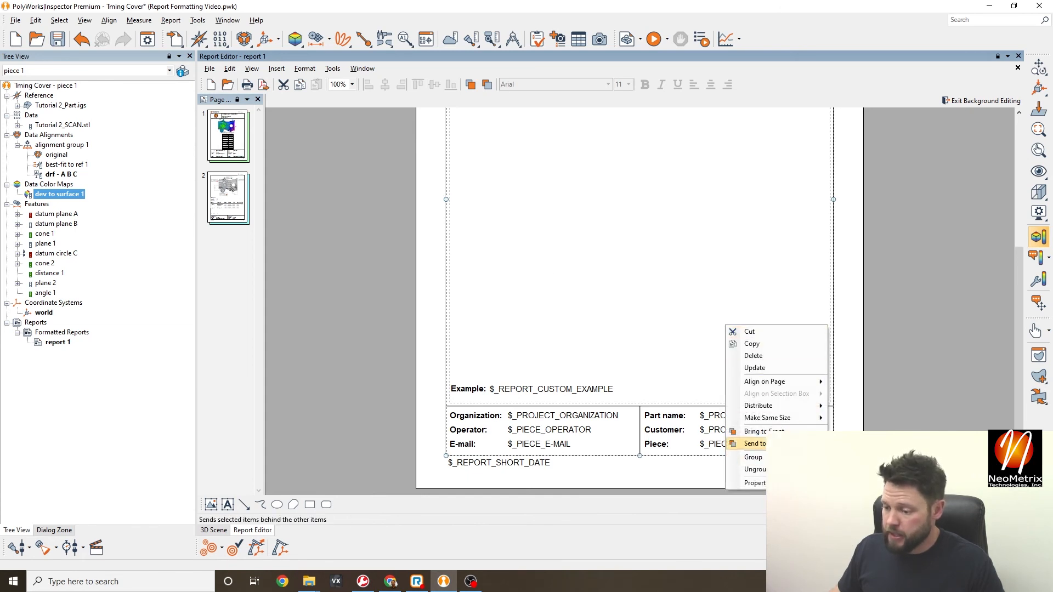
click(905, 340)
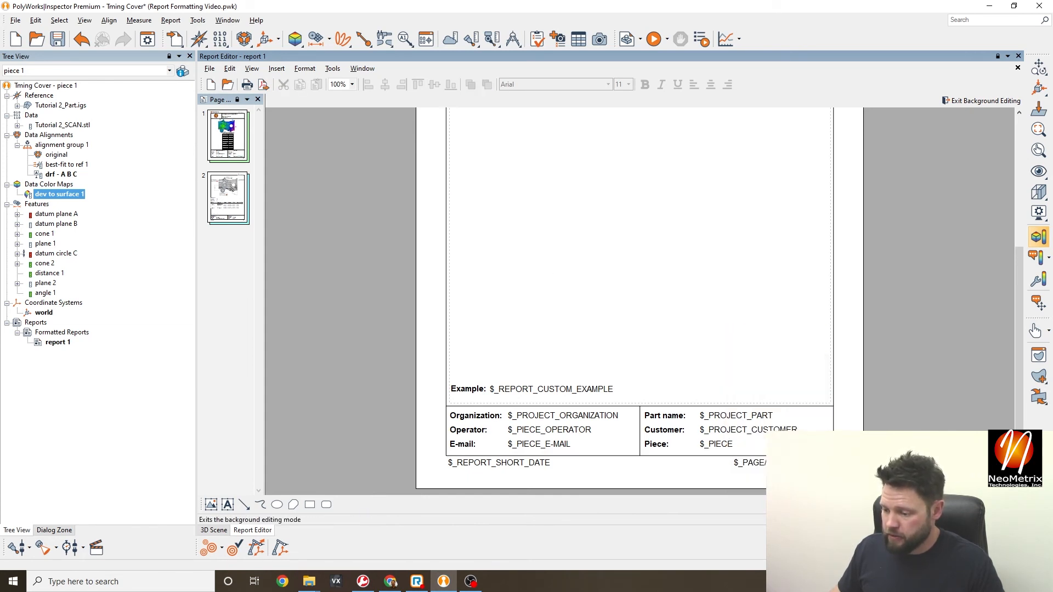
- Exit background editing and check page 1's footer shows drawing #12345A and the scanner device
click(982, 101)
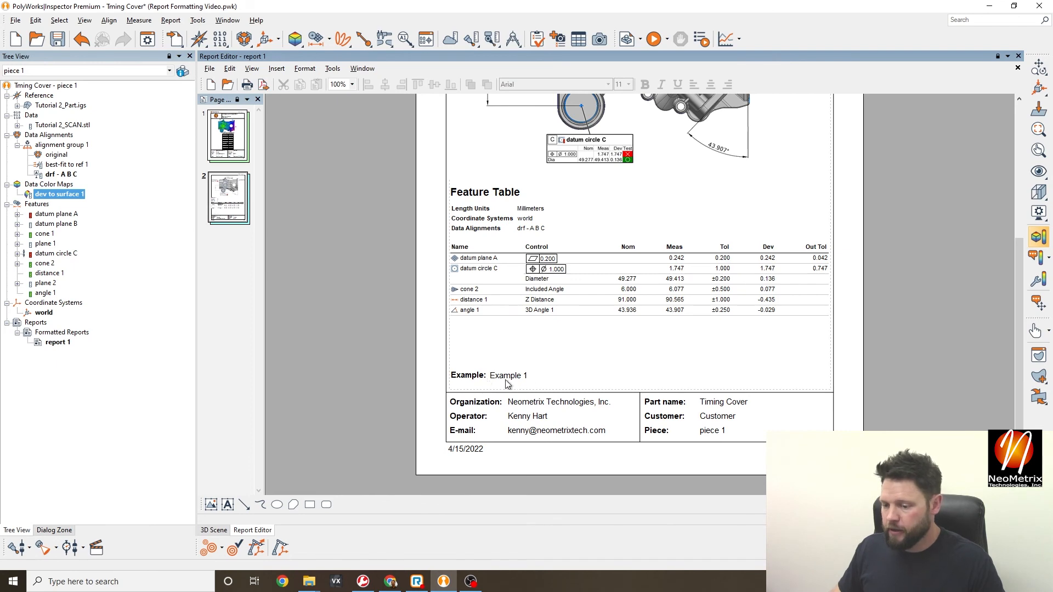
scroll(506, 376, up, 3)
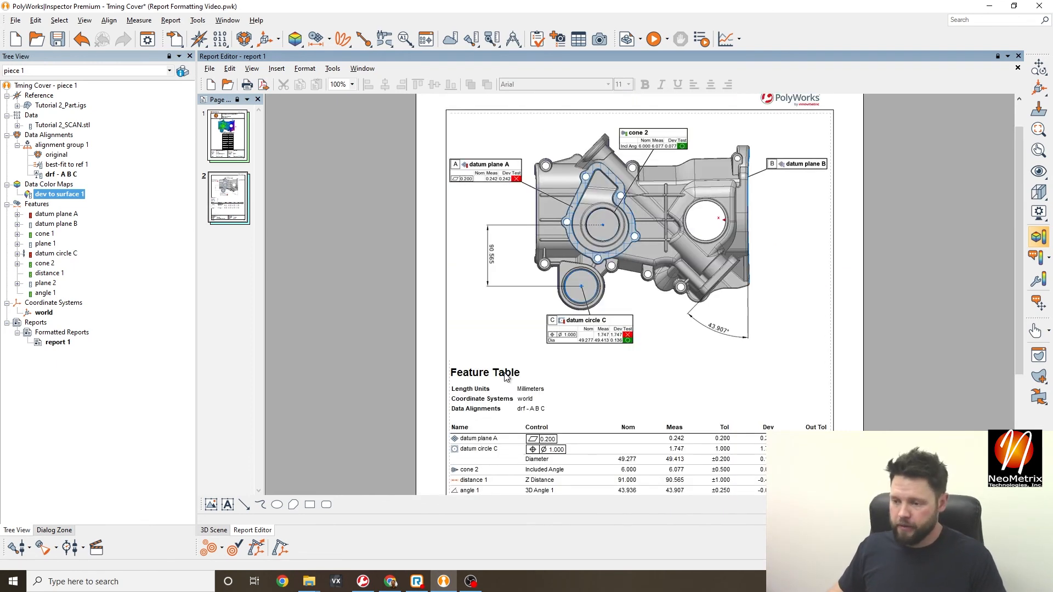
click(235, 149)
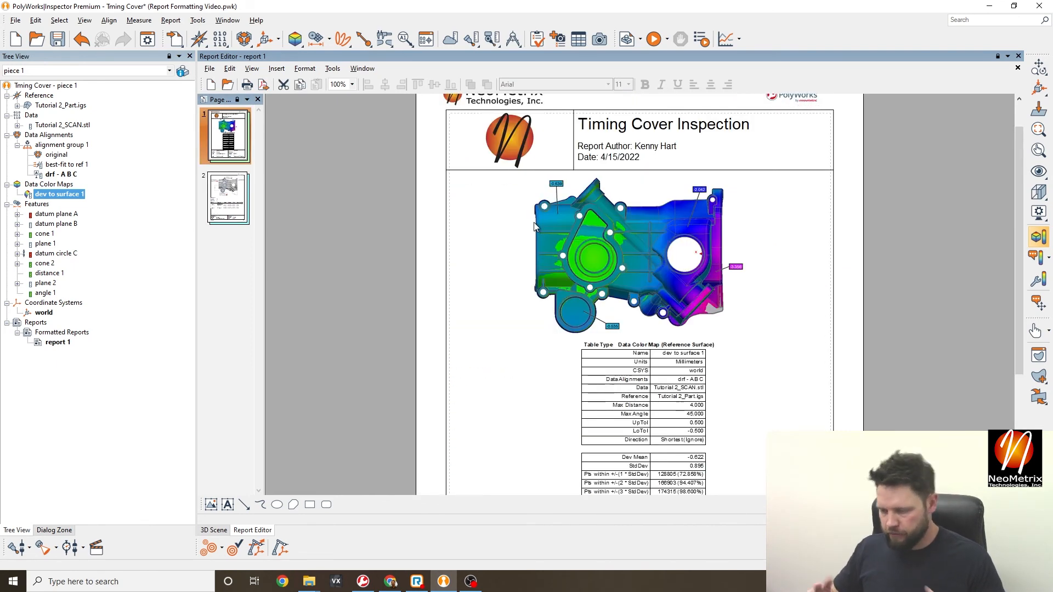
scroll(659, 236, up, 1)
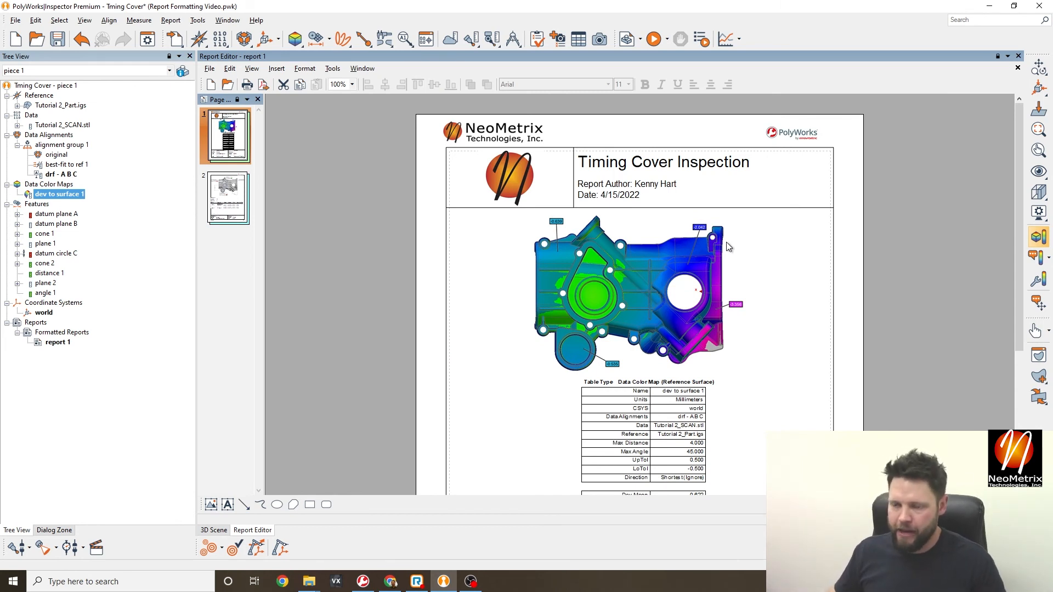
scroll(728, 246, down, 5)
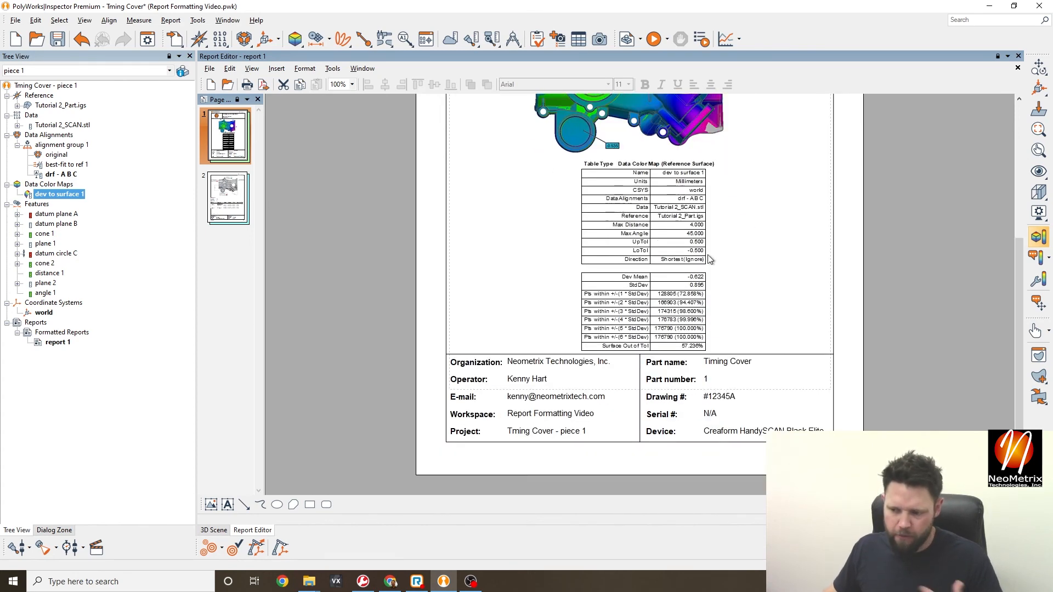
scroll(711, 260, up, 3)
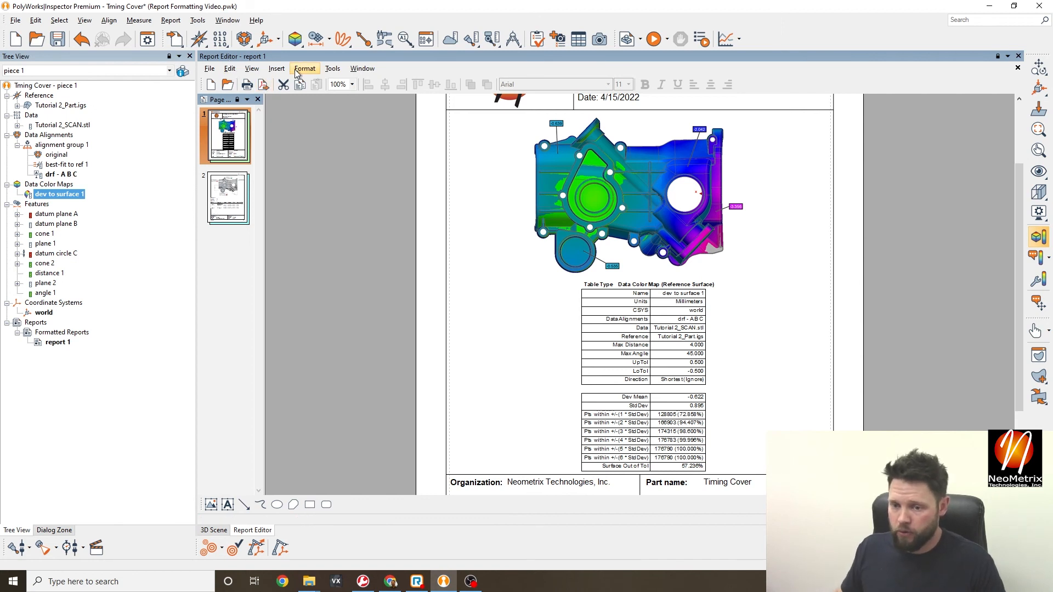
- Save the report formatting as layout file 'NeoMetrix Polyworks Format' on the Desktop
click(210, 72)
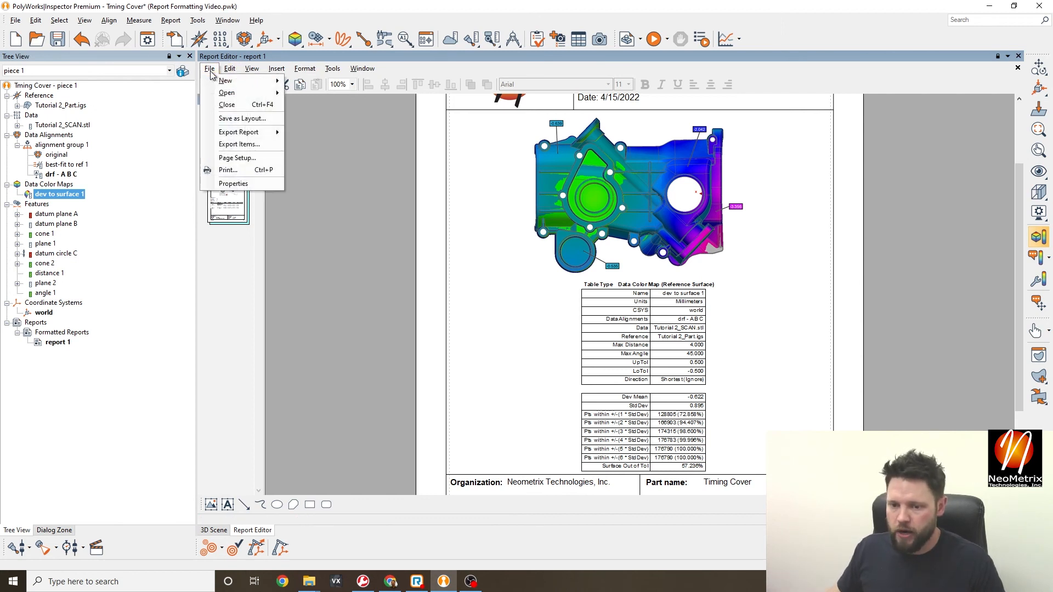
click(259, 119)
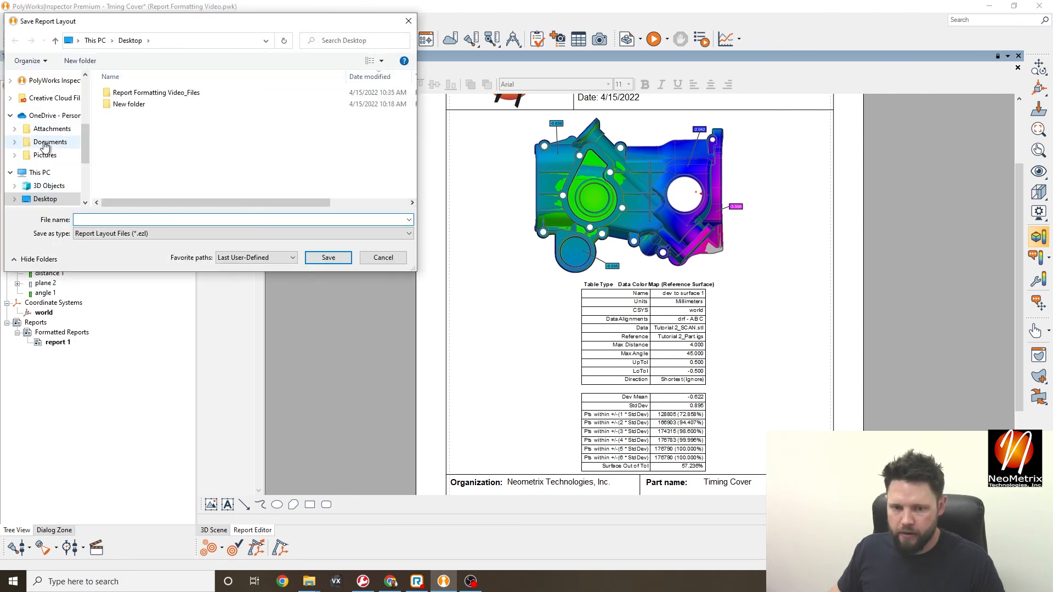
text(NeoMetrix Polyworks Format)
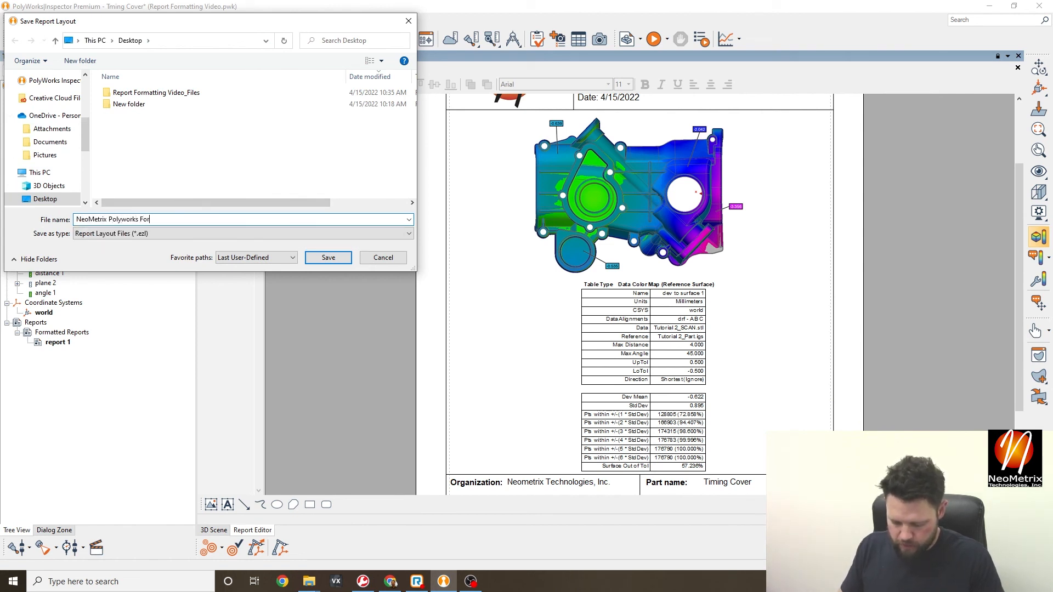
click(329, 257)
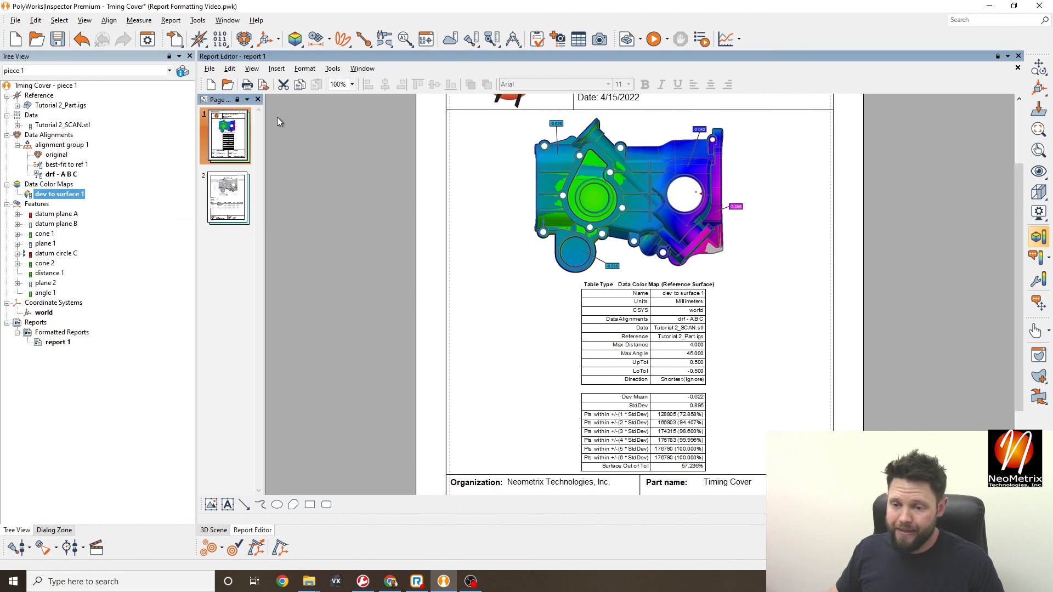
- In Options > Objects > Reports, set the report layout to NeoMetrix Polyworks Format.ezl and apply
click(197, 22)
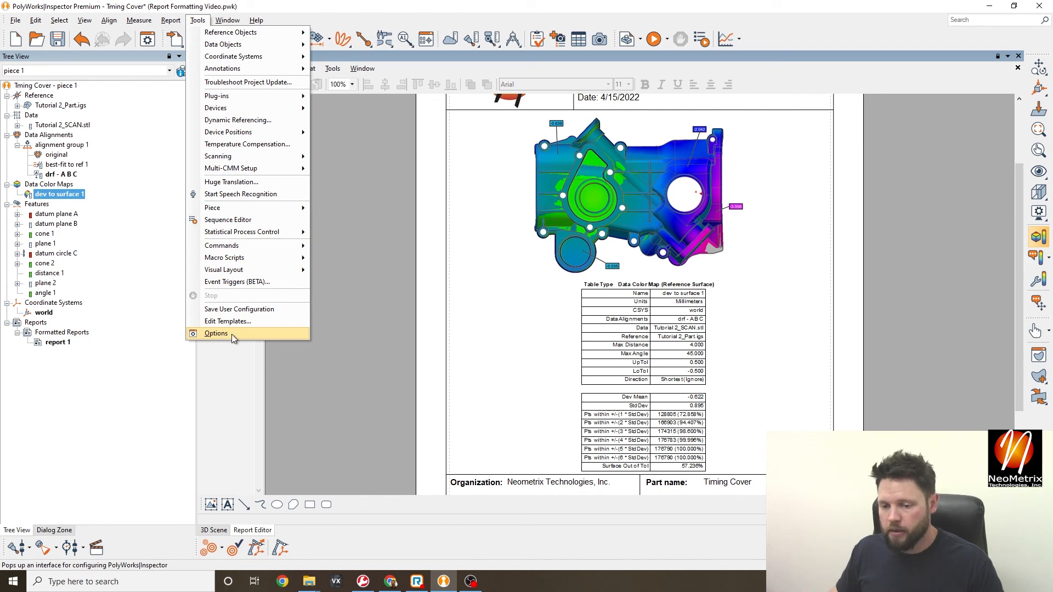
click(216, 334)
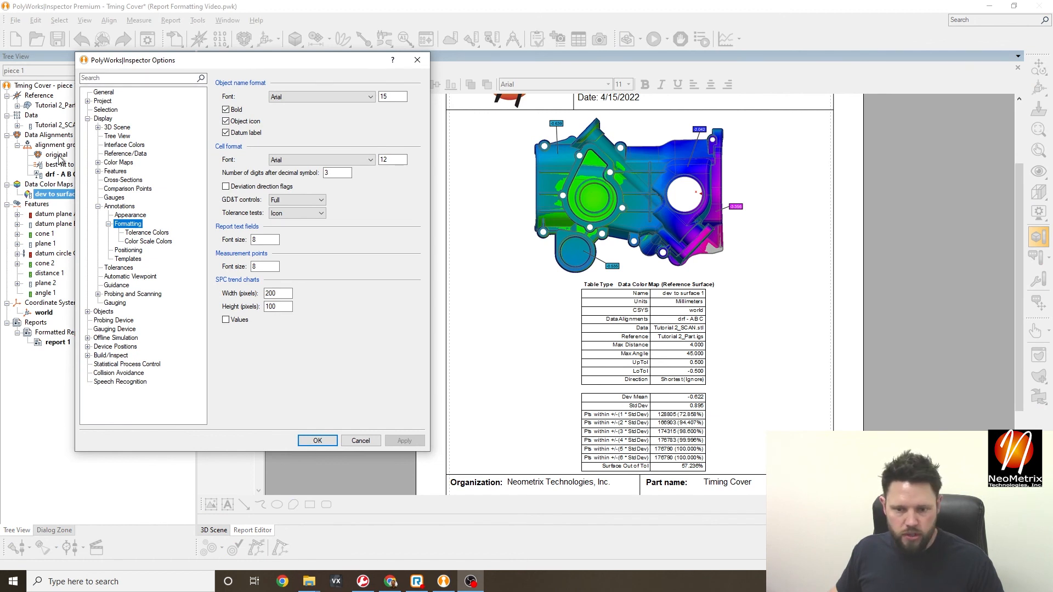
click(88, 119)
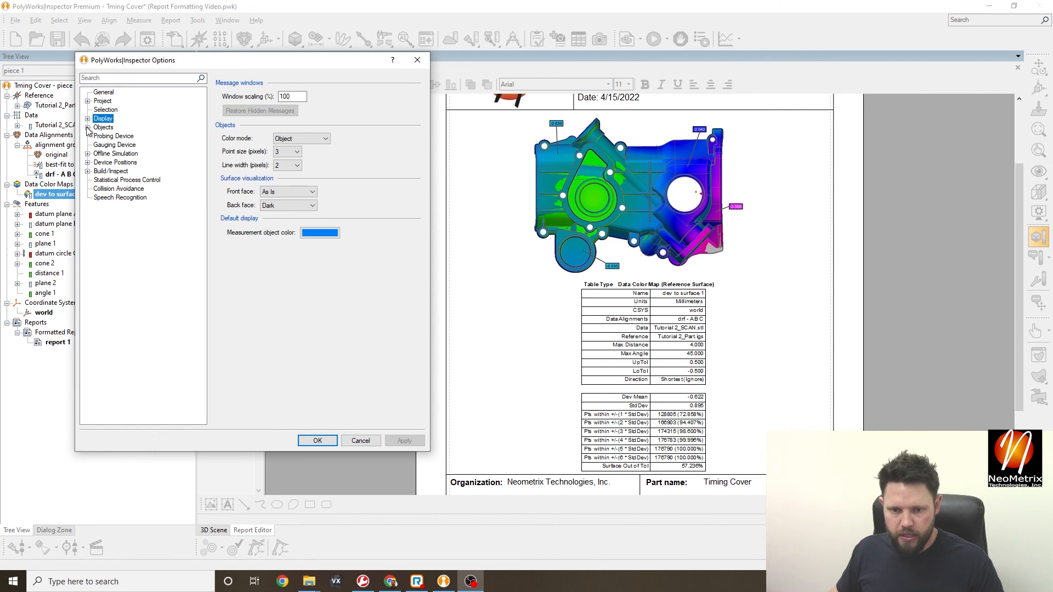
click(88, 127)
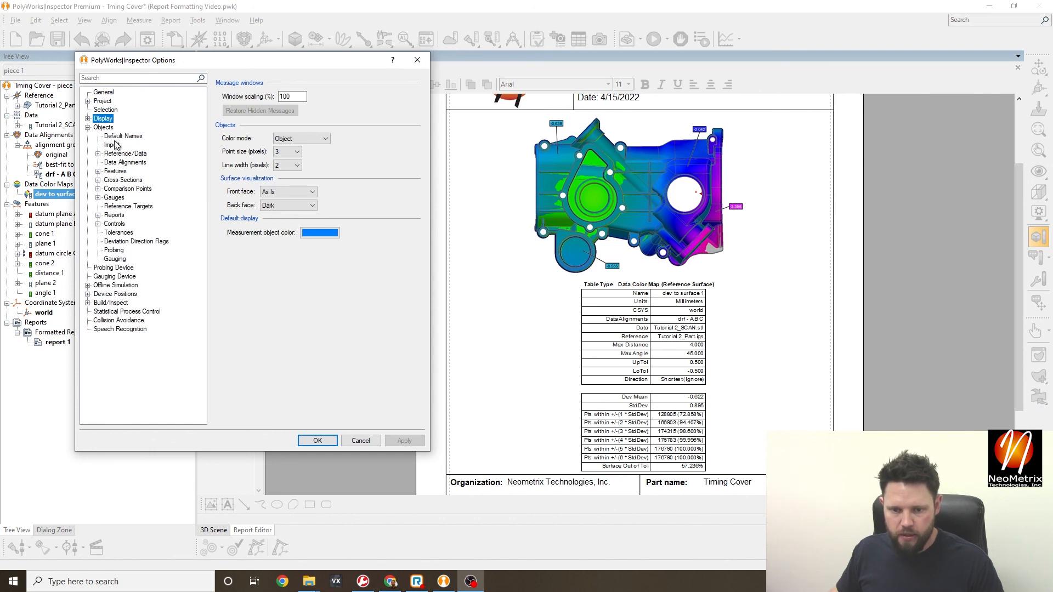
click(115, 216)
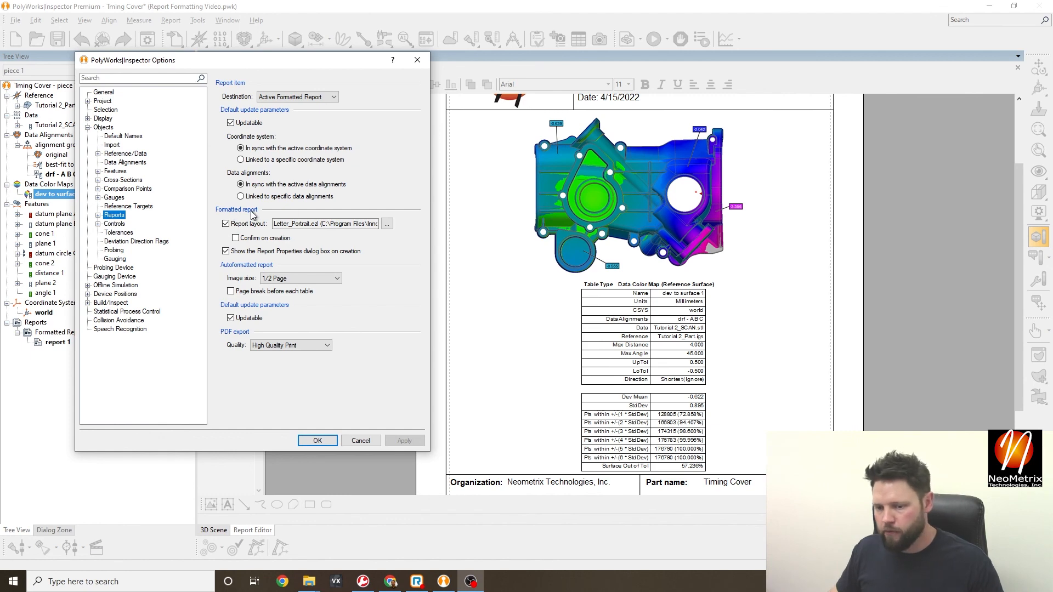
click(387, 225)
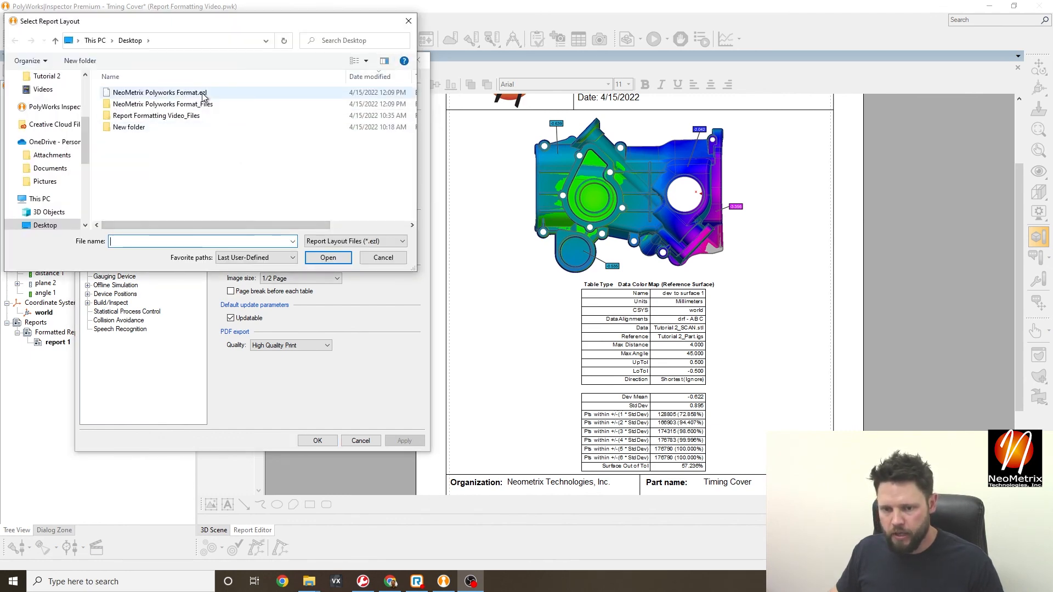
click(186, 94)
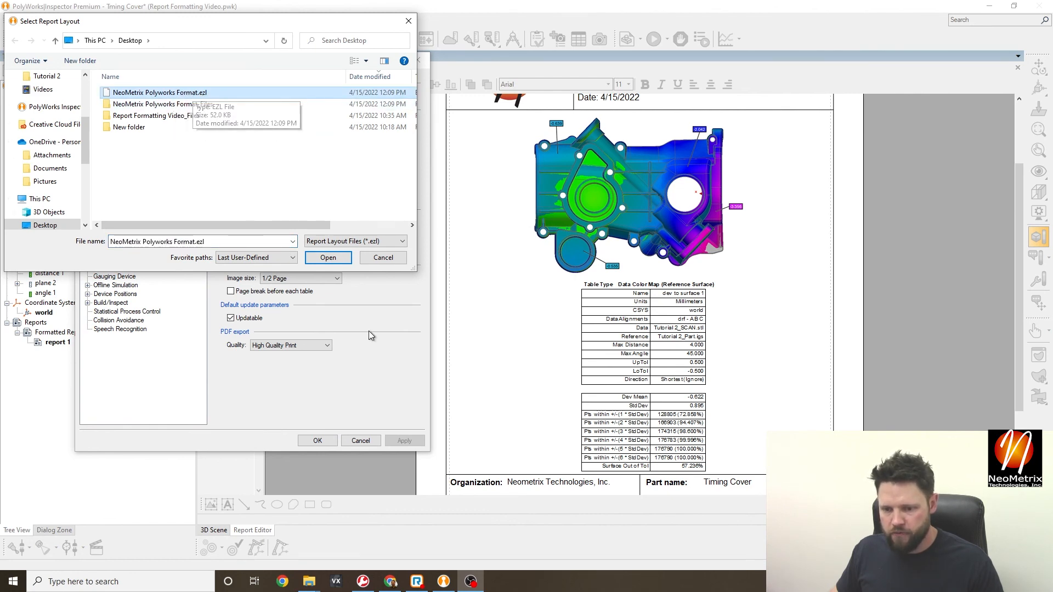
click(328, 258)
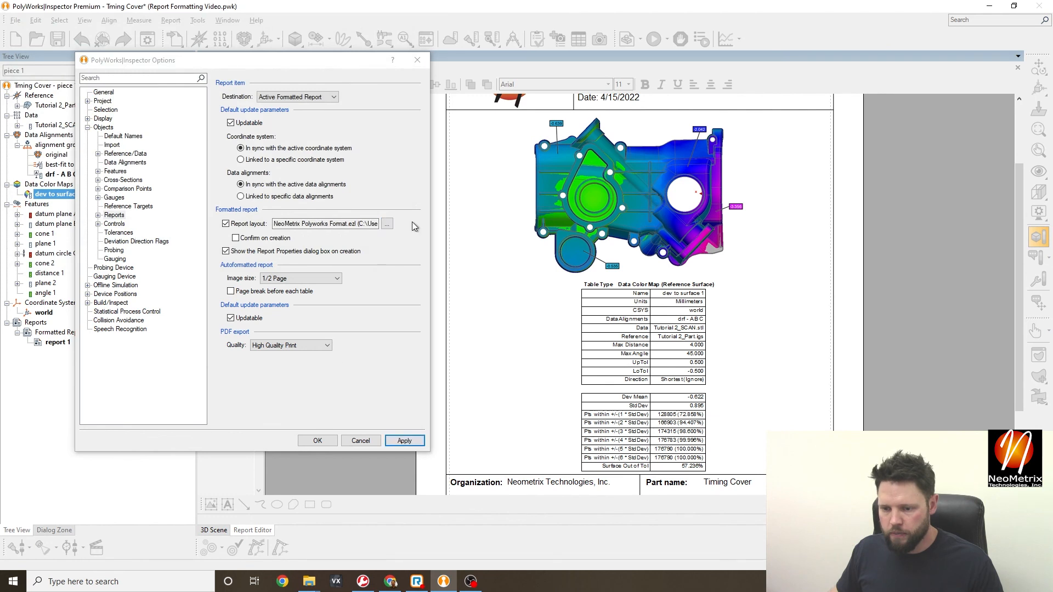
click(405, 441)
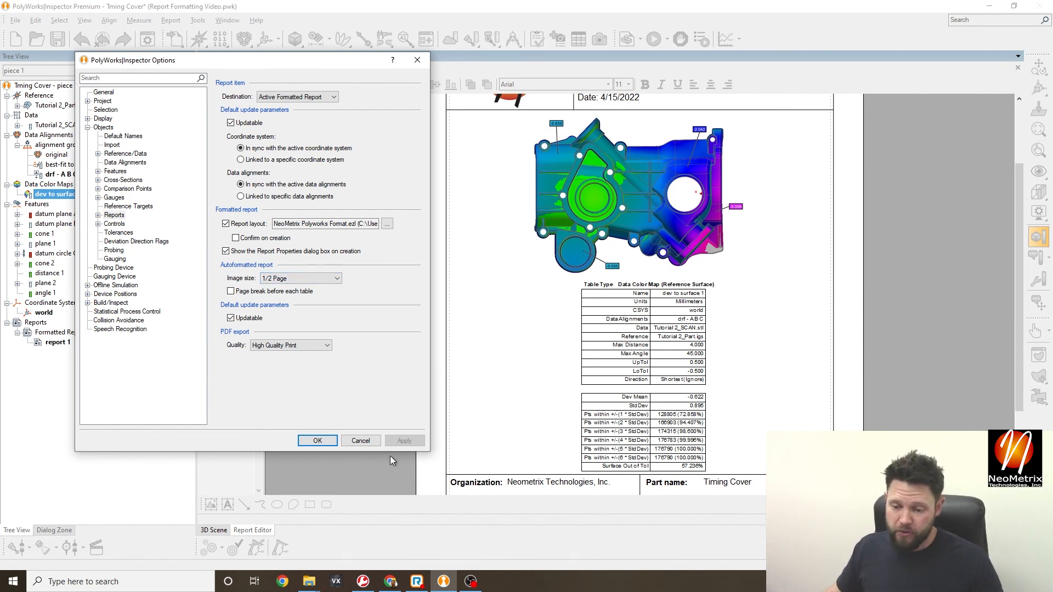
click(316, 441)
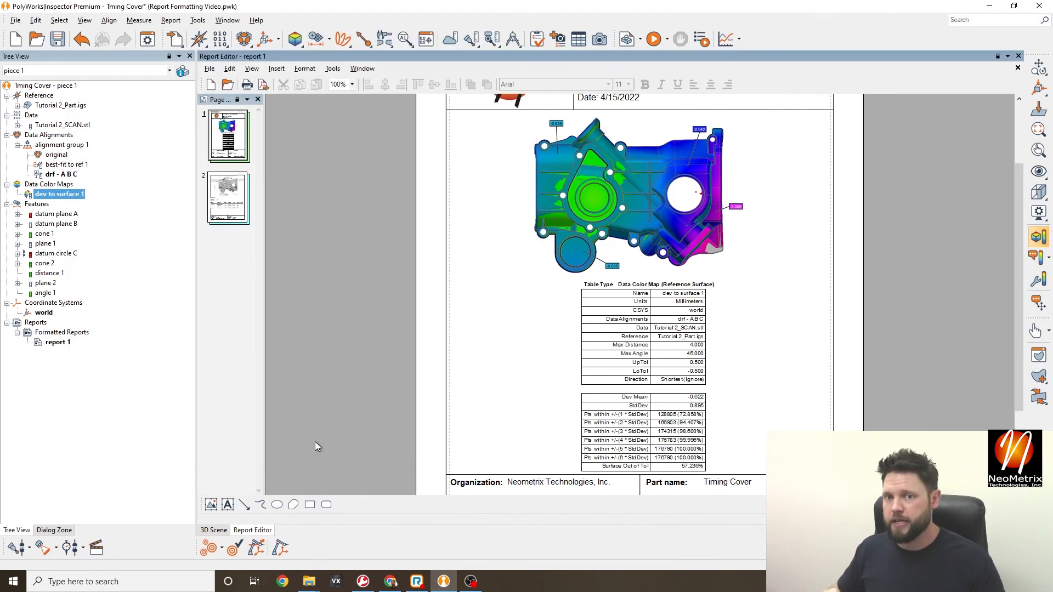
- Save the user configuration, confirming replacement of the local configuration
click(196, 21)
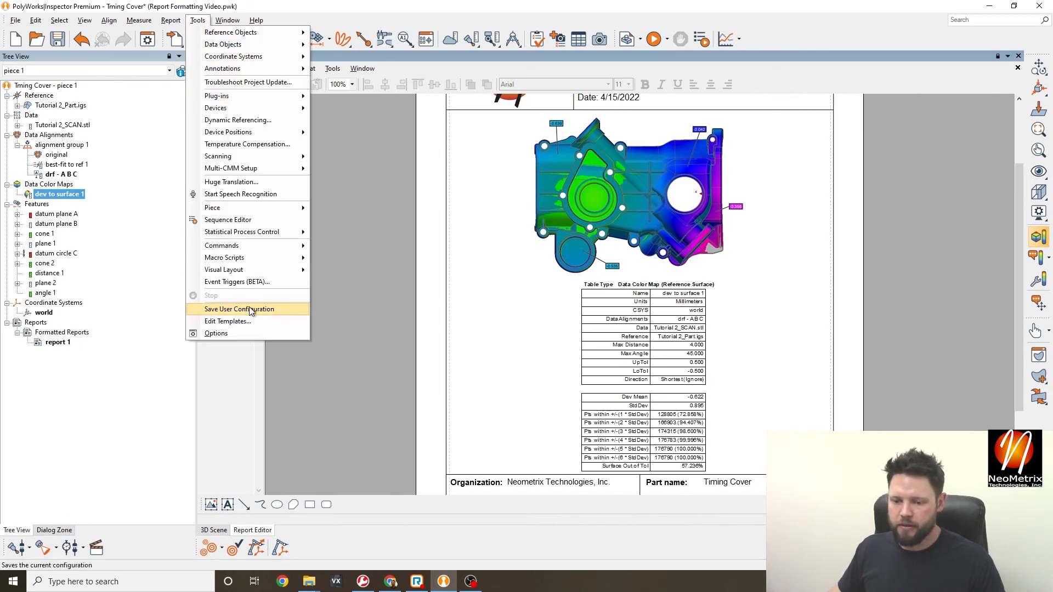
click(250, 310)
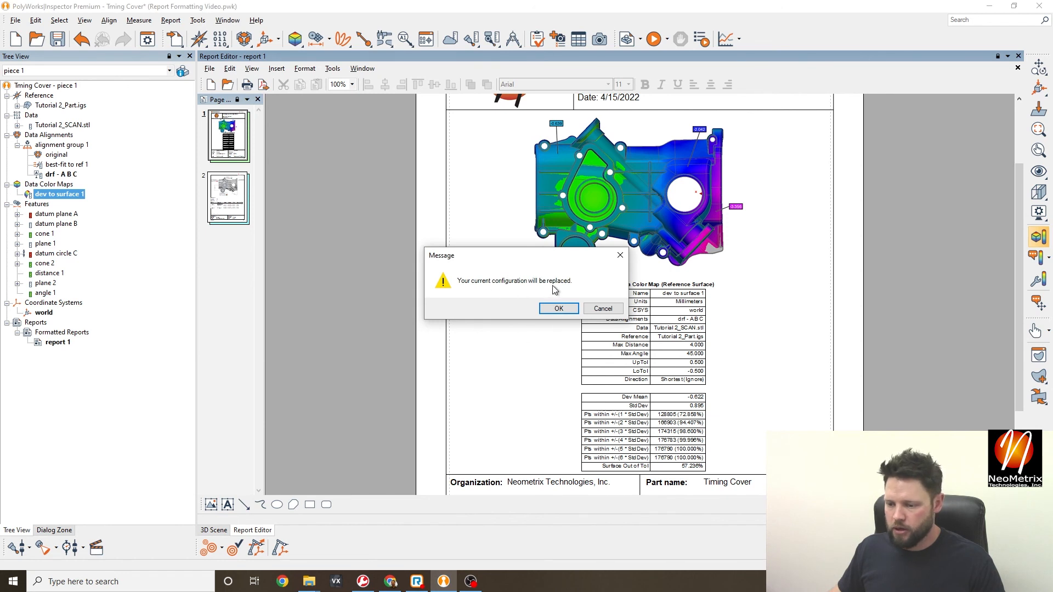
click(559, 309)
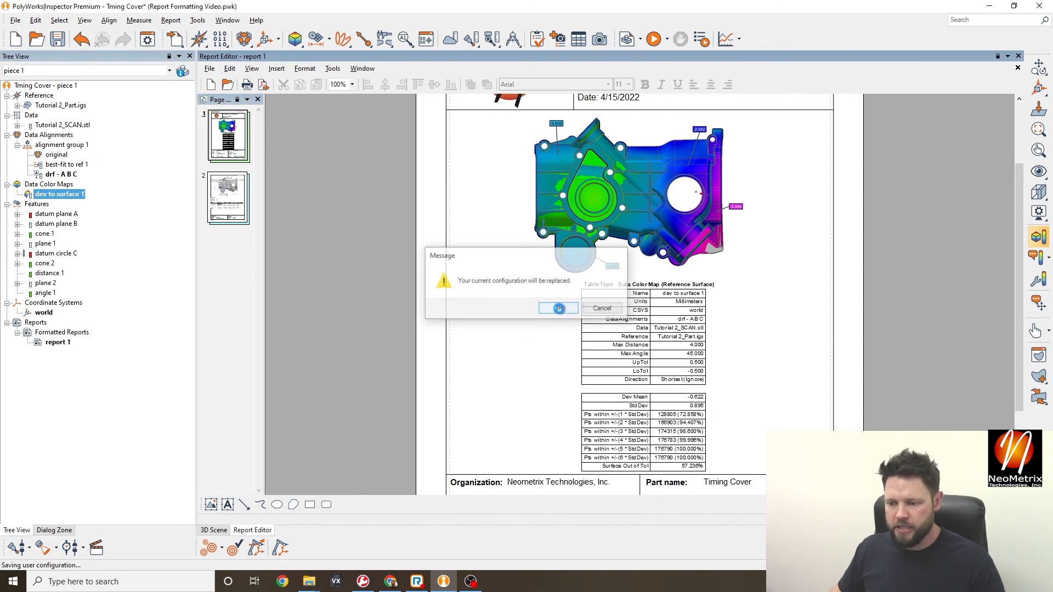
click(562, 309)
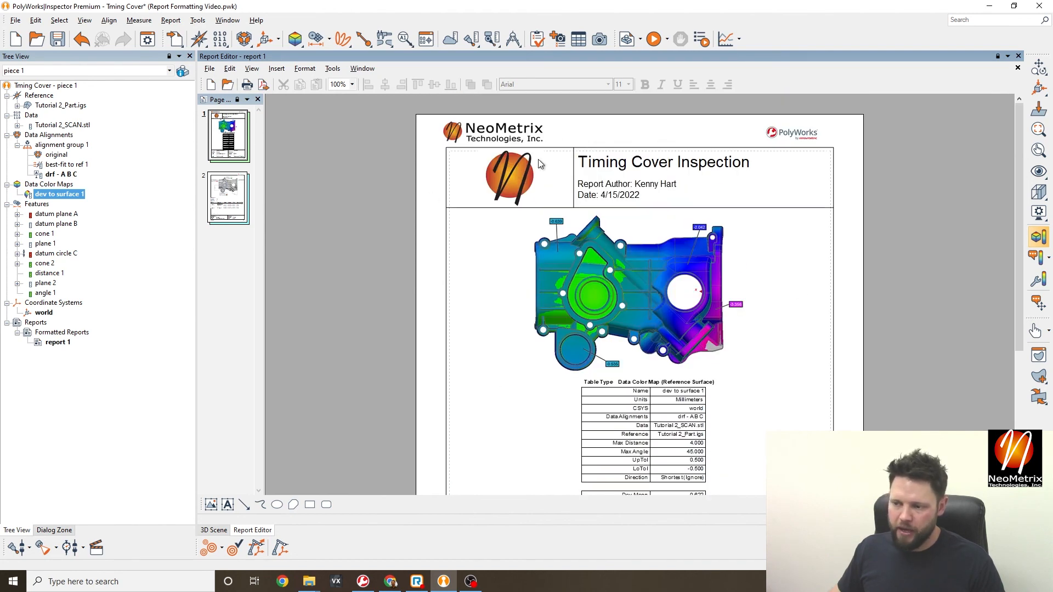
- Review report pages 2 and 1 with the new default layout
scroll(547, 292, down, 5)
click(241, 195)
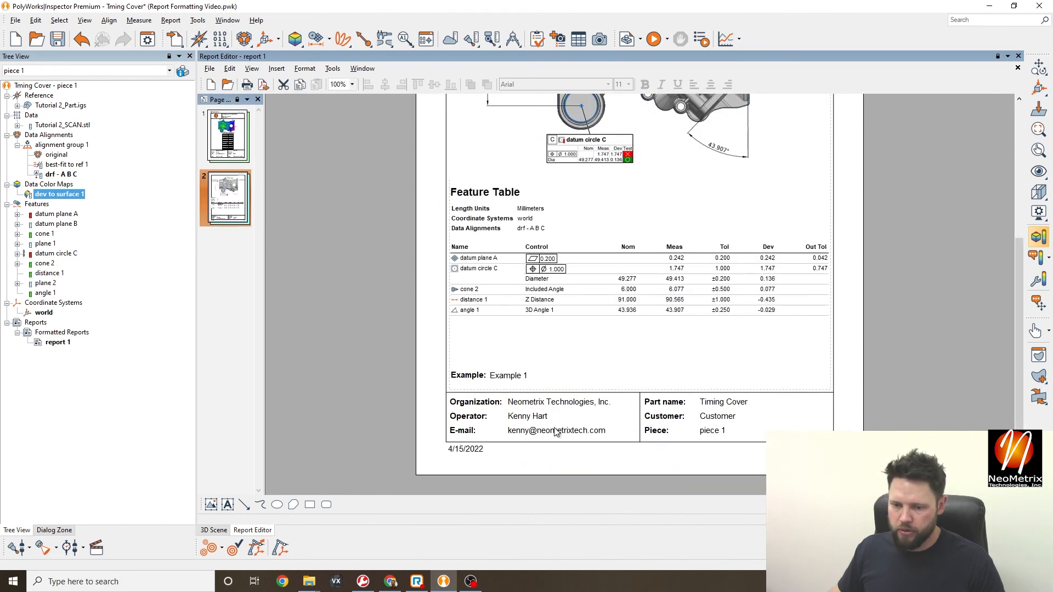
scroll(620, 375, up, 4)
scroll(620, 376, up, 1)
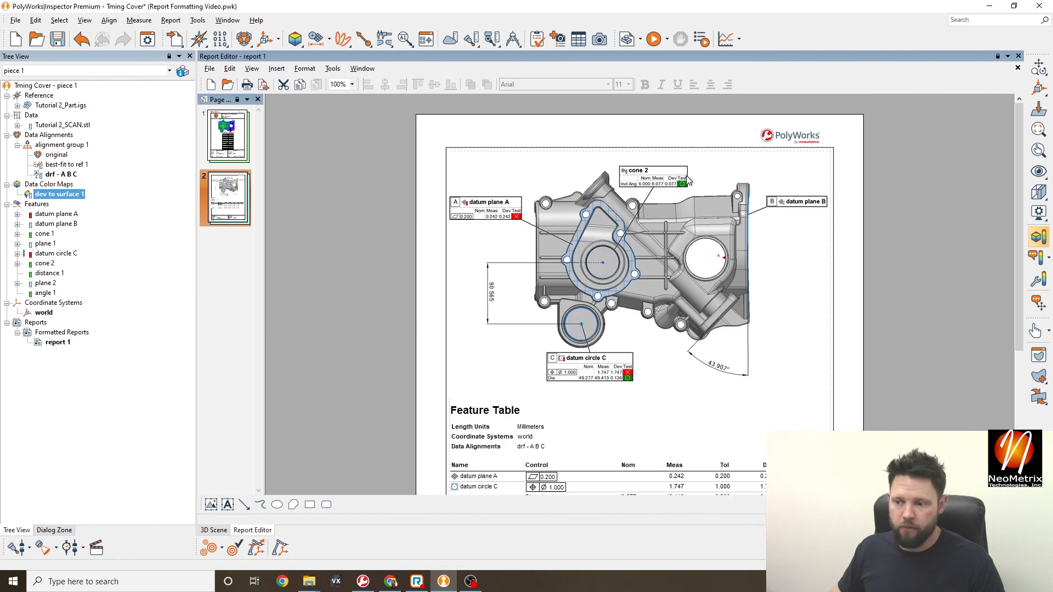
click(228, 136)
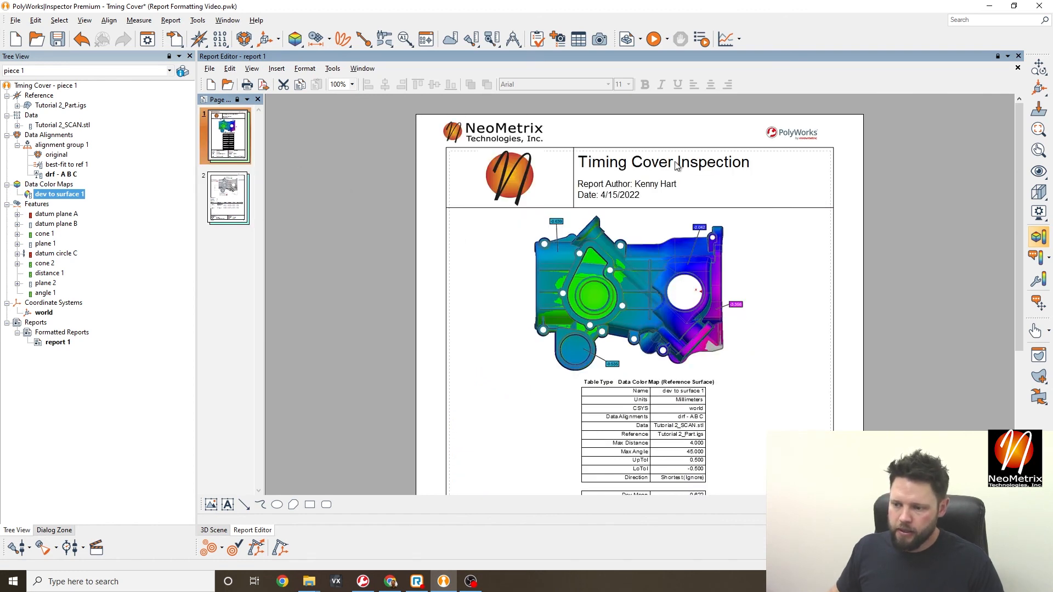